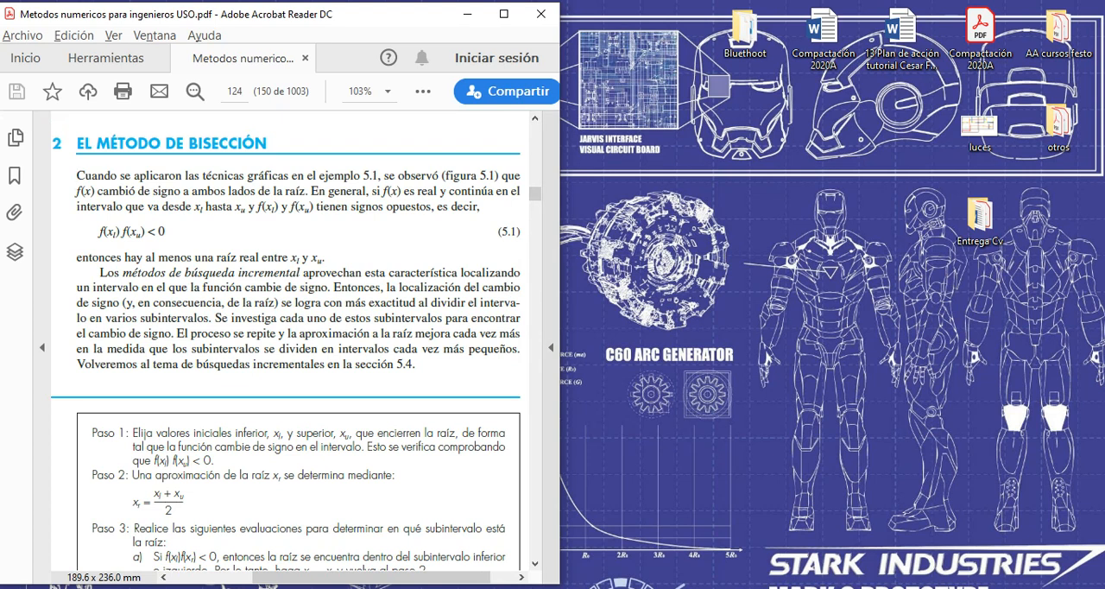
Switch to GeoGebra and examine the graph of f between x = 0 and x = 2 against the PDF textbook's bisection condition.
left_click(587, 588)
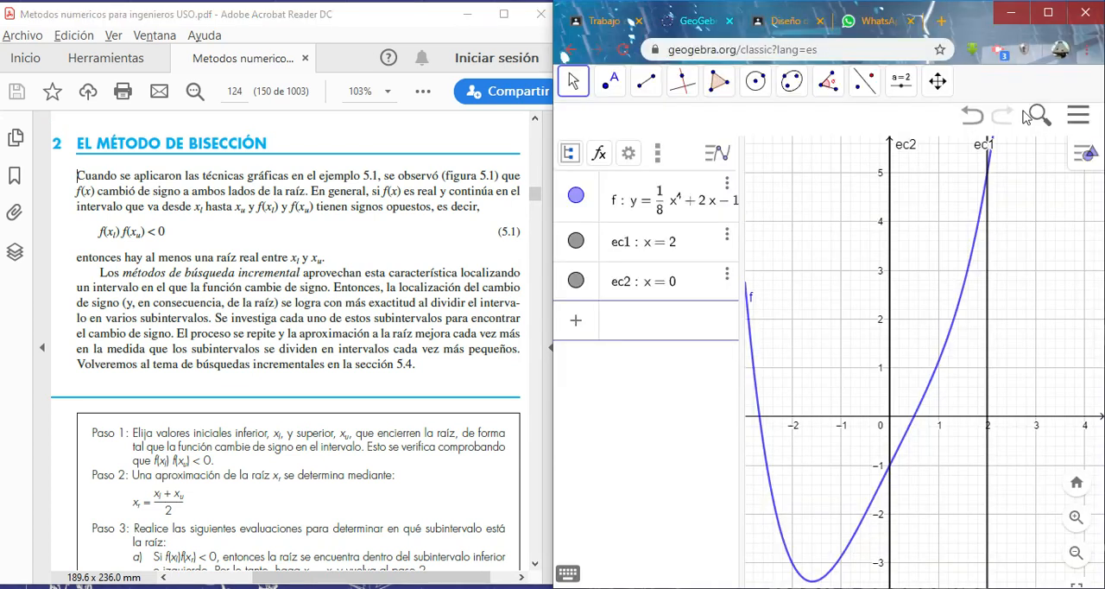
left_click(1048, 13)
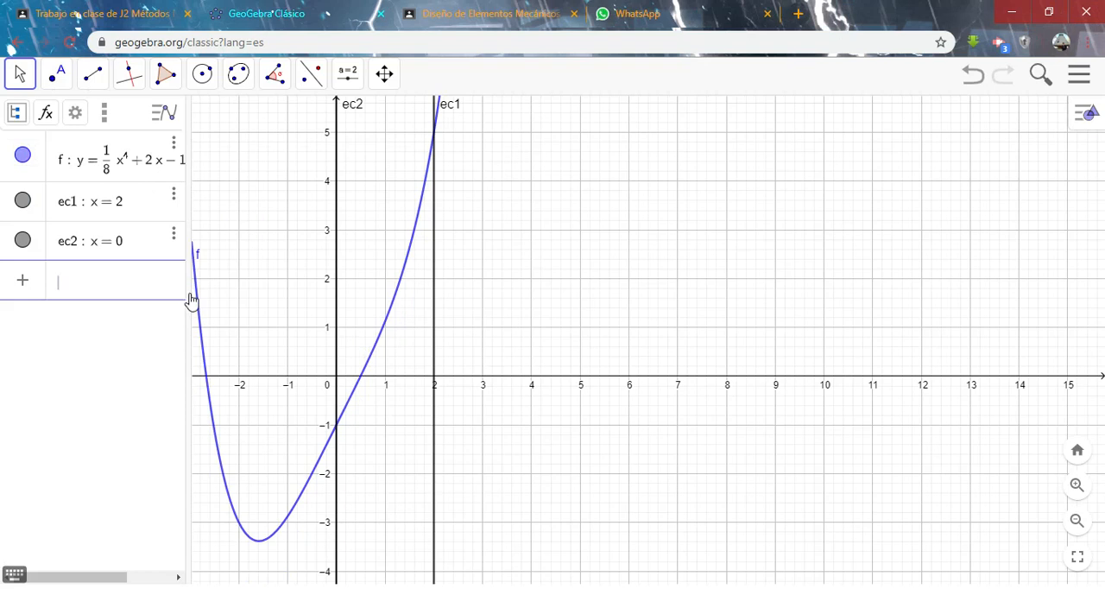
left_click_drag(189, 295, 261, 296)
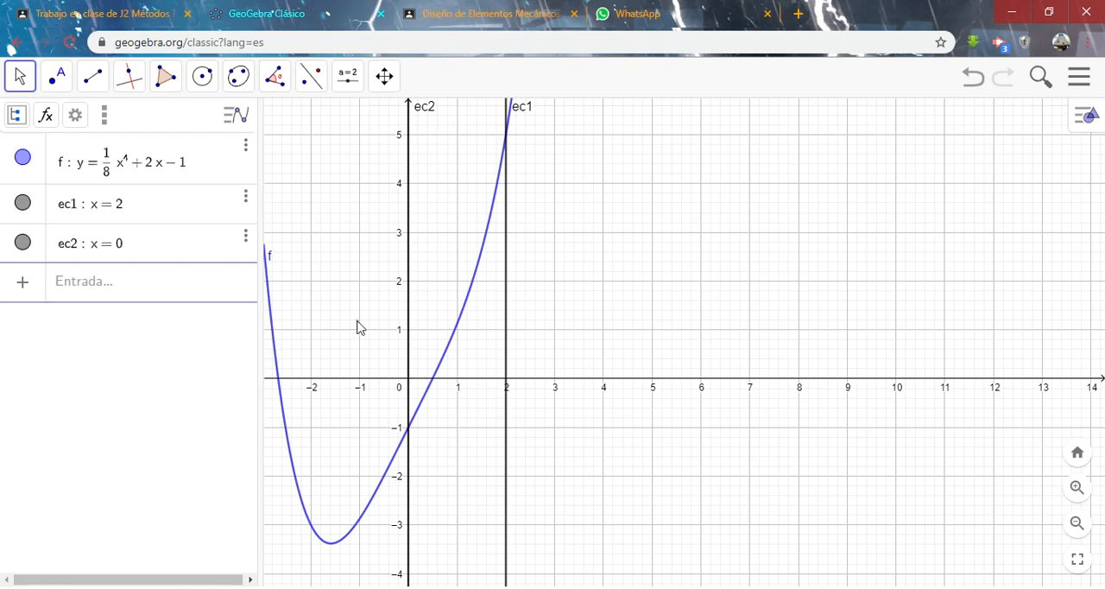
left_click_drag(530, 330, 592, 334)
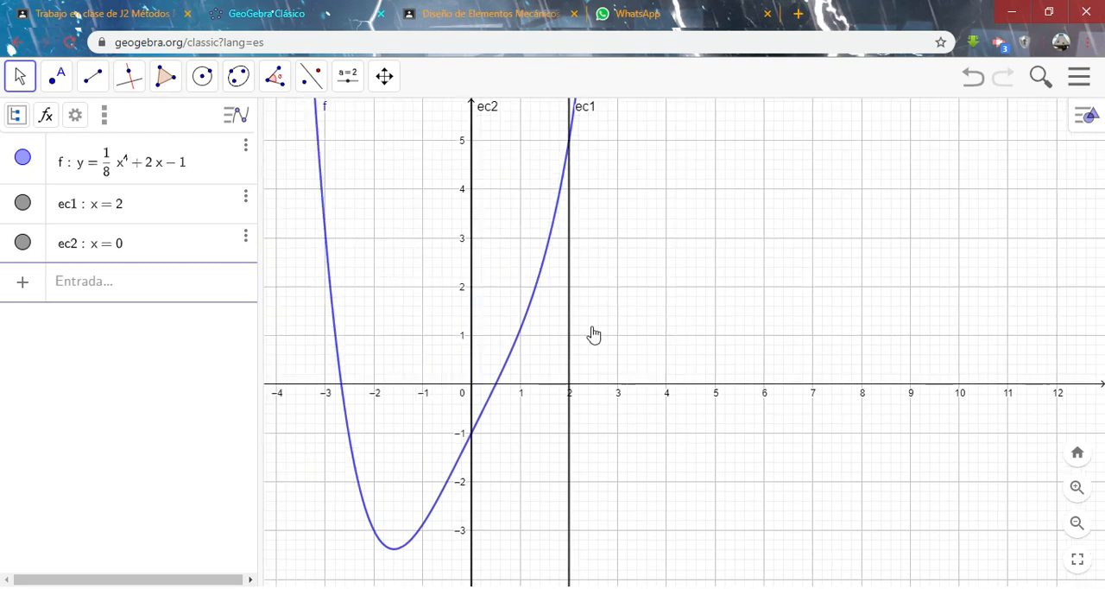
left_click_drag(433, 333, 612, 330)
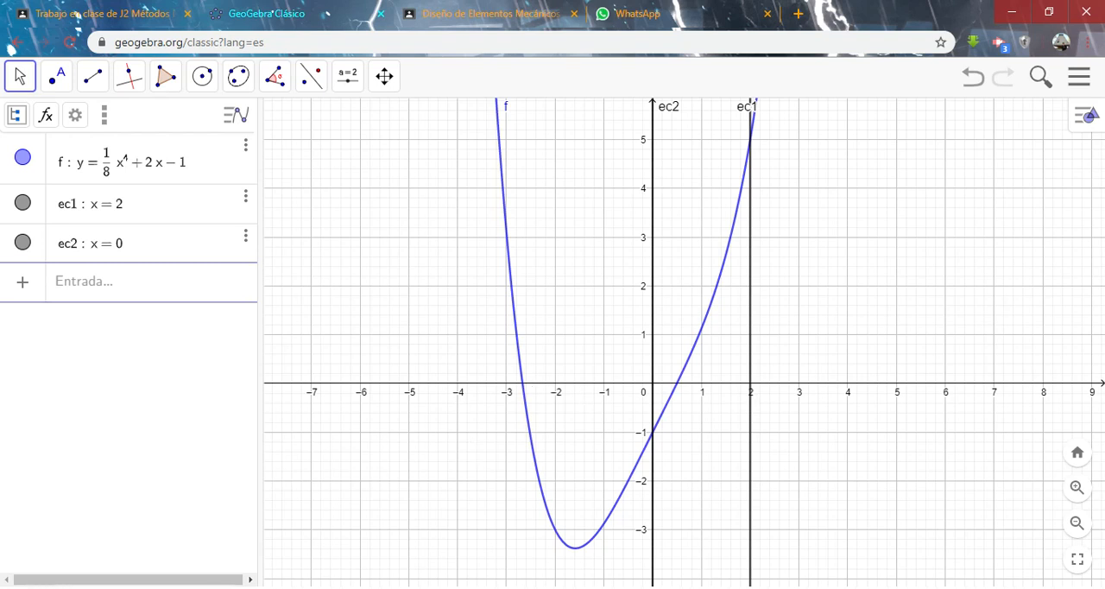
key("alt+Tab")
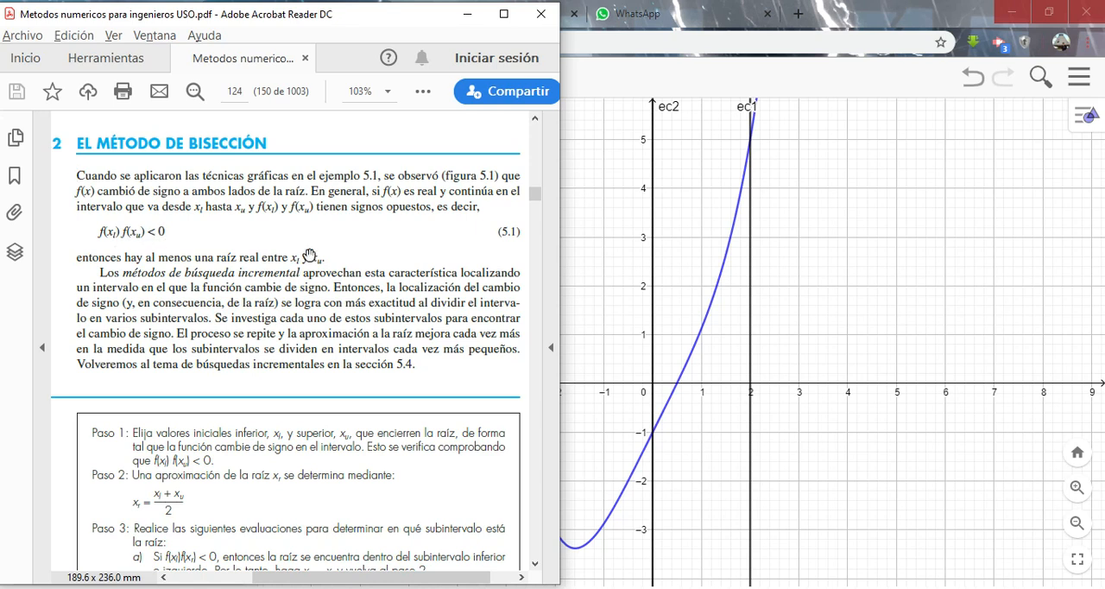
left_click(735, 311)
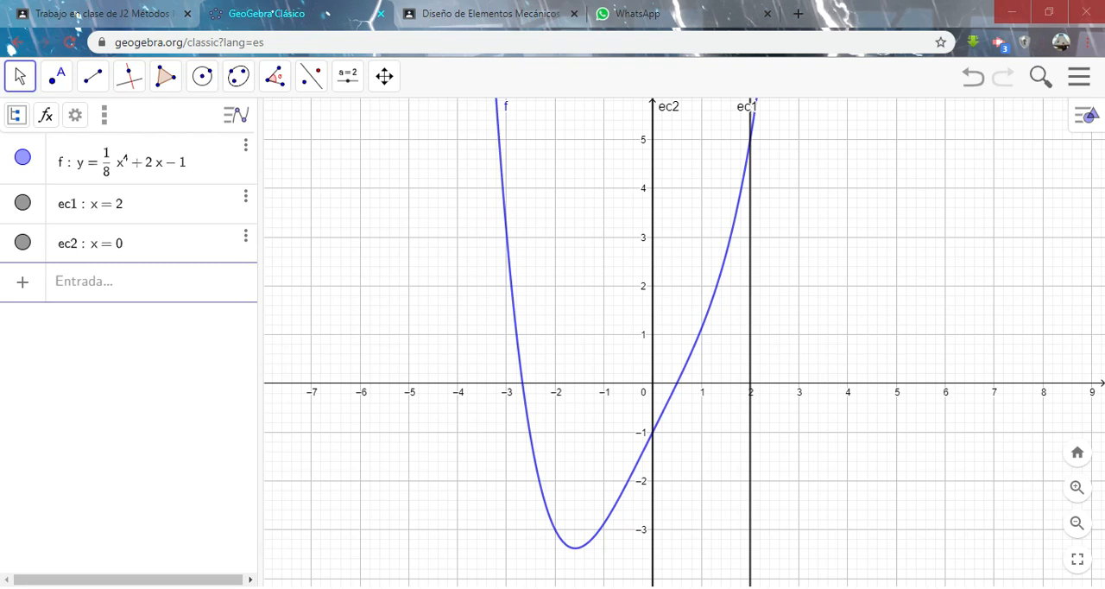
Switch to Excel to show the bisection method worksheet on Hoja3.
left_click(616, 588)
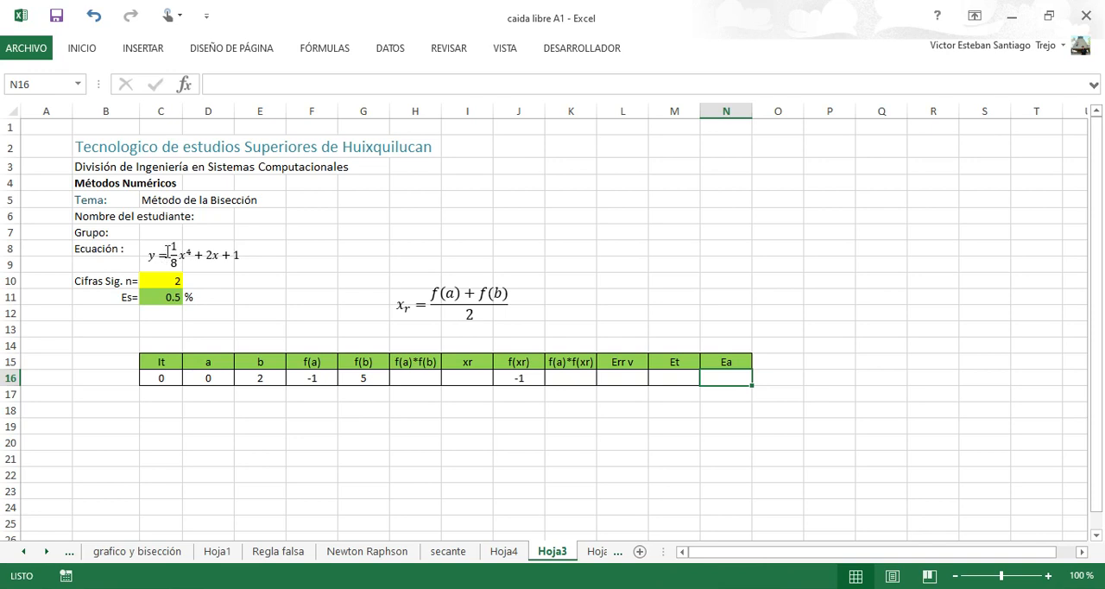
left_click(160, 255)
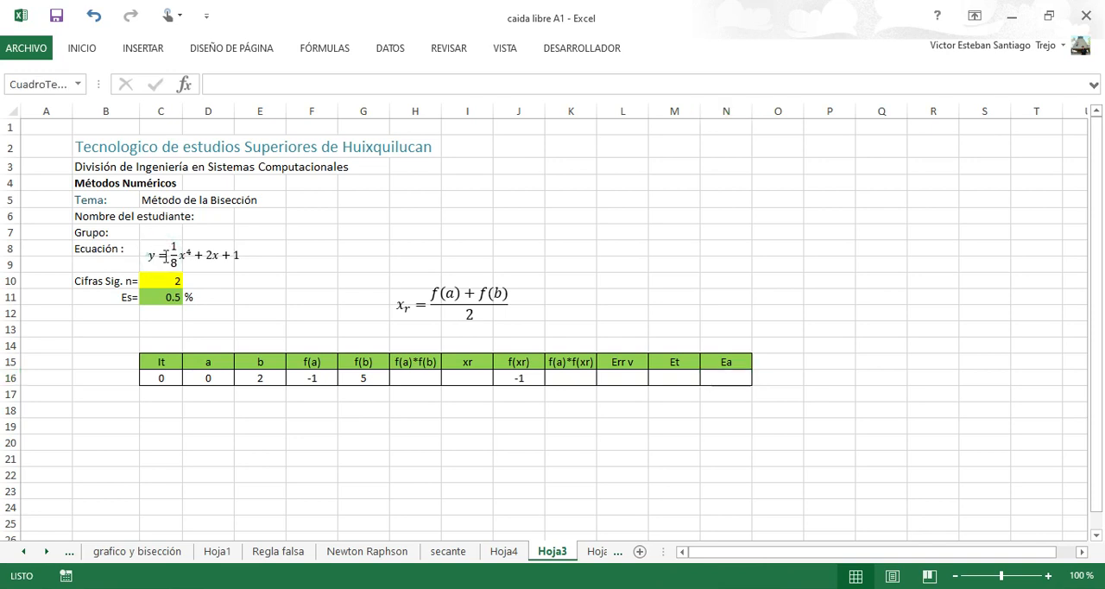
left_click_drag(236, 260, 238, 272)
left_click_drag(185, 263, 221, 260)
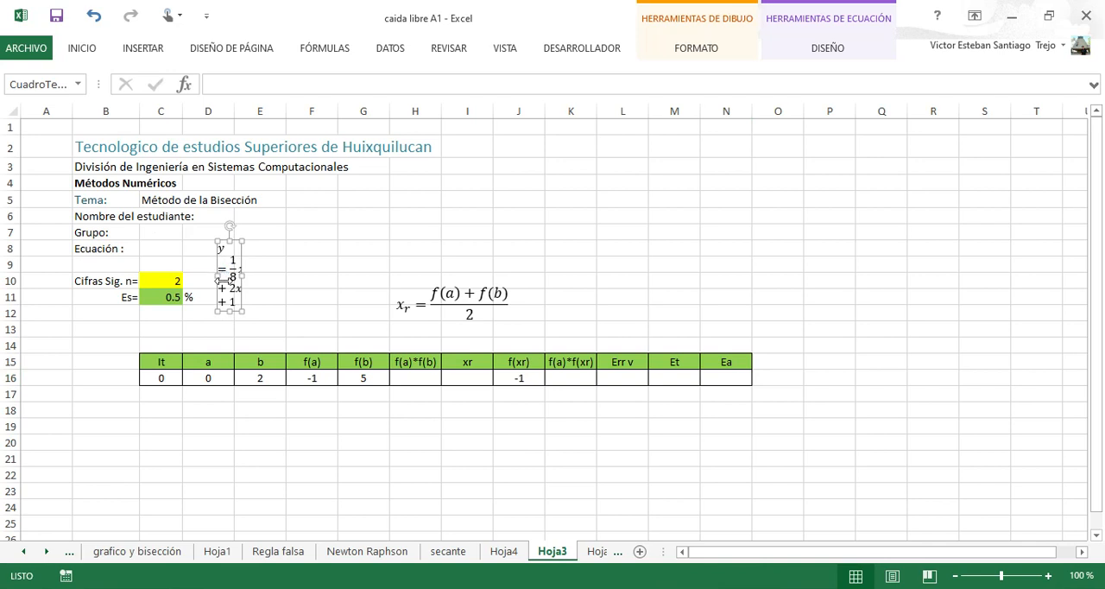
key("ctrl+z")
key("ctrl+z")
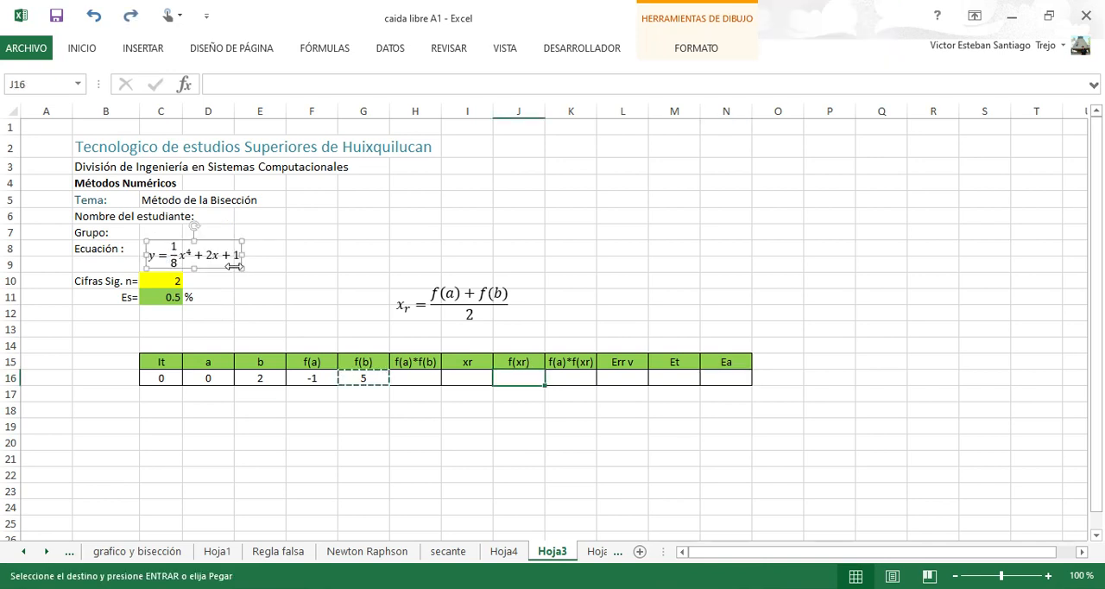
key("Escape")
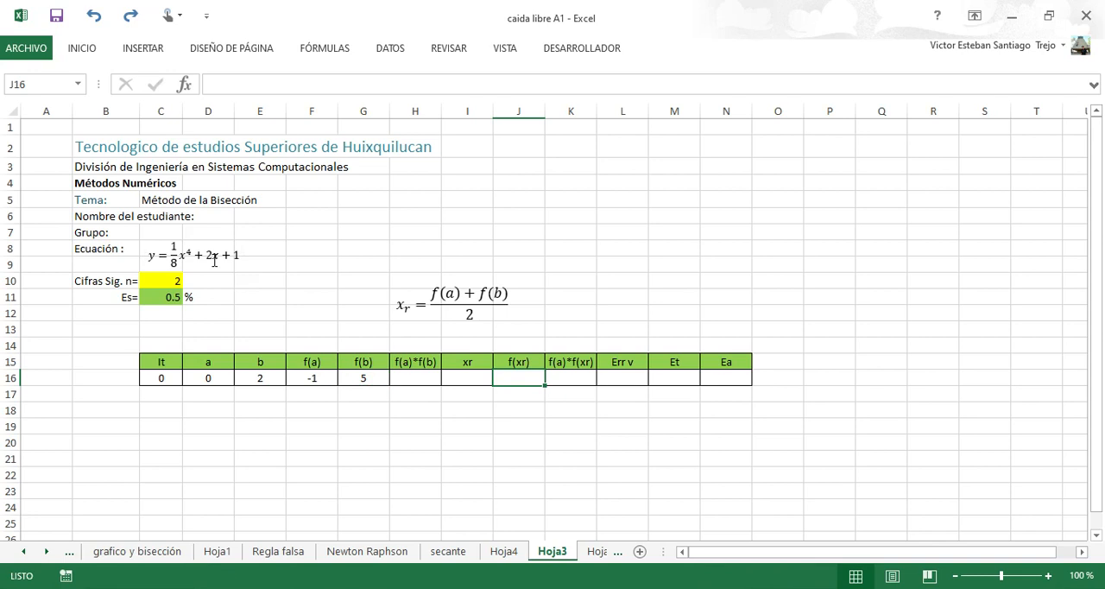
left_click(214, 254)
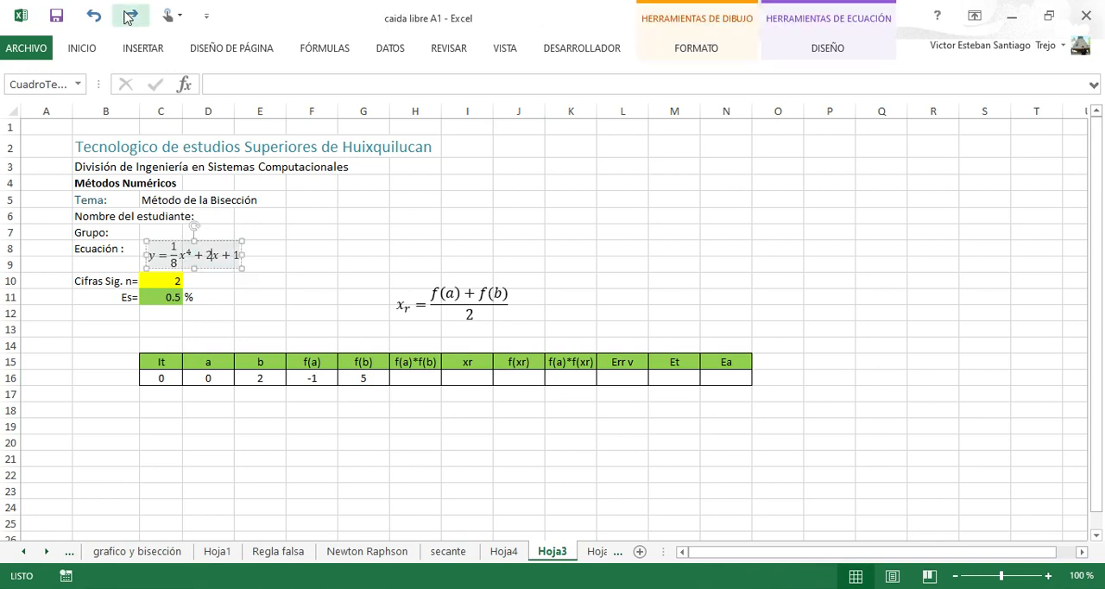
left_click(130, 15)
left_click(130, 15)
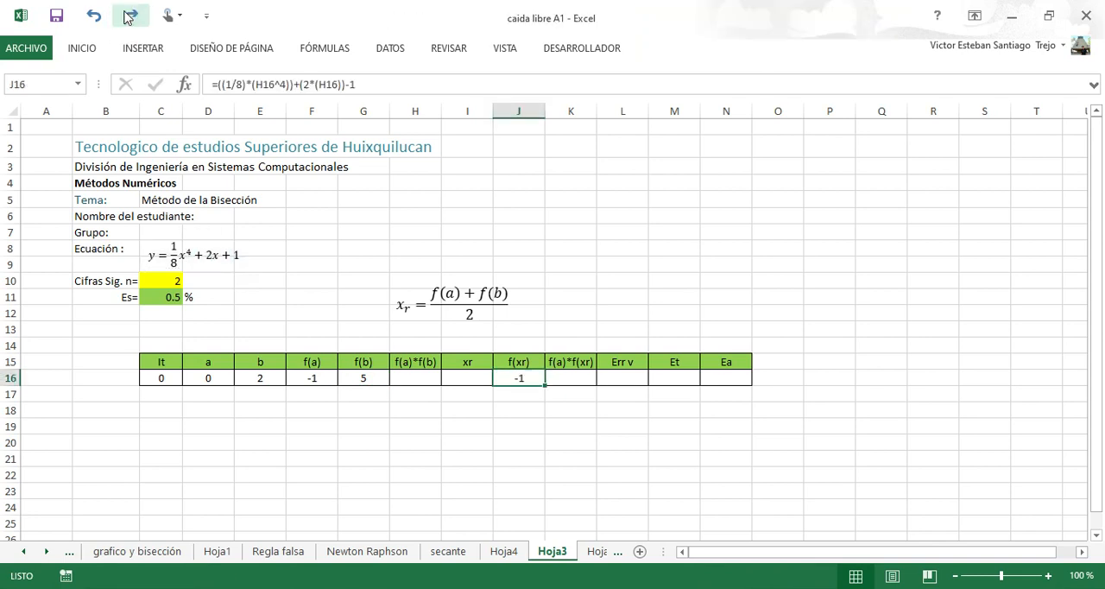
Enlarge the font of the whole equation in the Ecuación text box by two size increments.
left_click(160, 255)
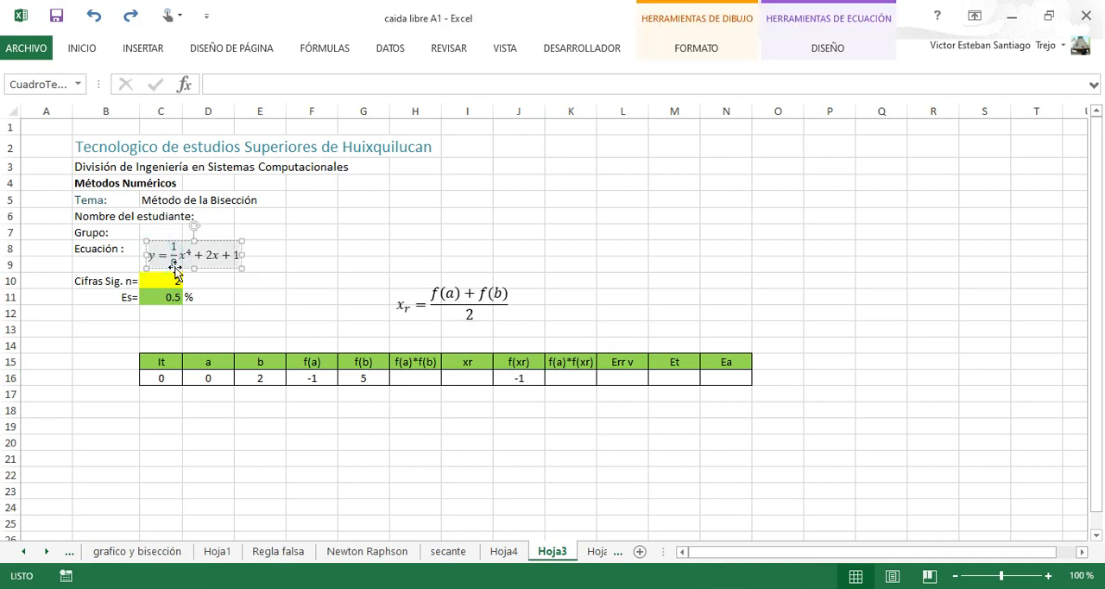
left_click(176, 268)
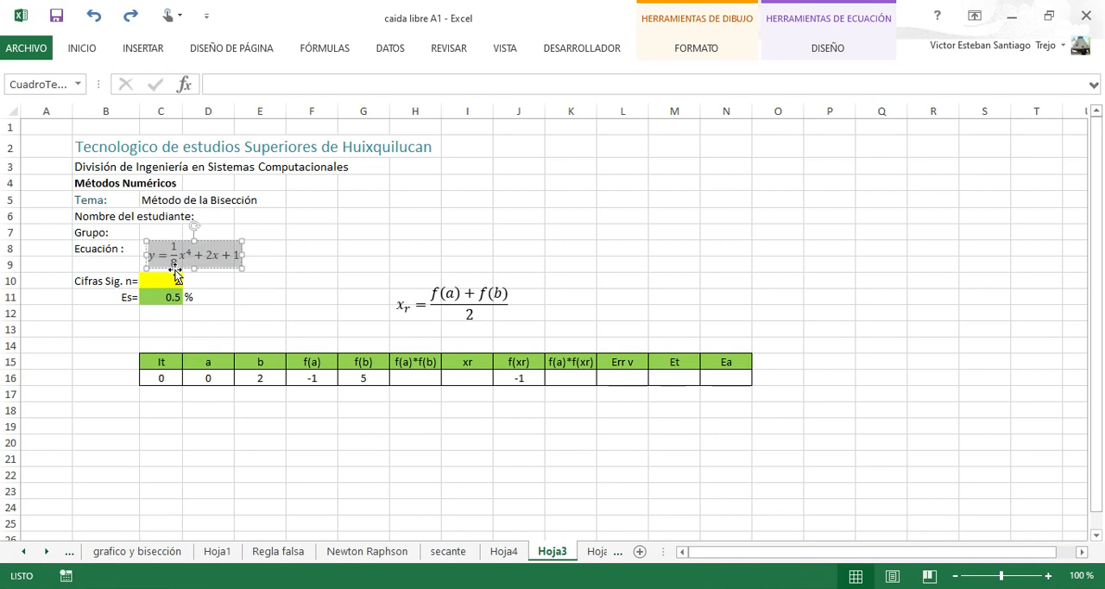
left_click(83, 50)
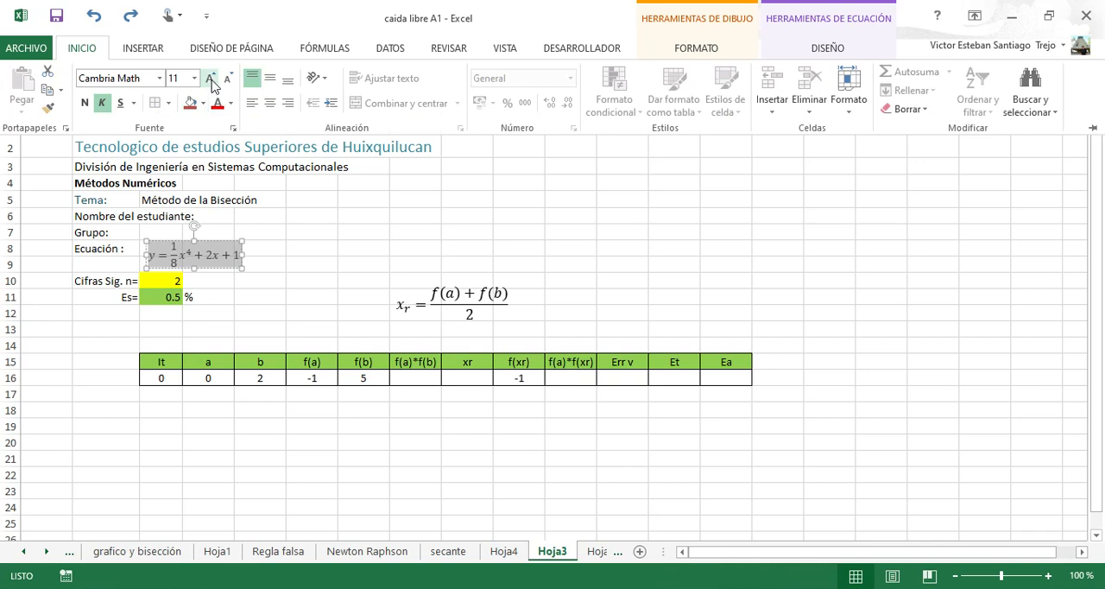
left_click(210, 78)
left_click(211, 78)
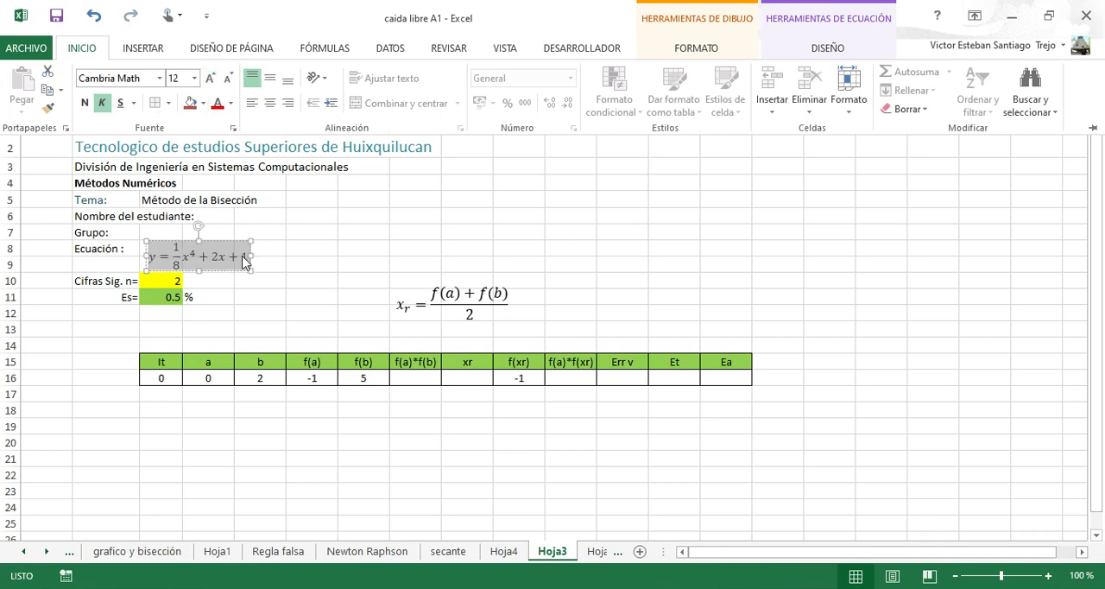
left_click(249, 264)
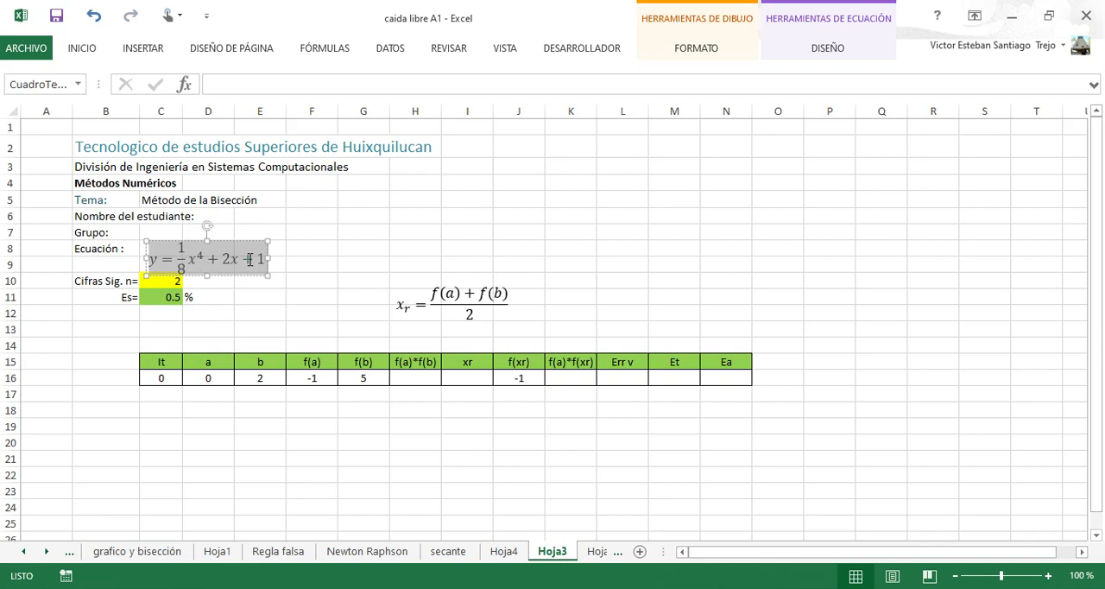
Change the equation's constant term to − 1 and move the equation box up beside the Ecuación label.
left_click(256, 270)
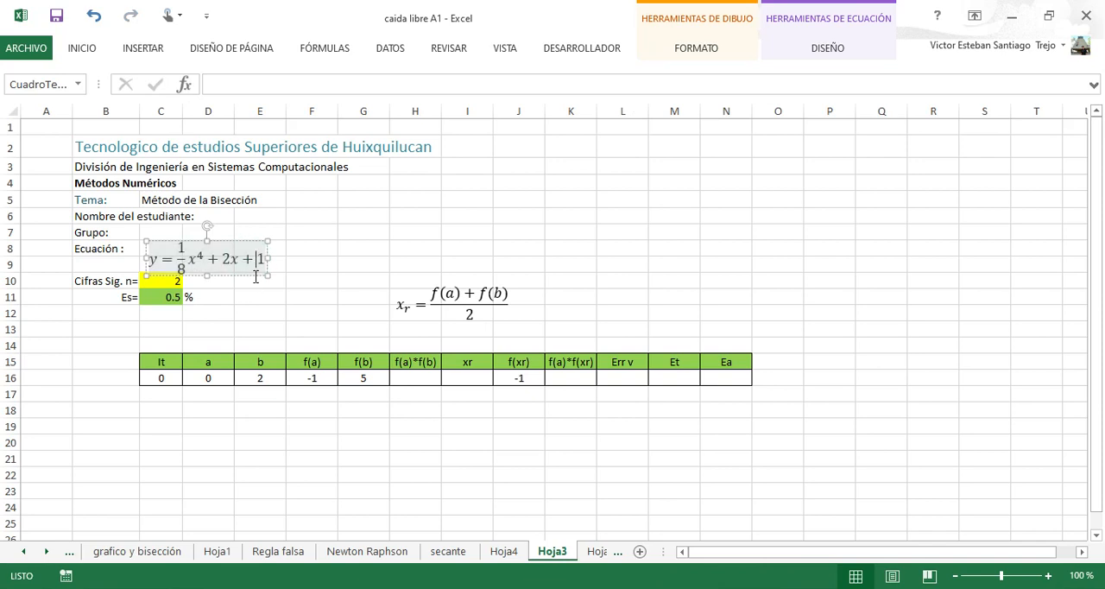
key("BackSpace")
type("-")
left_click(177, 234)
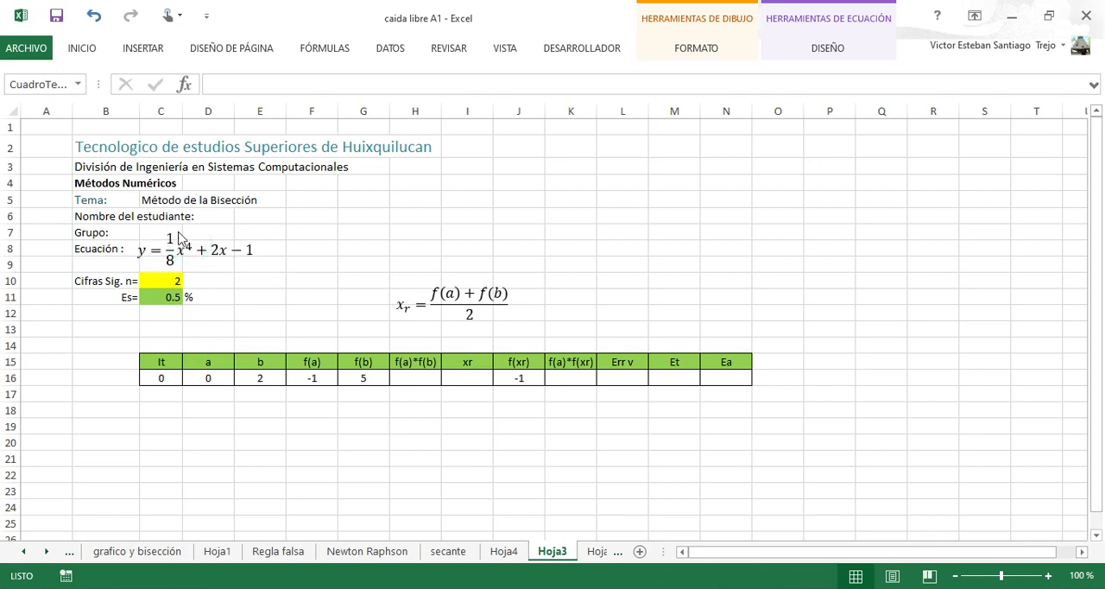
left_click(236, 296)
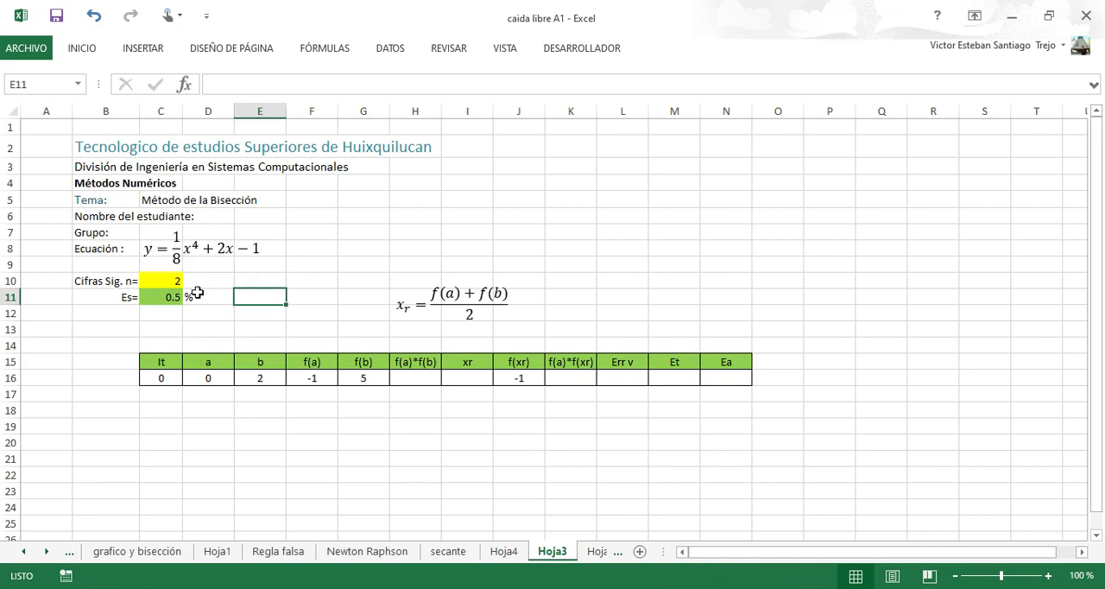
Set the number of significant figures n in cell C10 to 4 and select the Es cell C11.
left_click(172, 281)
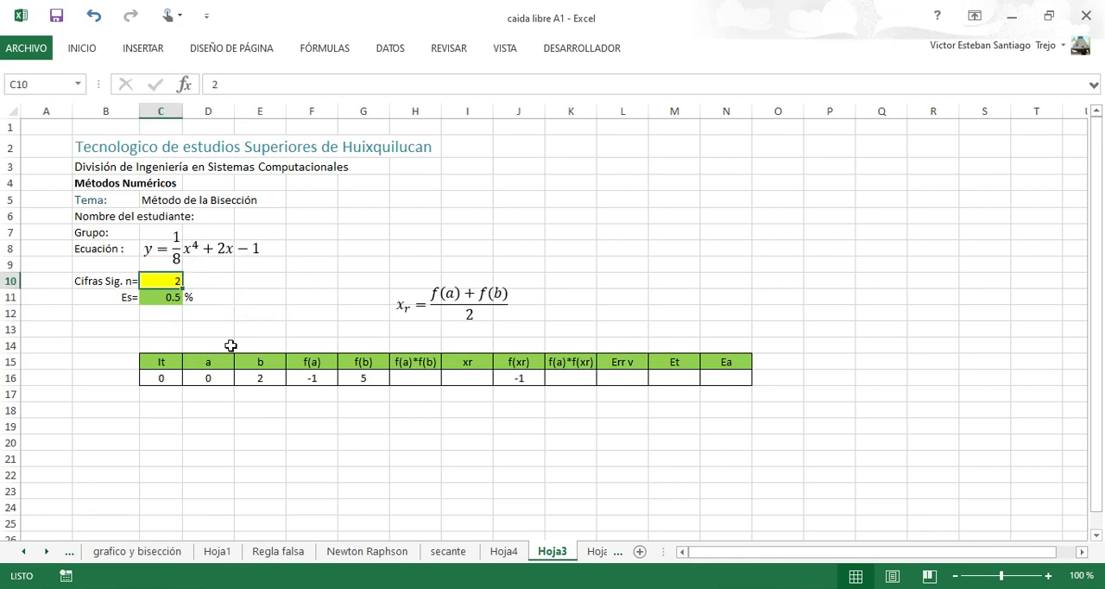
type("4")
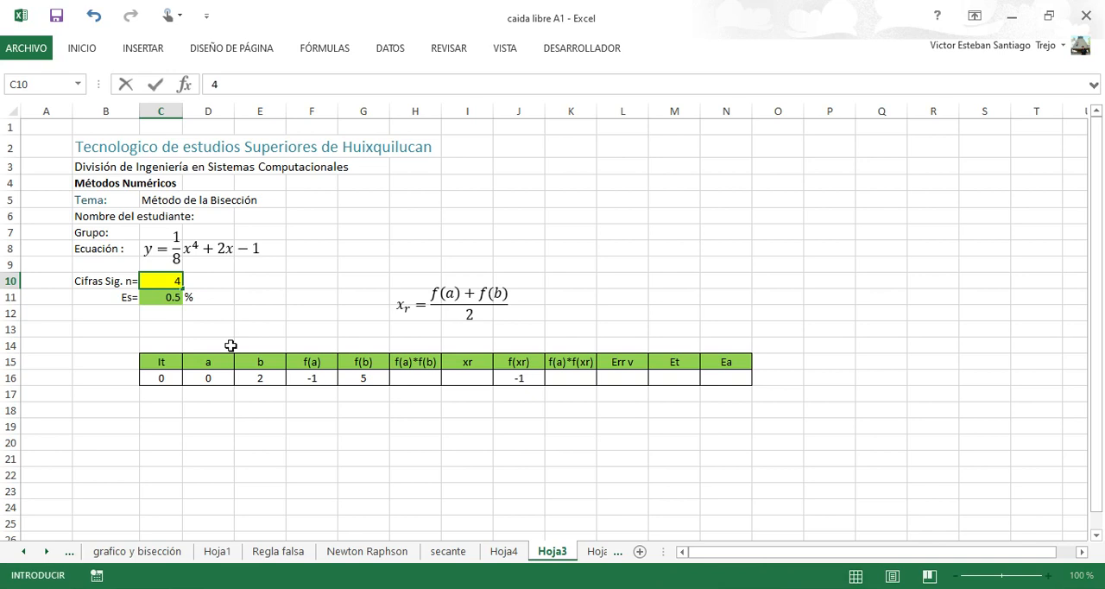
key("ctrl+Return")
key("Down")
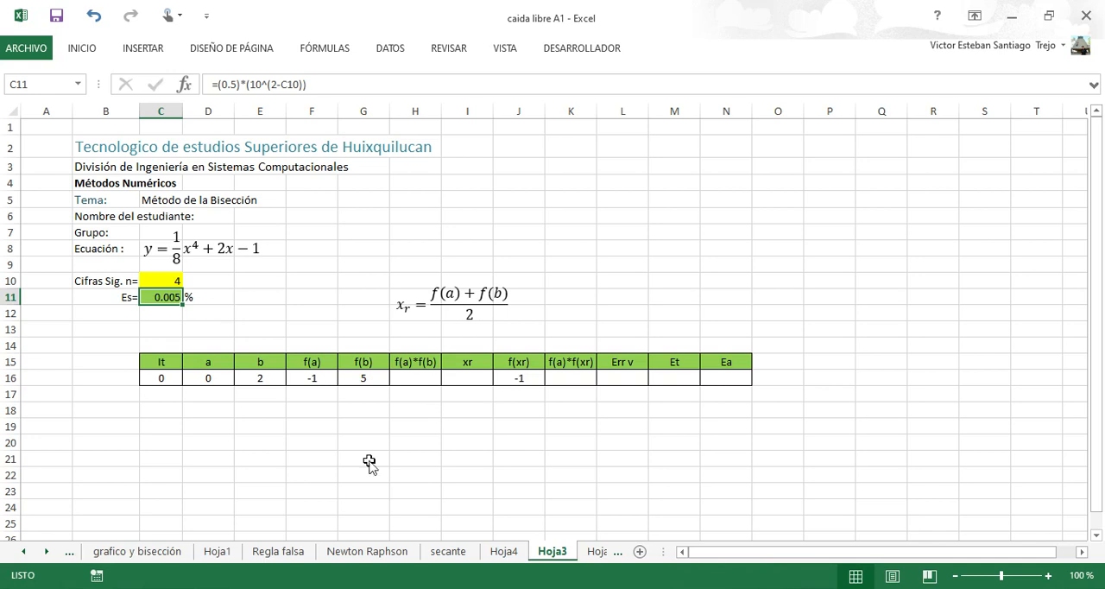
Switch to GeoGebra, restore its window to a reduced size over the Excel worksheet and narrow the algebra list.
key("alt+Tab")
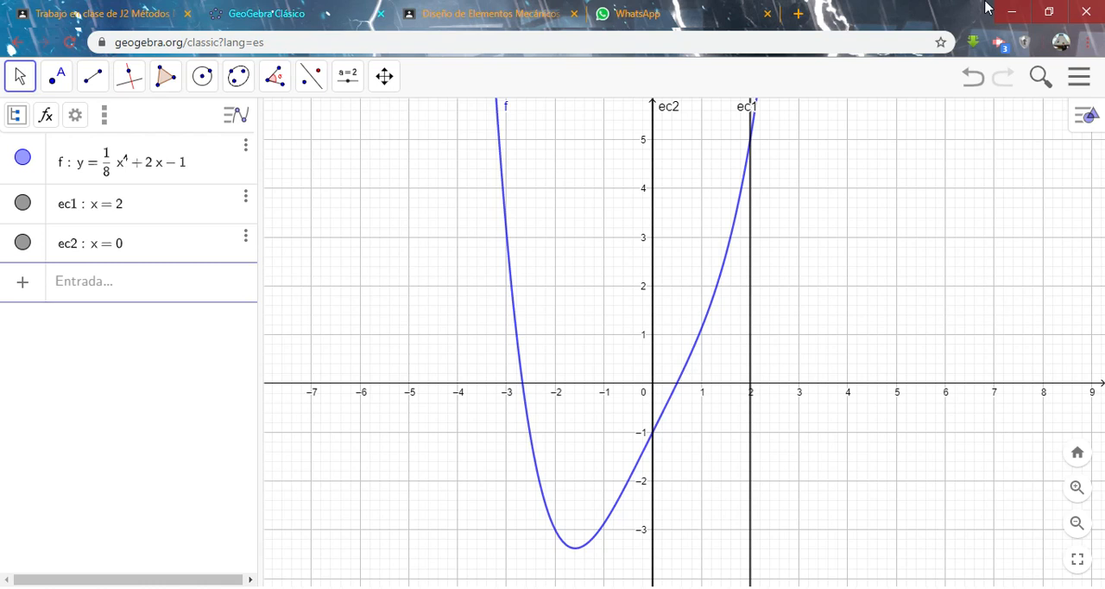
left_click(1048, 12)
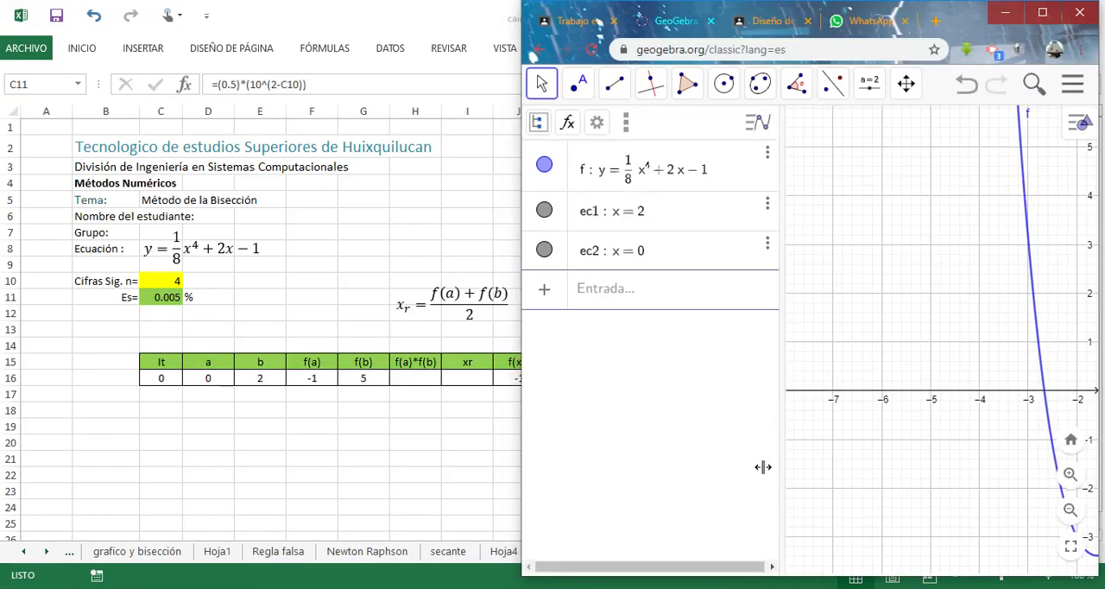
left_click_drag(783, 371, 649, 389)
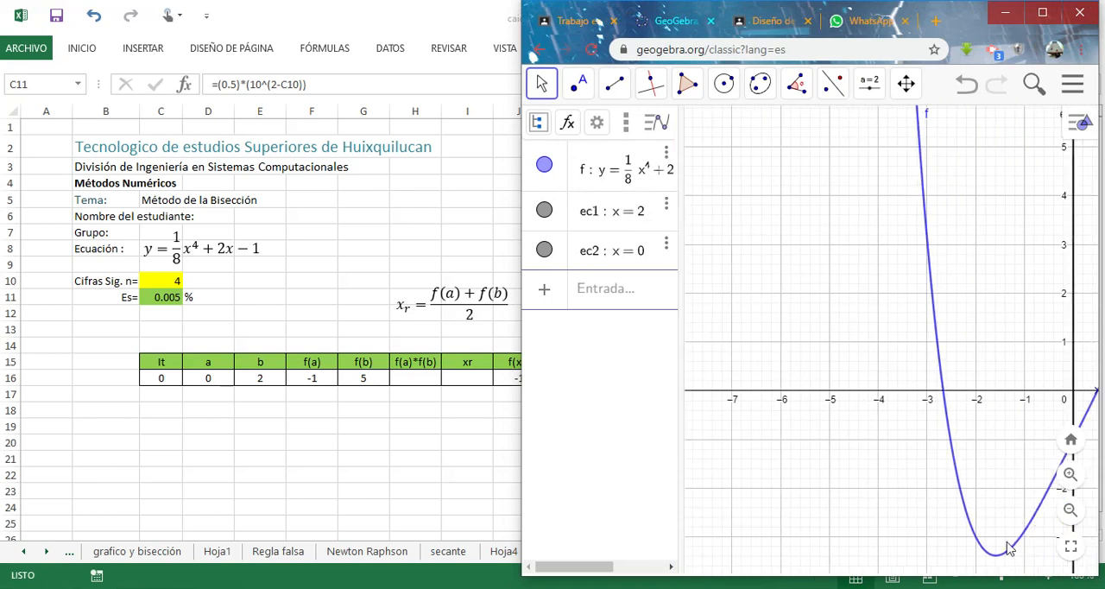
Examine the graph of f closely around its root in the interval between x = 0 and x = 2.
left_click_drag(981, 349, 757, 362)
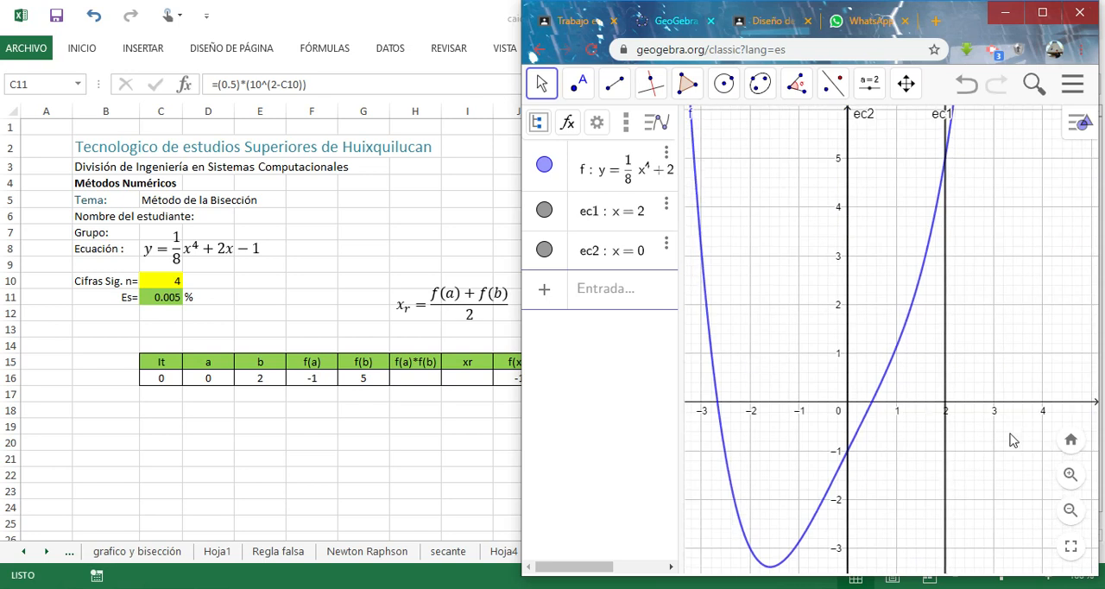
left_click(1071, 474)
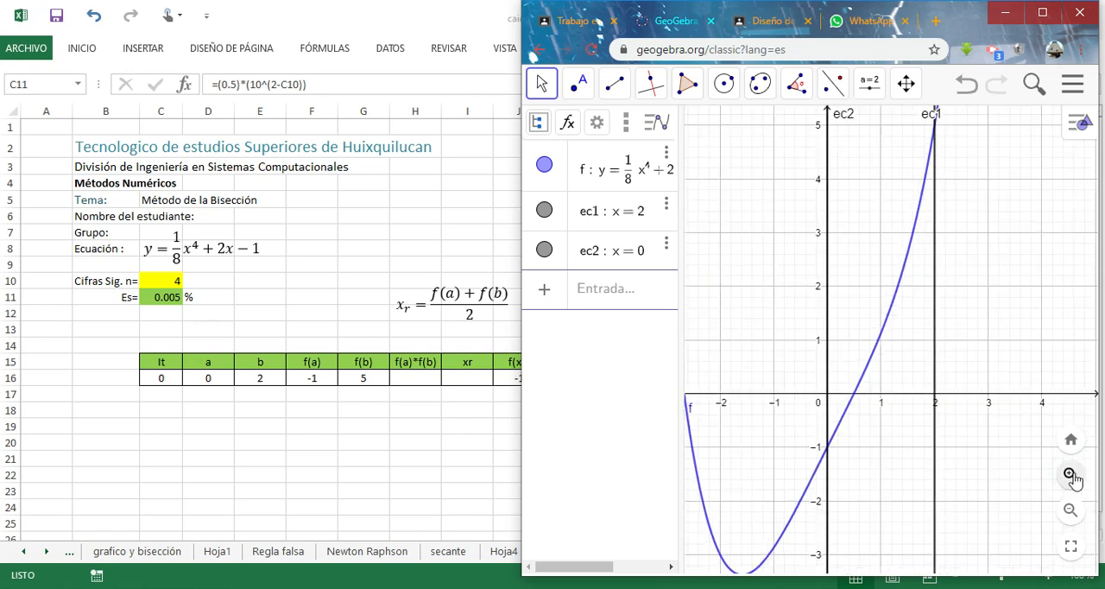
left_click(1070, 475)
left_click(1070, 475)
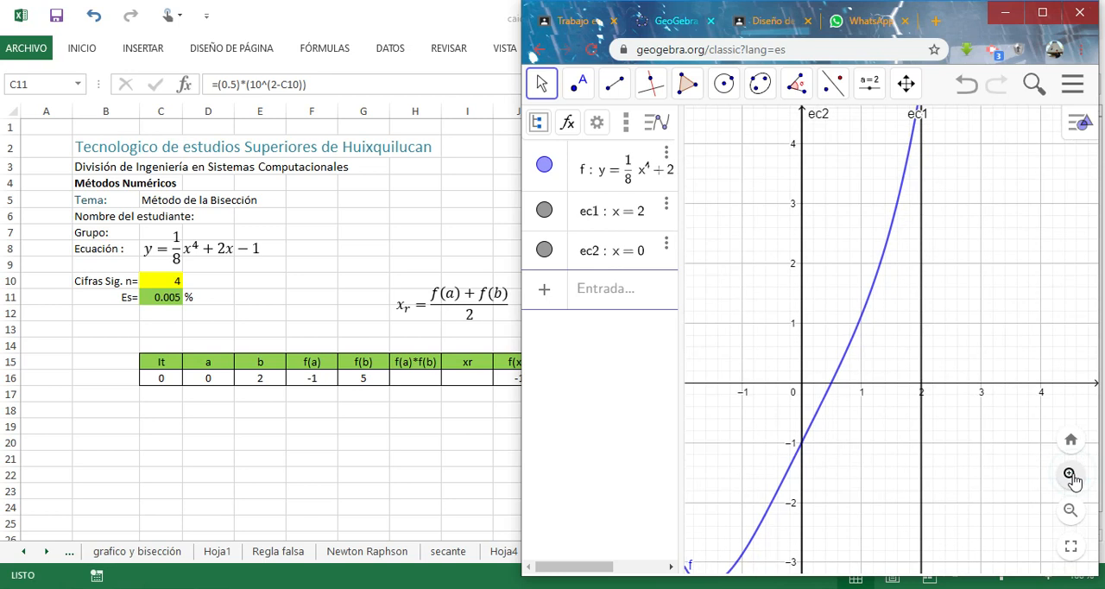
left_click(1070, 475)
left_click(1070, 477)
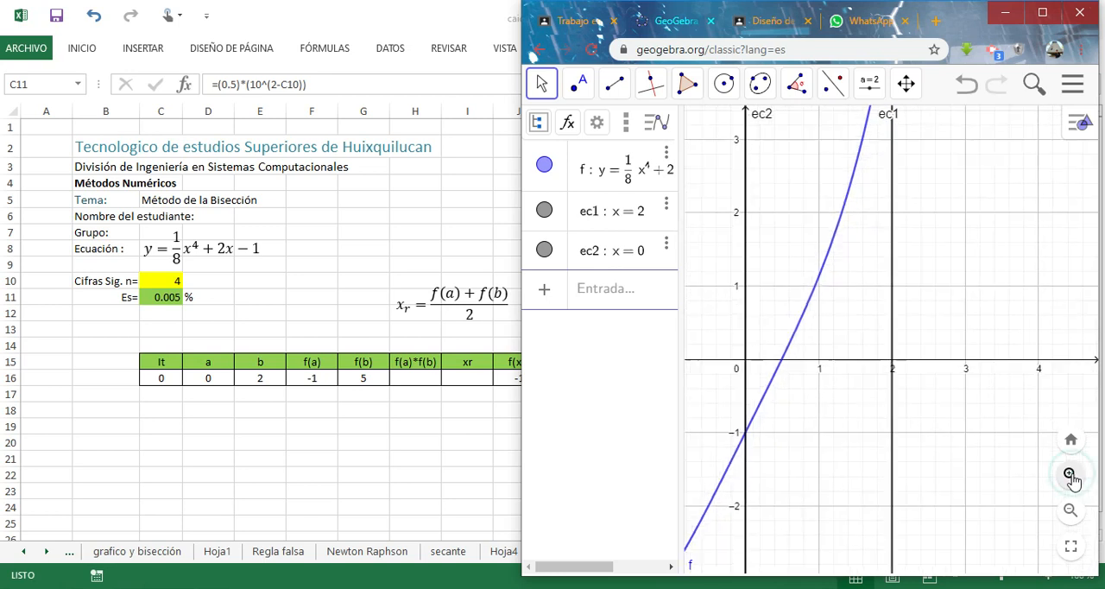
left_click_drag(793, 494, 741, 446)
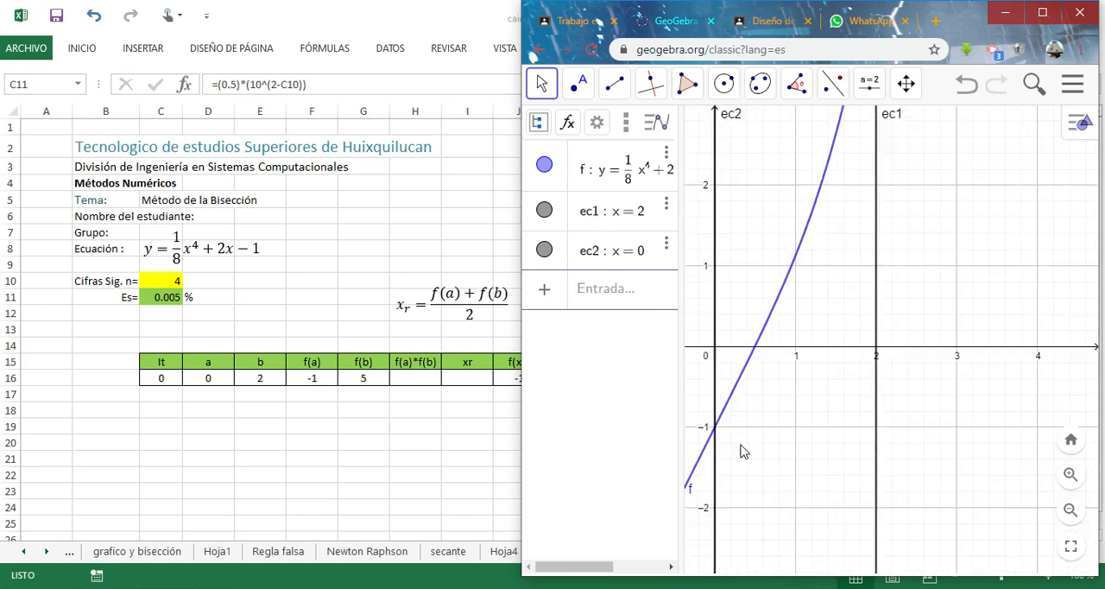
left_click(945, 285)
left_click_drag(999, 294, 1030, 302)
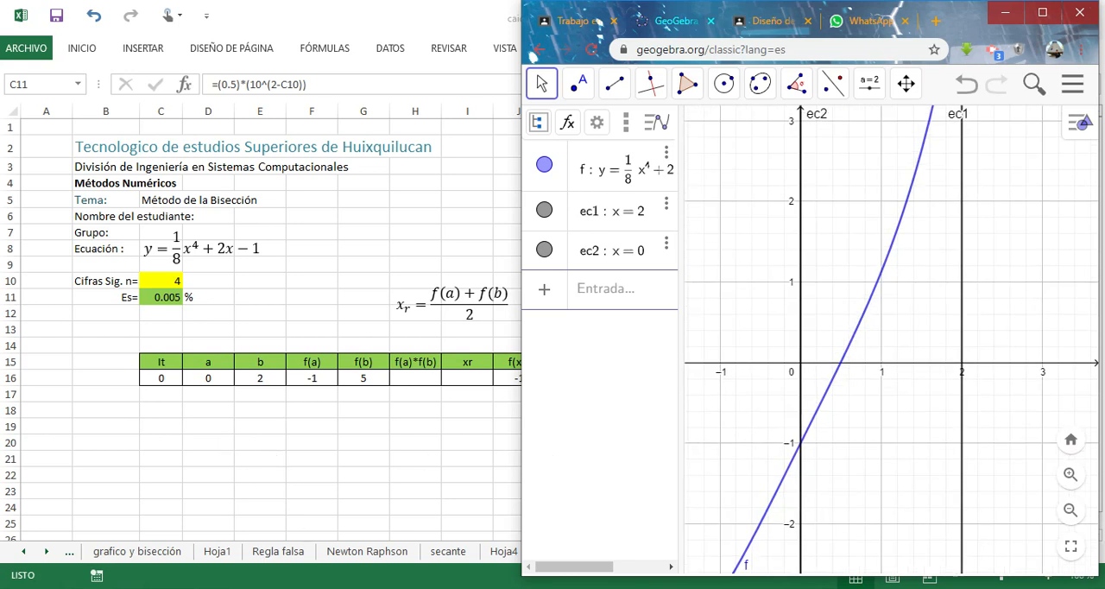
Switch to the numerical methods PDF in Acrobat Reader and go back to page 124 to read the three bisection algorithm steps.
key("alt+Tab")
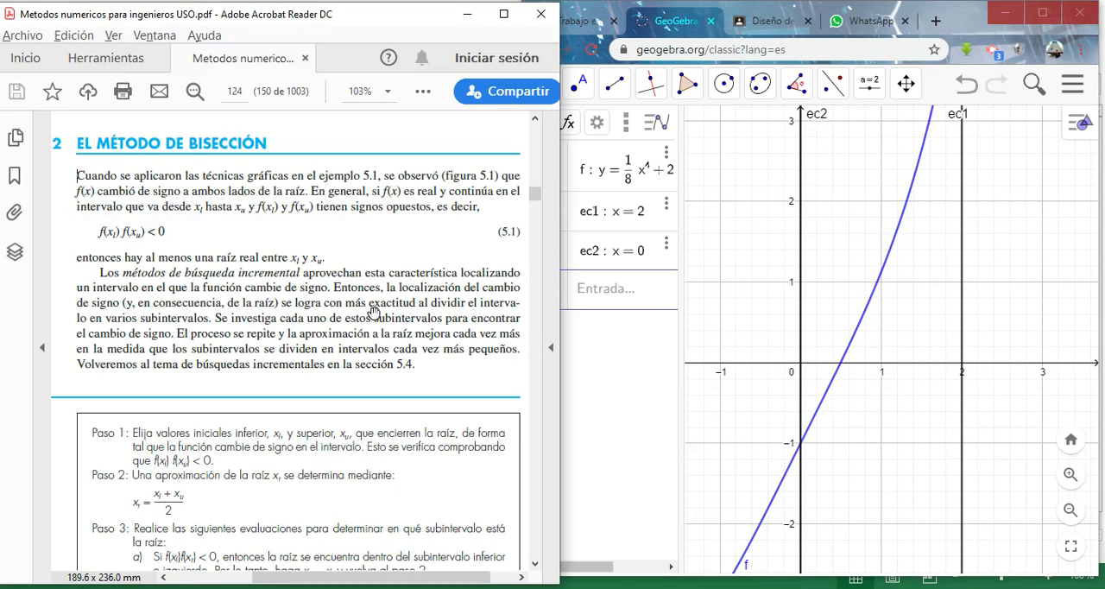
left_click_drag(535, 199, 536, 200)
scroll(536, 205, "up", 10)
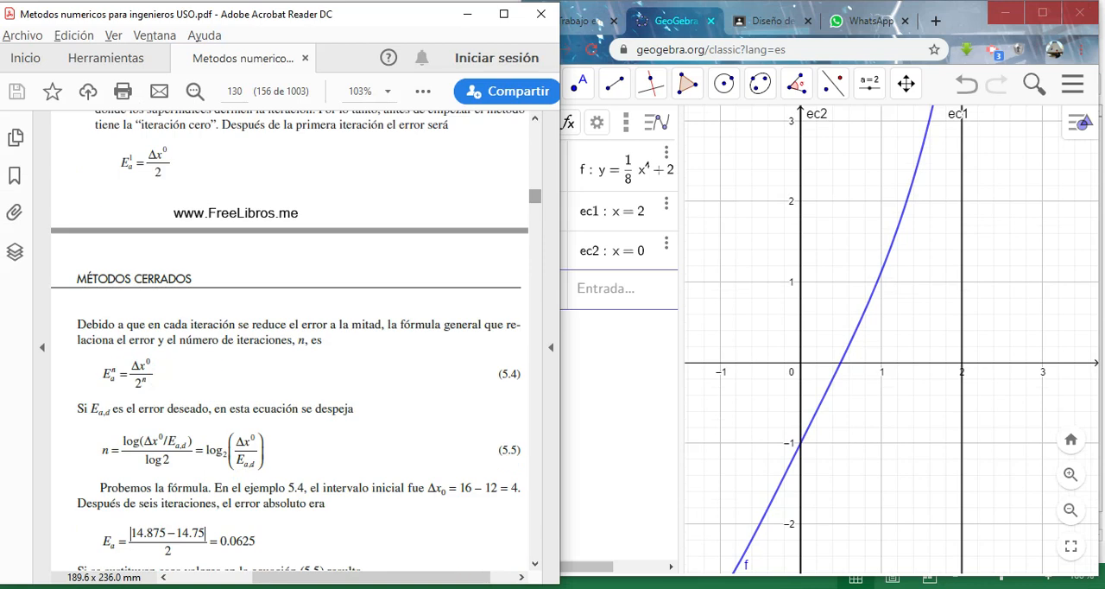
scroll(536, 206, "up", 10)
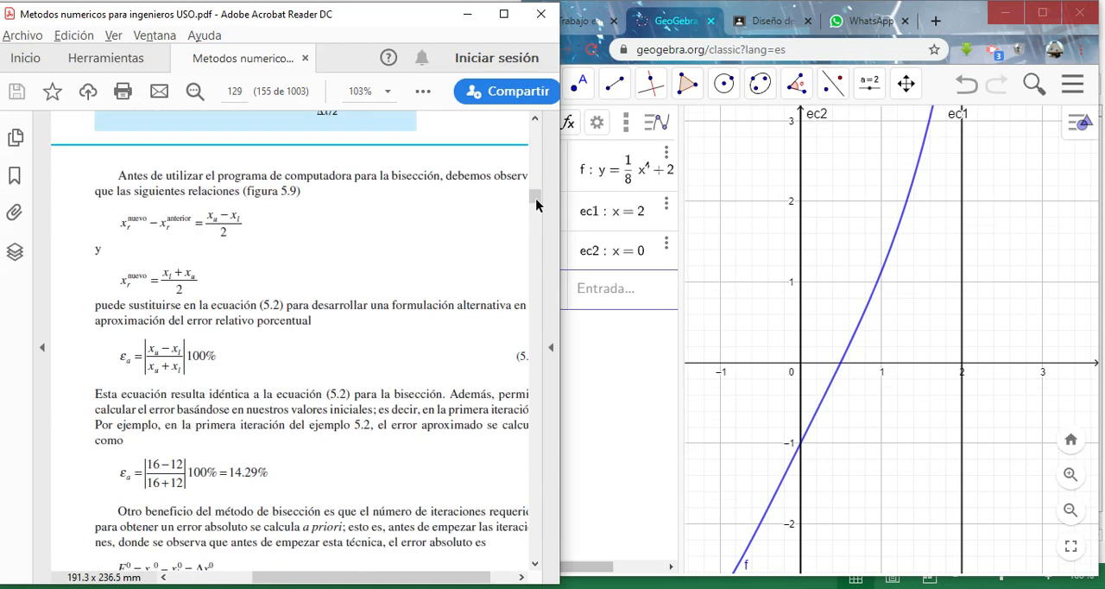
scroll(536, 205, "up", 10)
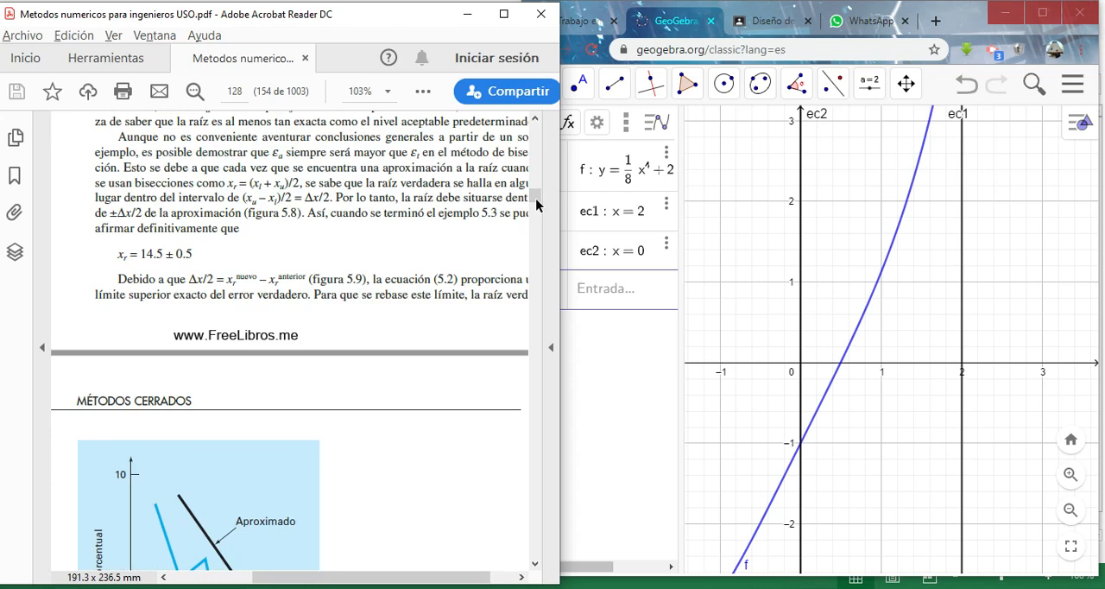
scroll(536, 206, "up", 10)
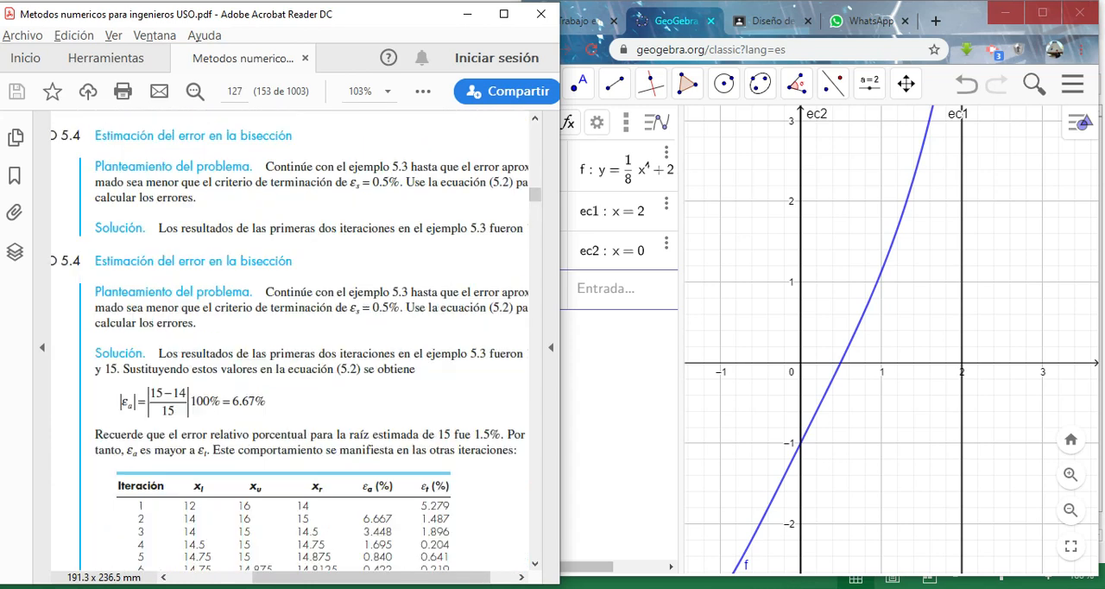
scroll(536, 206, "up", 4)
scroll(536, 205, "up", 10)
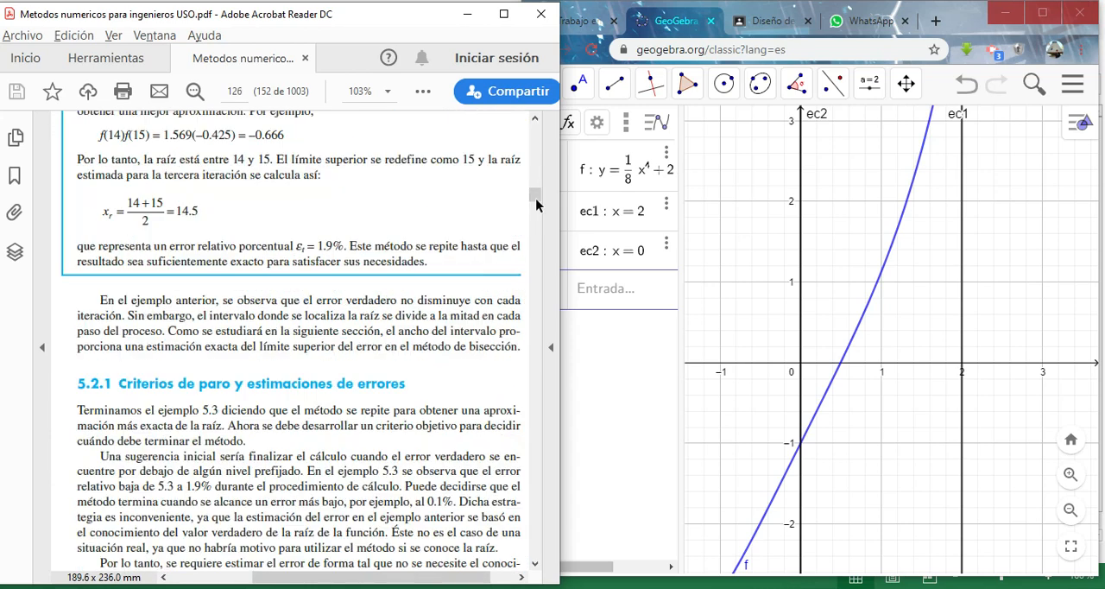
scroll(536, 205, "up", 10)
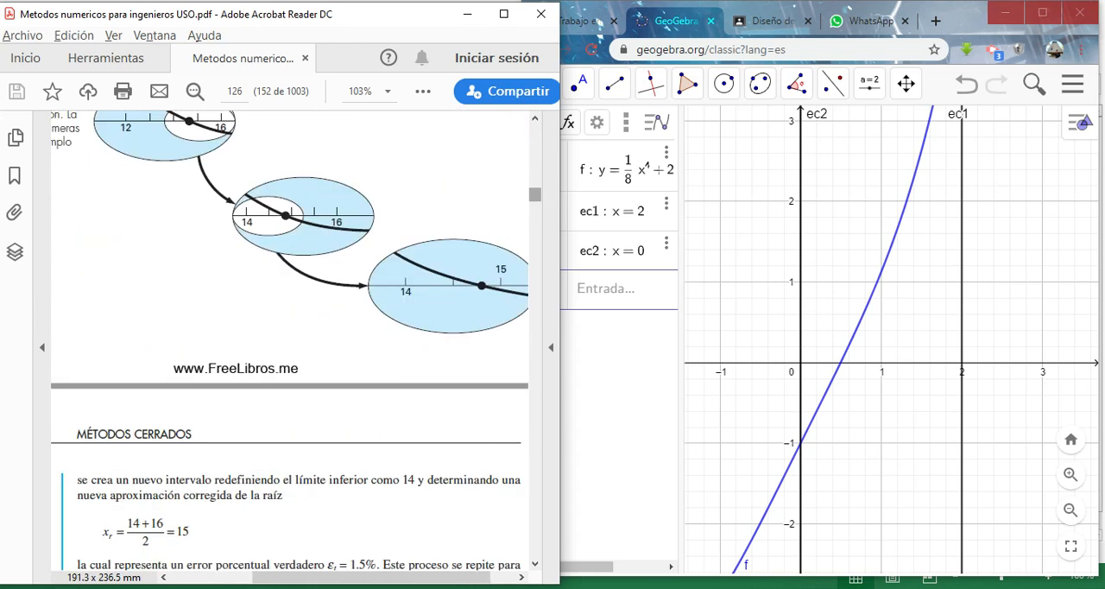
scroll(536, 205, "up", 7)
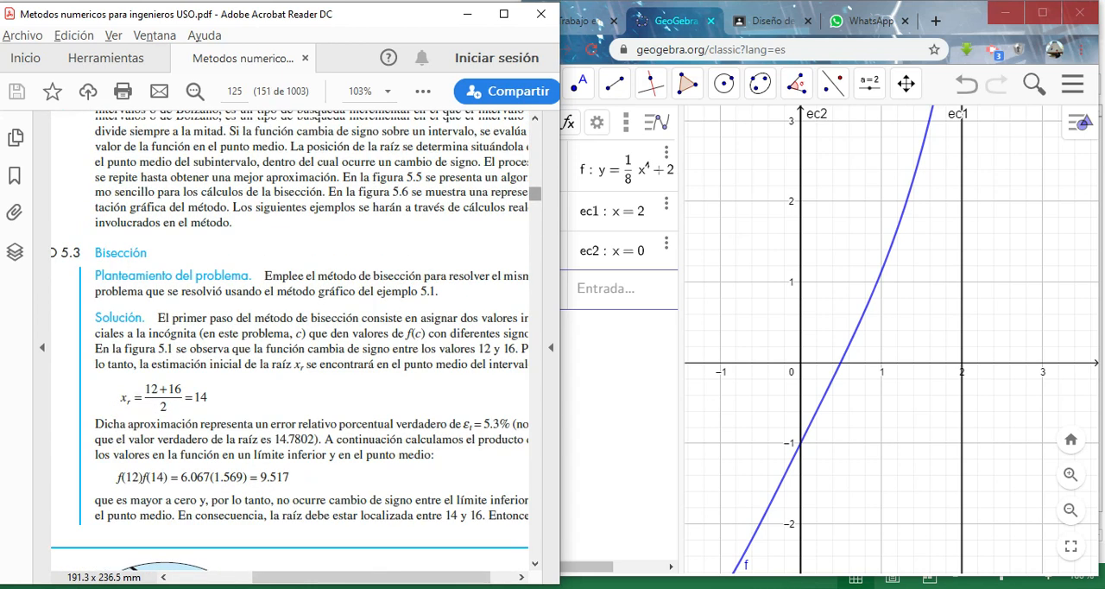
scroll(536, 206, "up", 8)
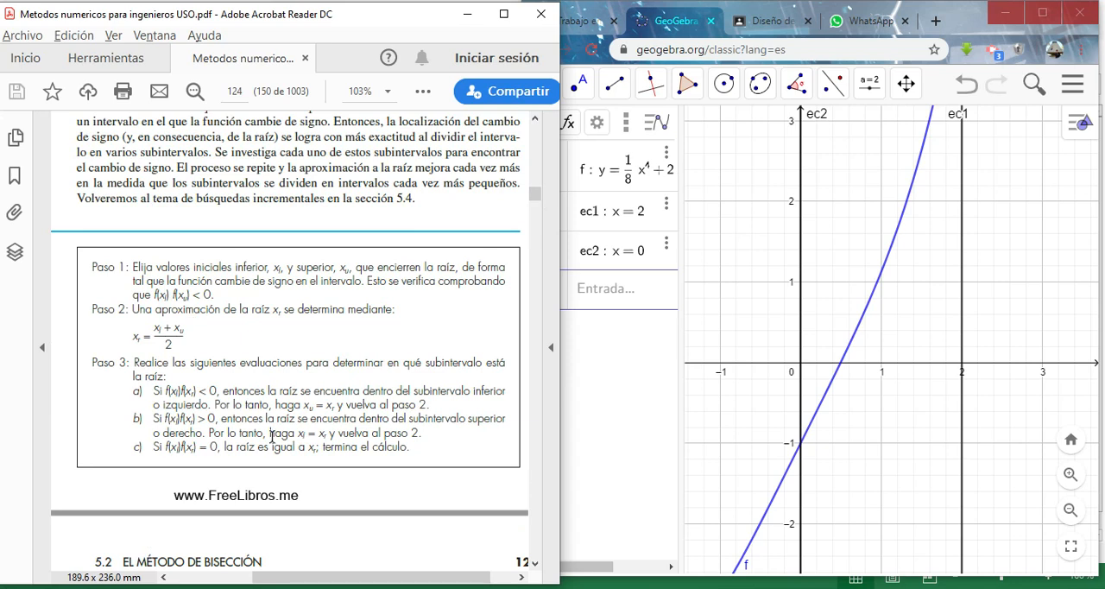
Return to the Excel worksheet and review the iteration 0 values of a and b and the f(a) formula in F16.
left_click(297, 587)
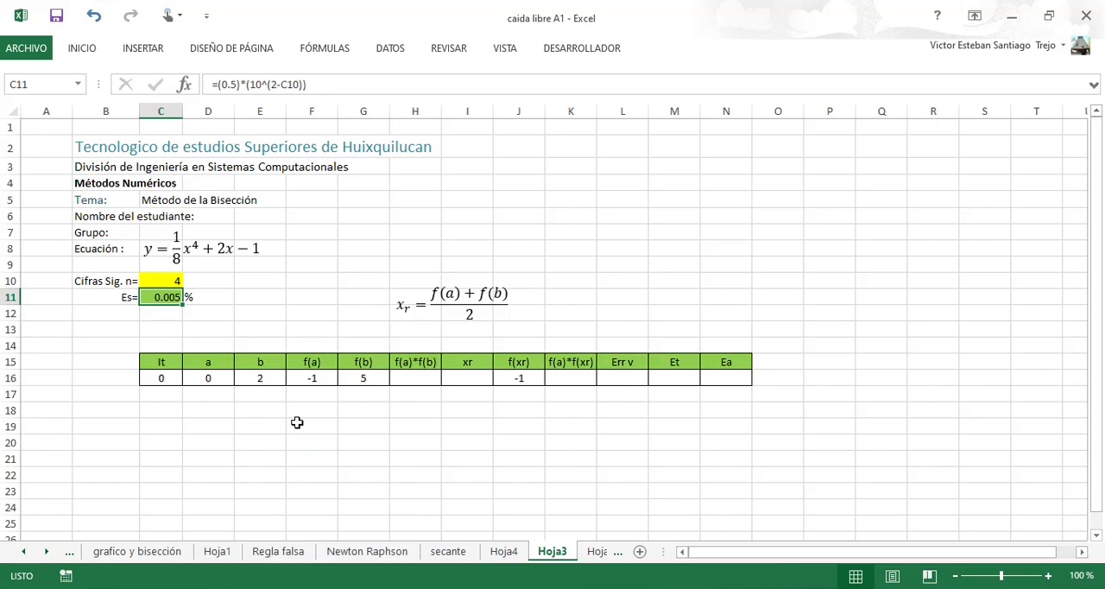
left_click(166, 377)
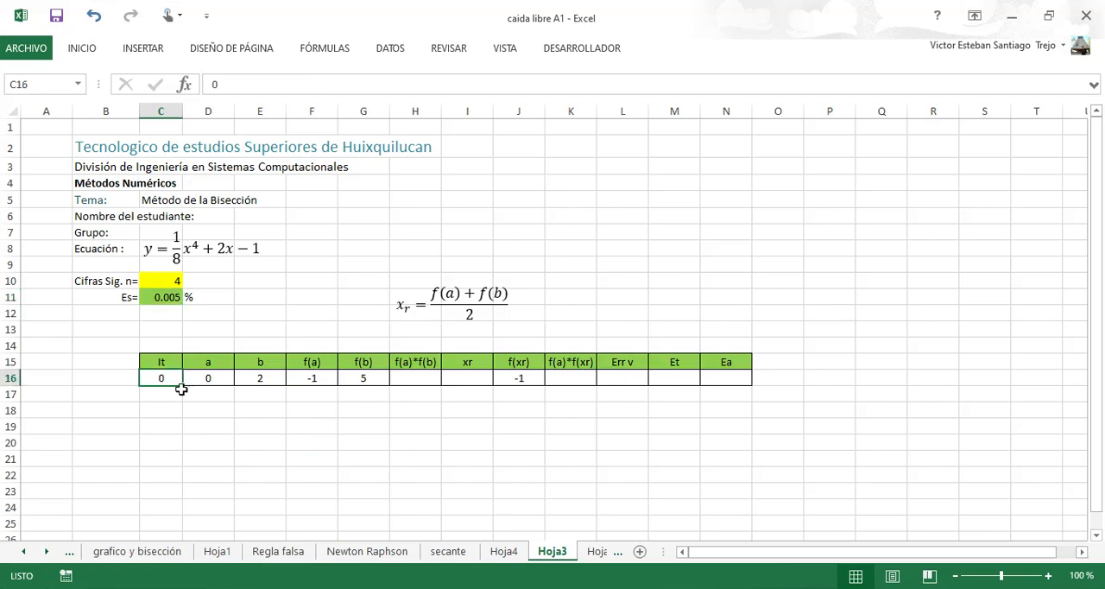
left_click(218, 377)
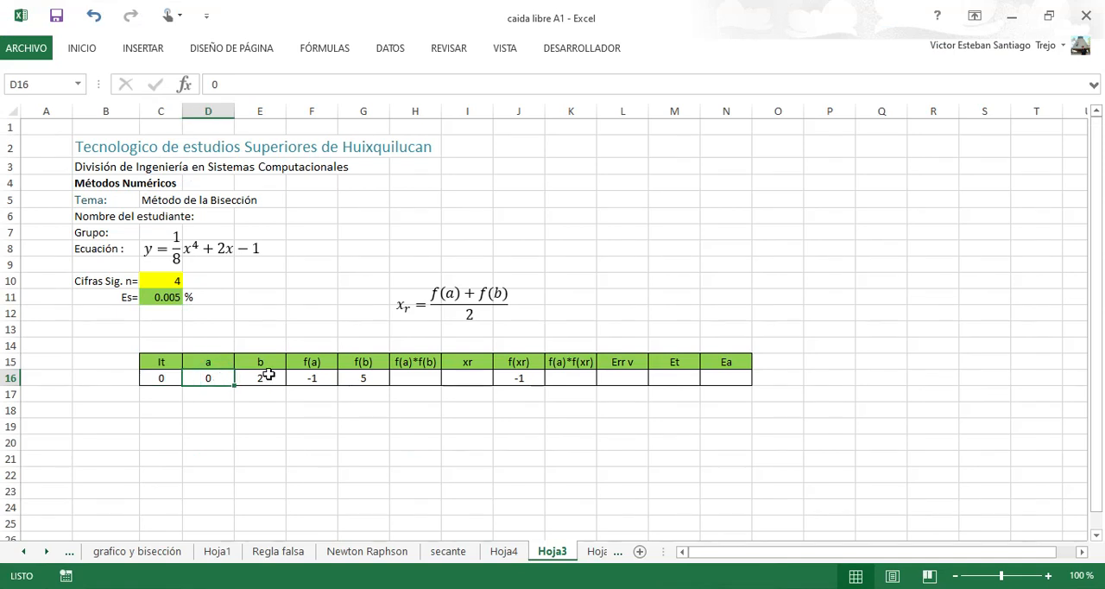
left_click(264, 377)
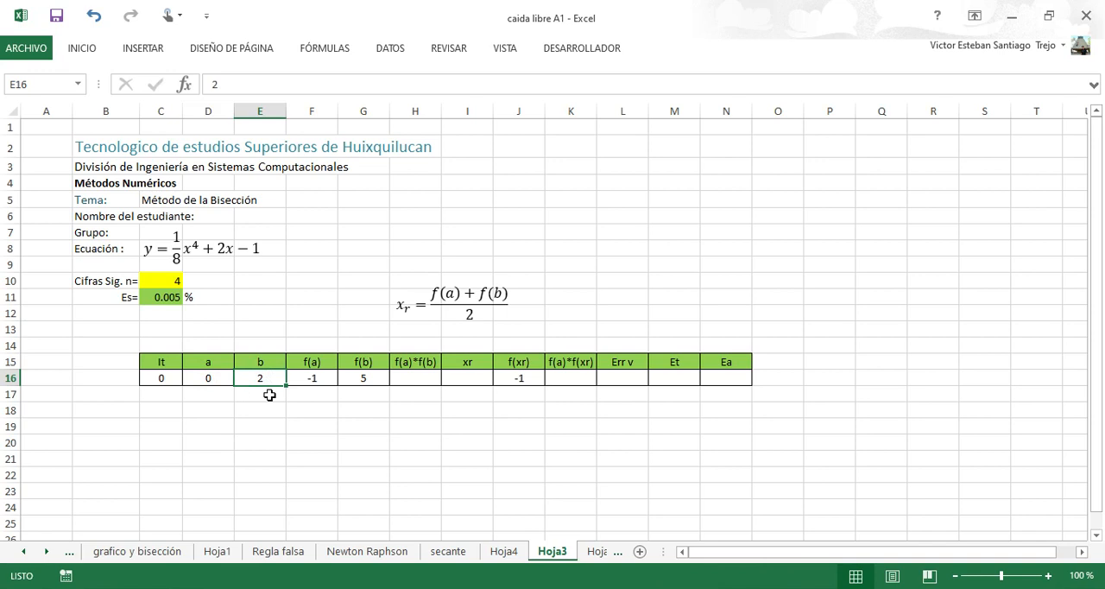
left_click(314, 382)
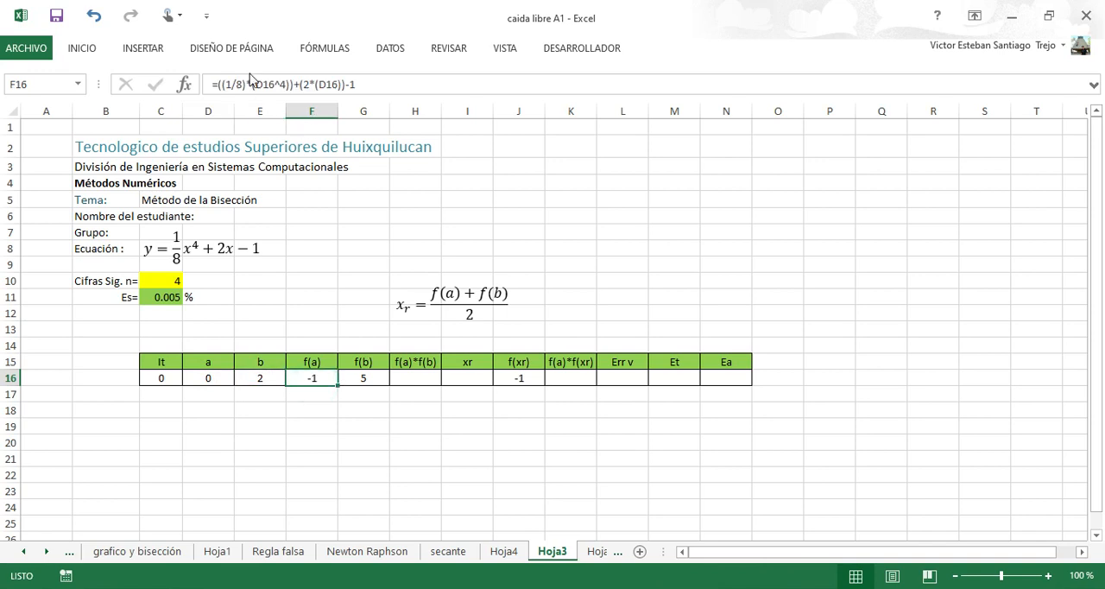
left_click(254, 83)
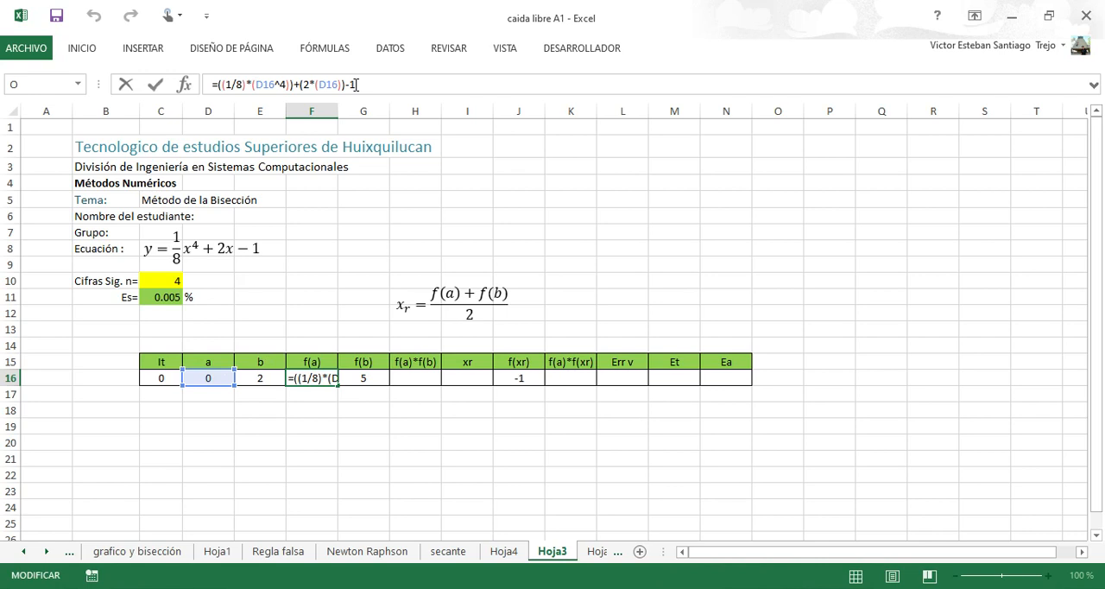
key("ctrl+Return")
key("Down")
key("Up")
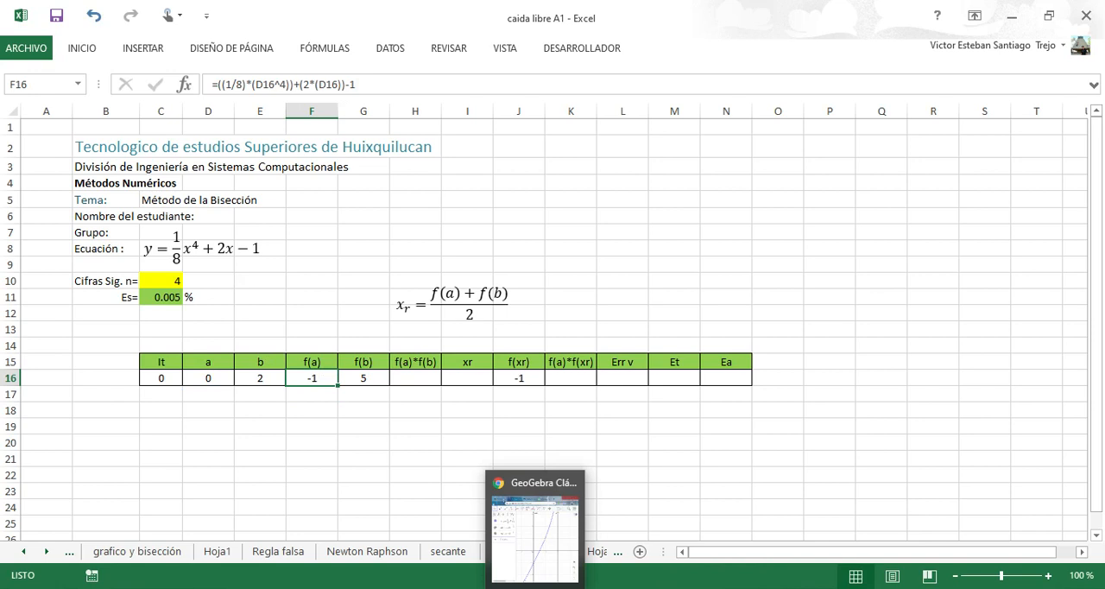
Check the GeoGebra graph over the worksheet, then inspect b in E16 and the f(b) formula in G16.
mouse_move(614, 586)
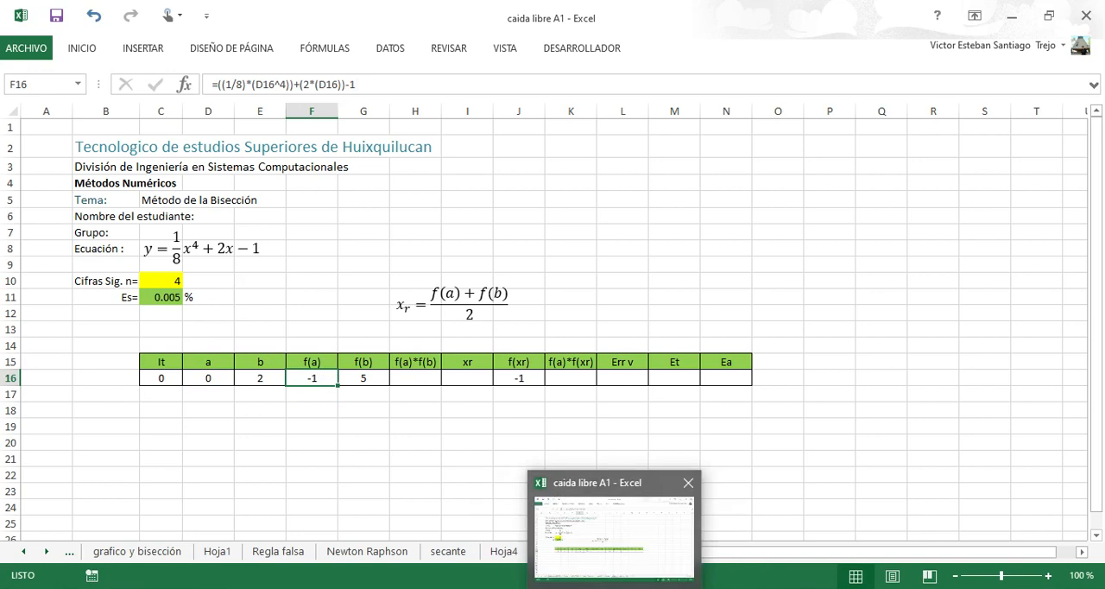
mouse_move(654, 586)
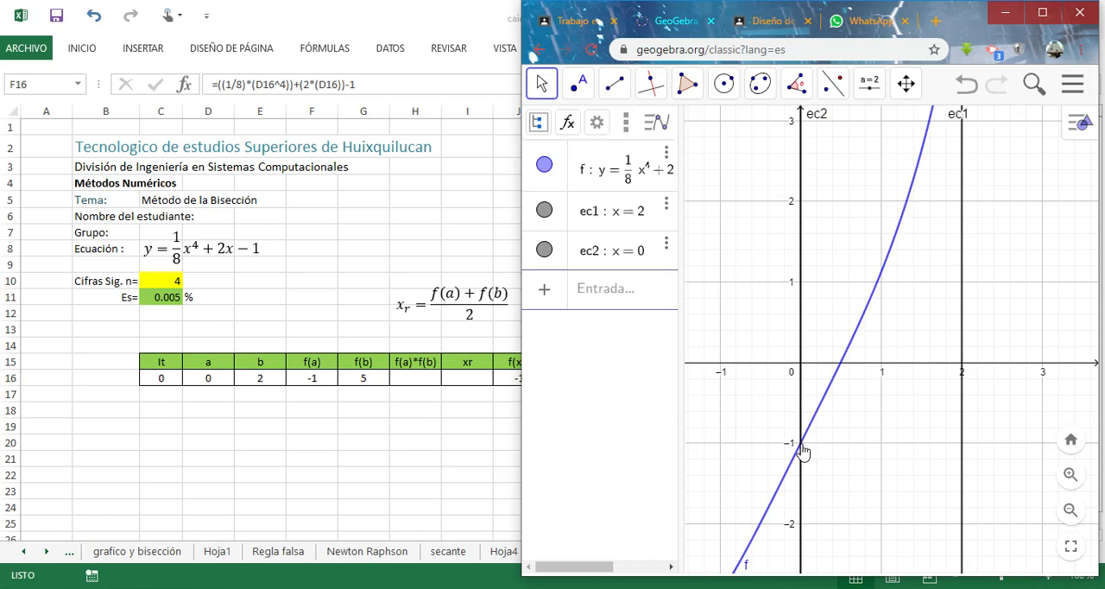
left_click(363, 377)
left_click(263, 378)
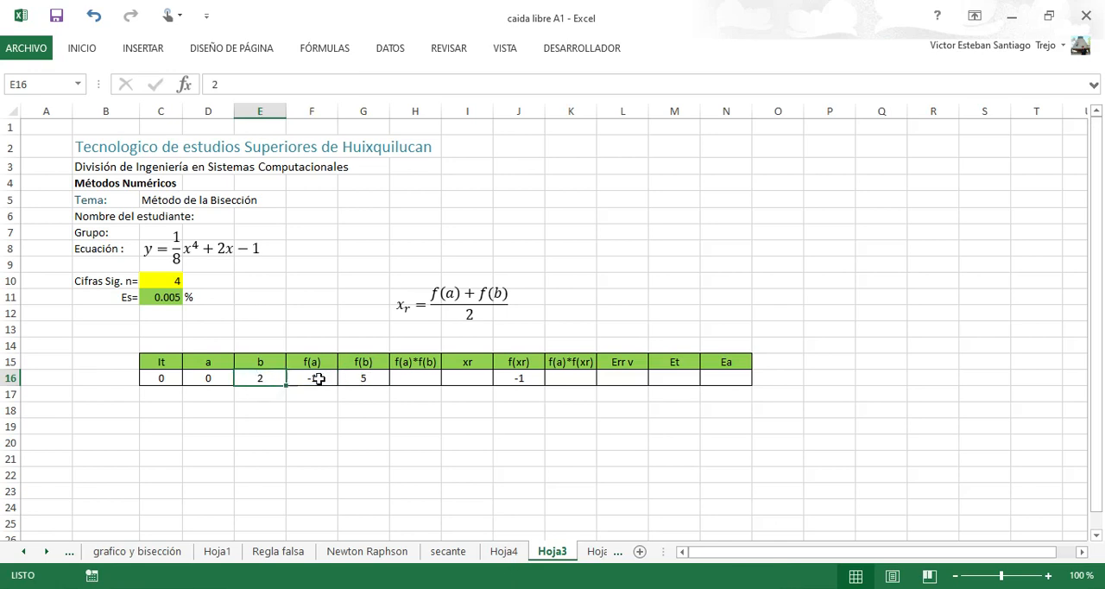
left_click(358, 377)
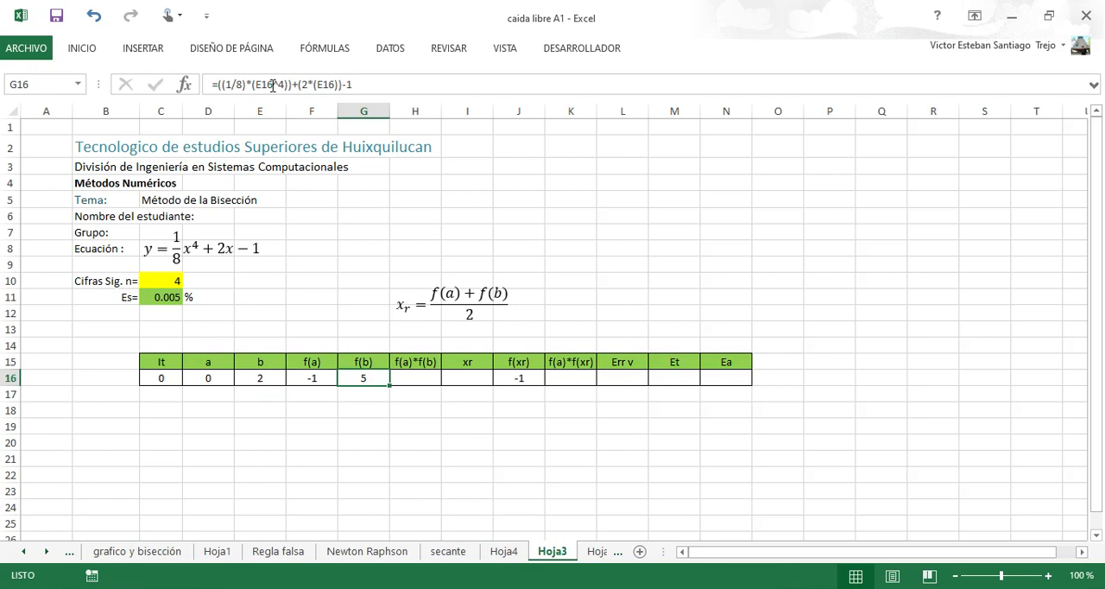
left_click(273, 85)
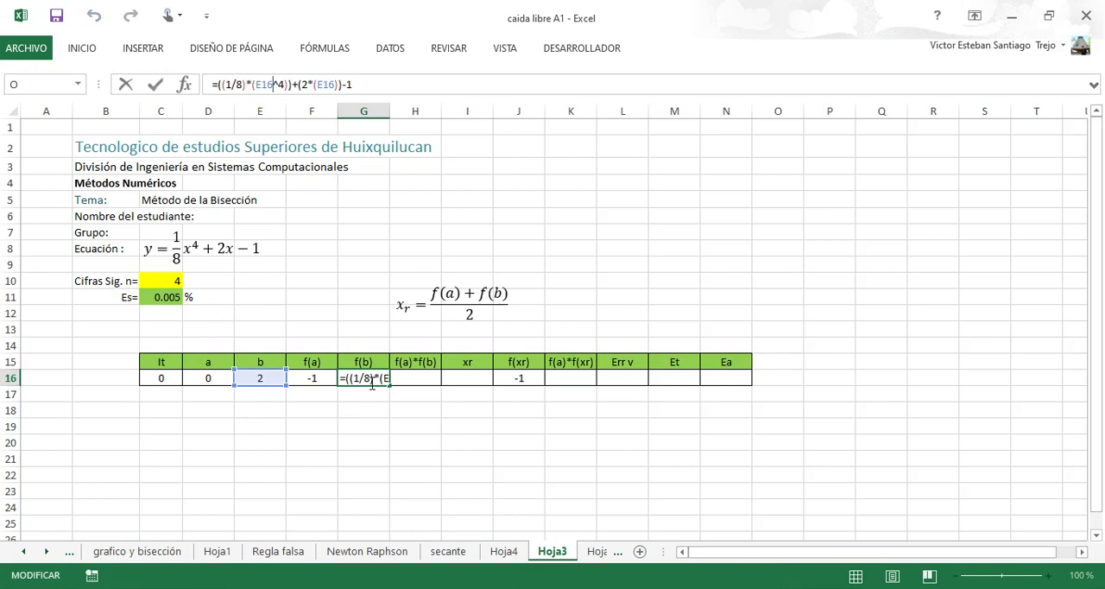
key("Escape")
Clear the f(b) cell G16 and refill it by extending the f(a) formula from F16 across.
left_click(319, 382)
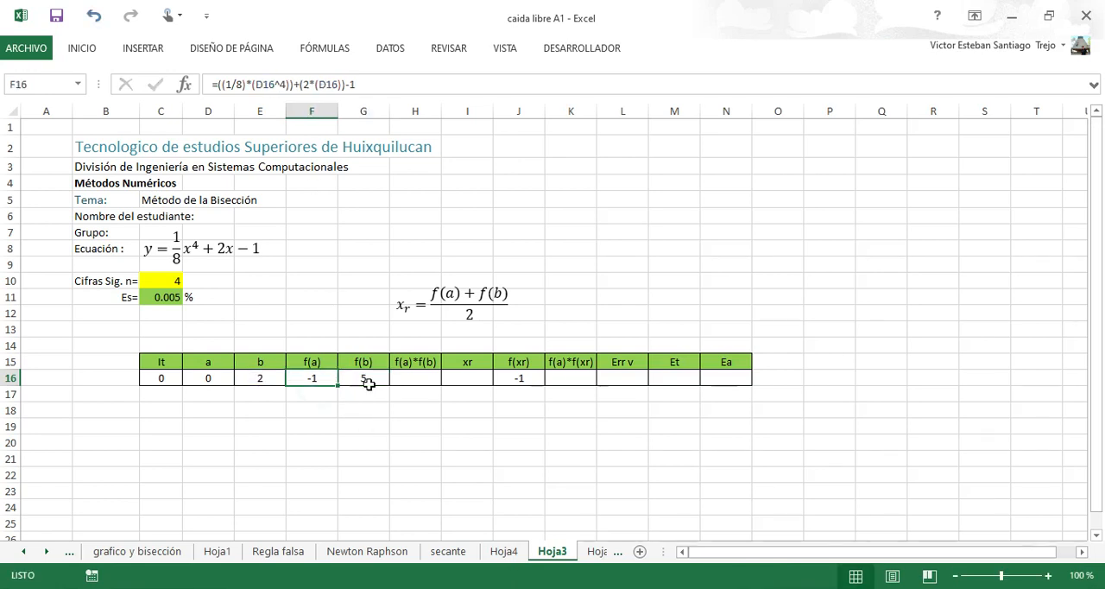
left_click(367, 381)
key("Delete")
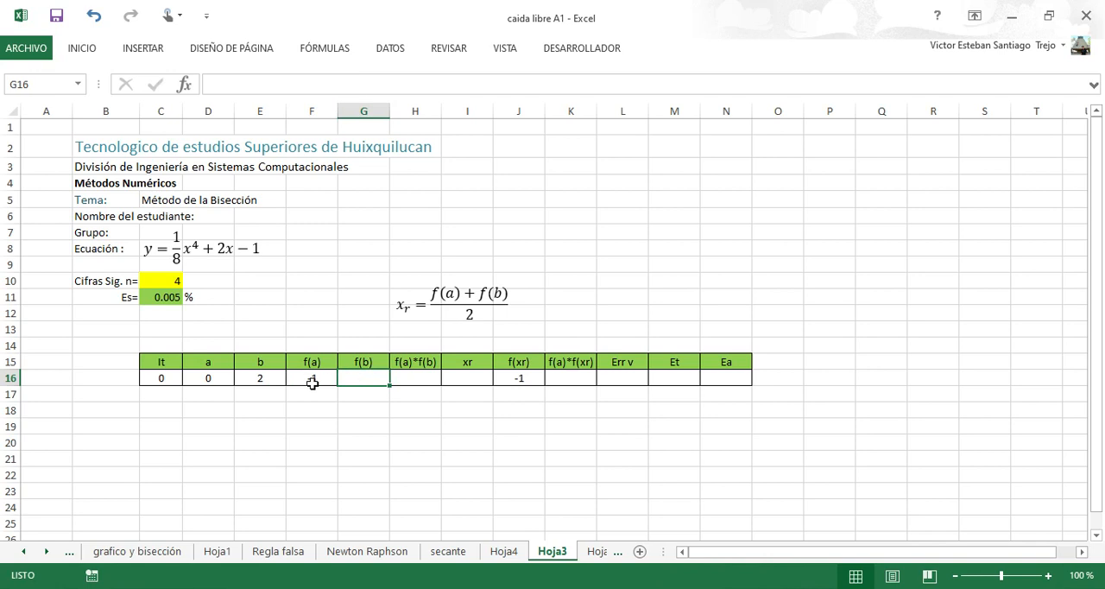
left_click(287, 385)
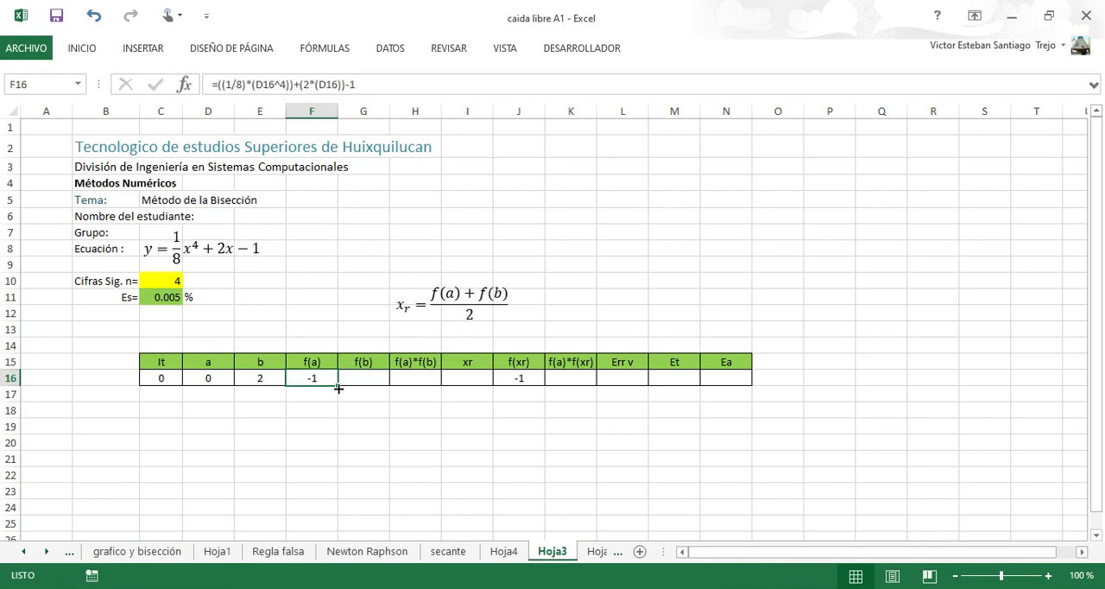
left_click_drag(338, 389, 371, 377)
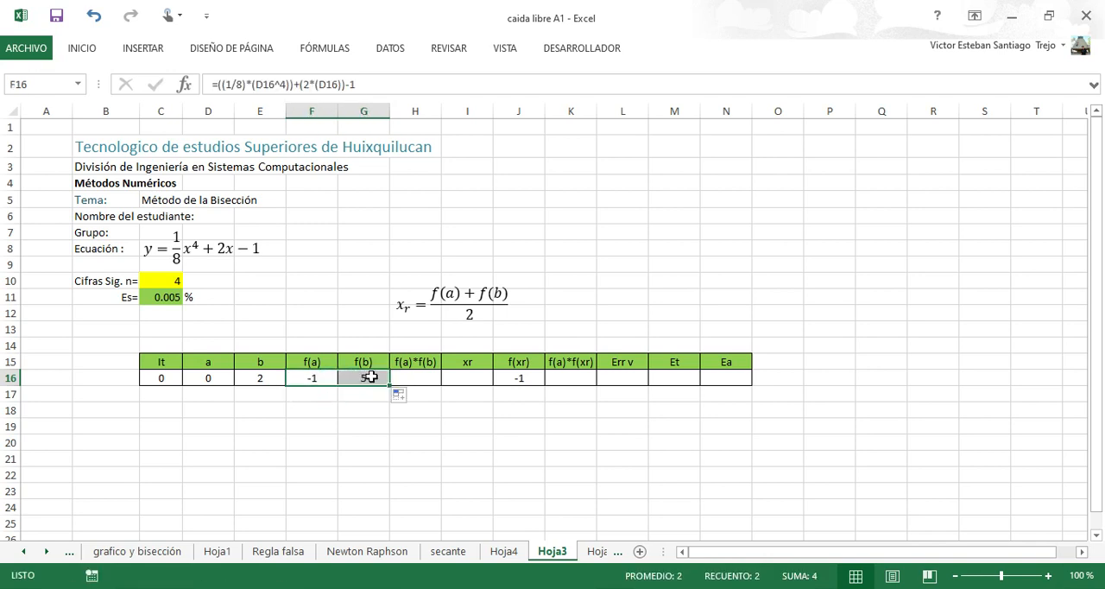
Examine the refilled f(b) formula in G16 and its references to b in E16, leaving without edits.
left_click(371, 377)
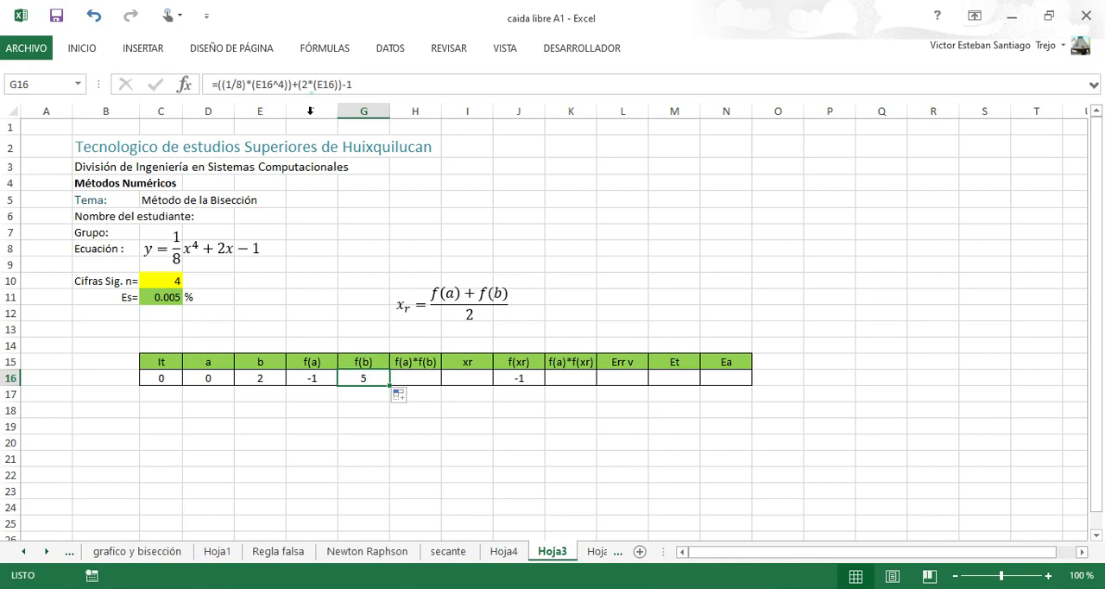
left_click_drag(314, 85, 352, 84)
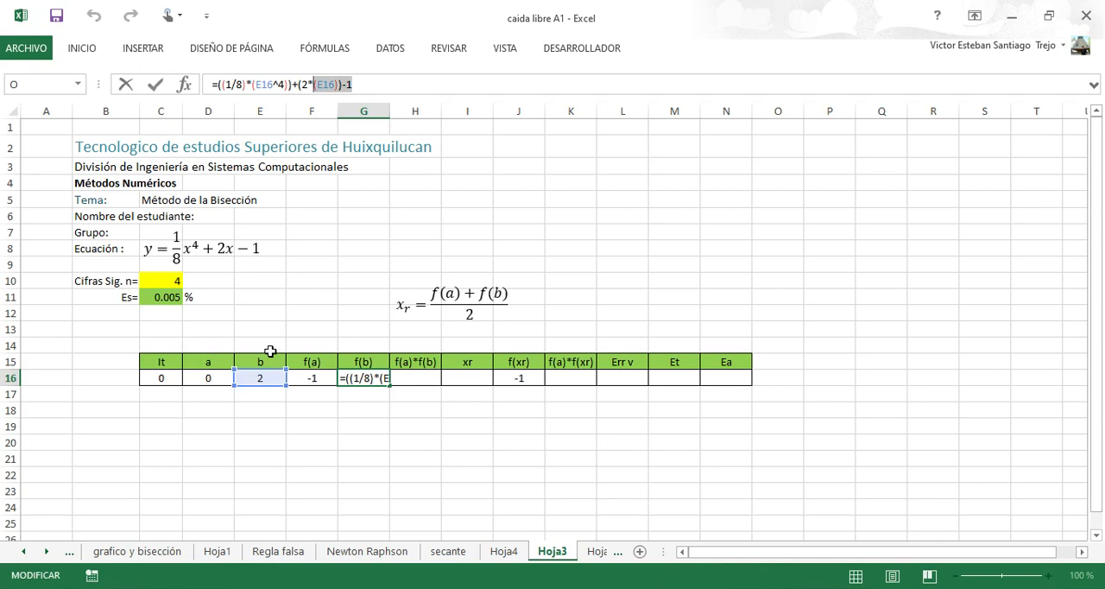
left_click(405, 382)
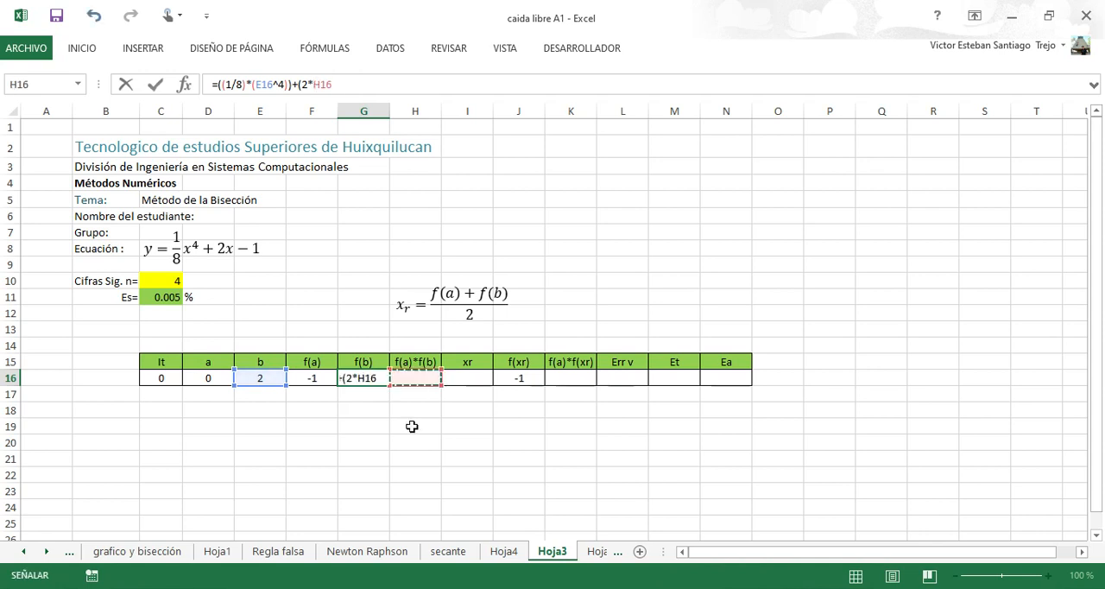
key("Escape")
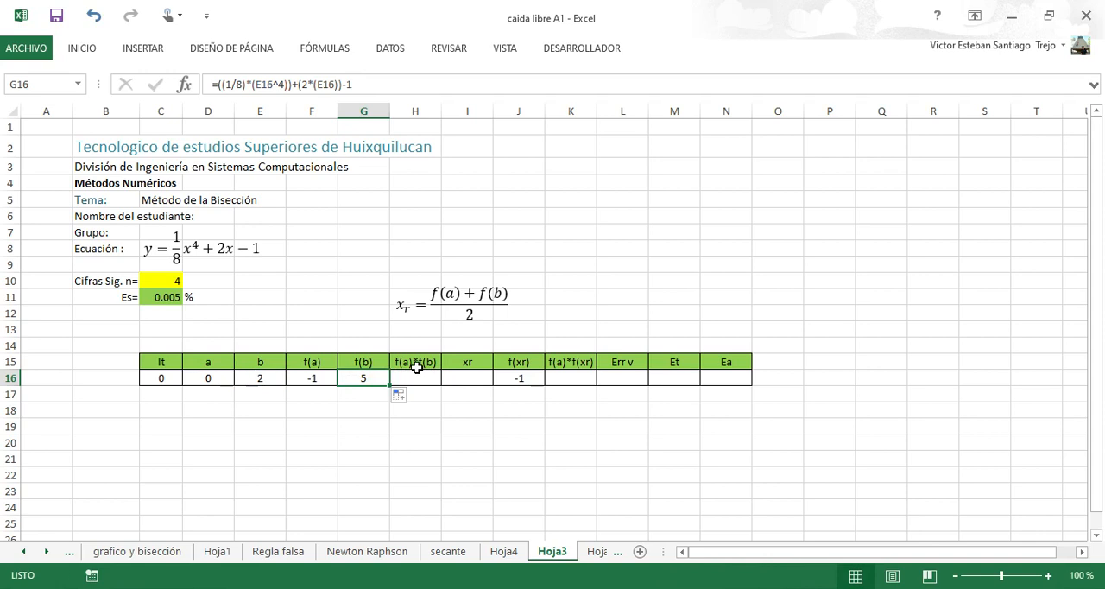
Enter the product formula =F16*G16 in the f(a)*f(b) cell H16 and reselect that cell.
left_click(416, 380)
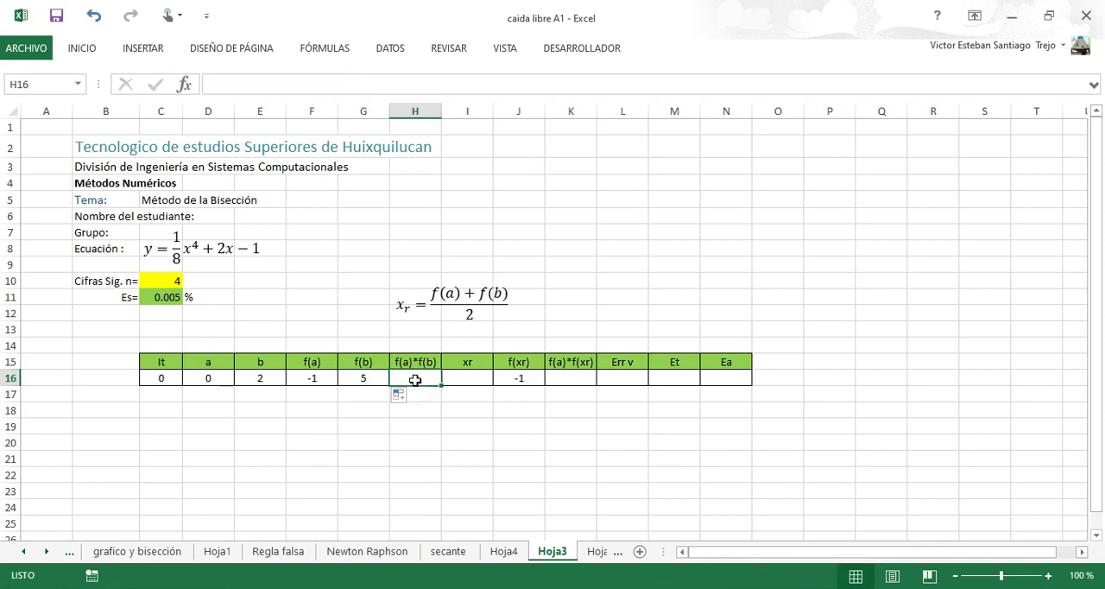
type("=")
left_click(315, 384)
type("*")
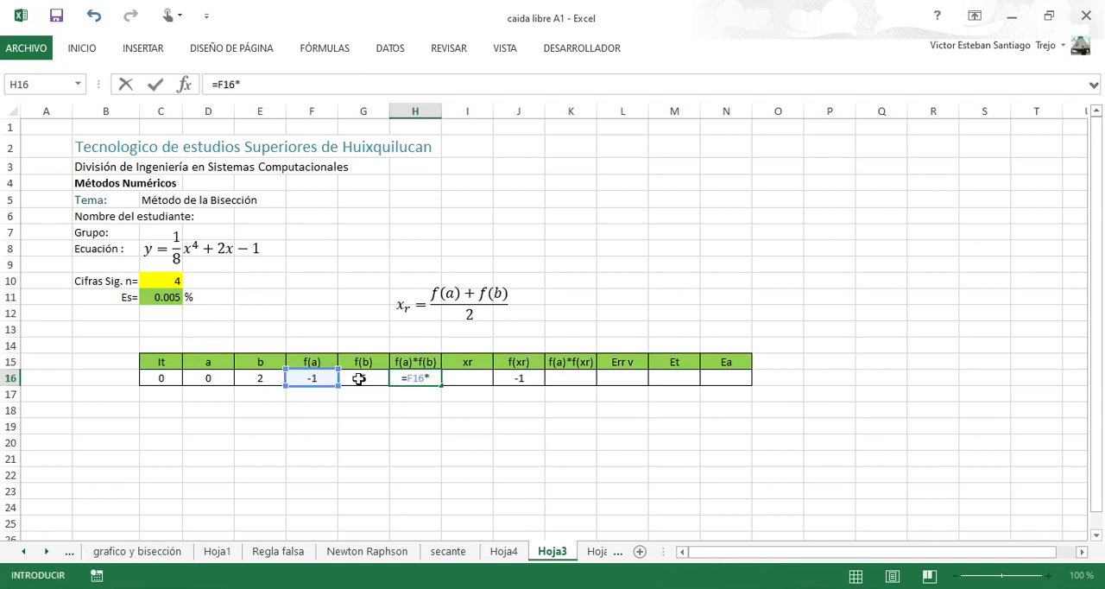
left_click(359, 380)
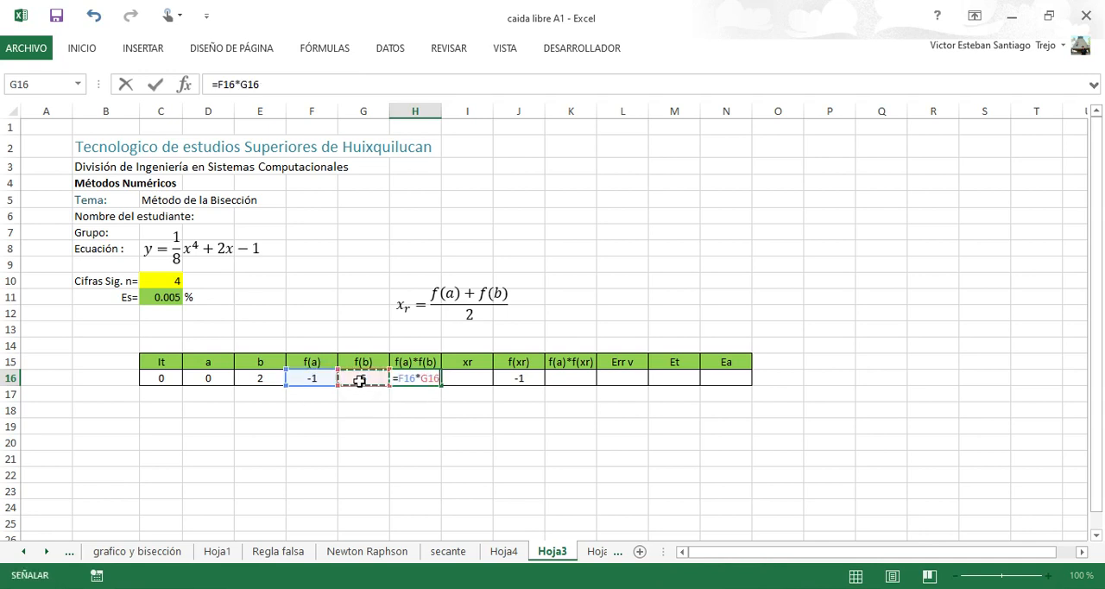
key("Return")
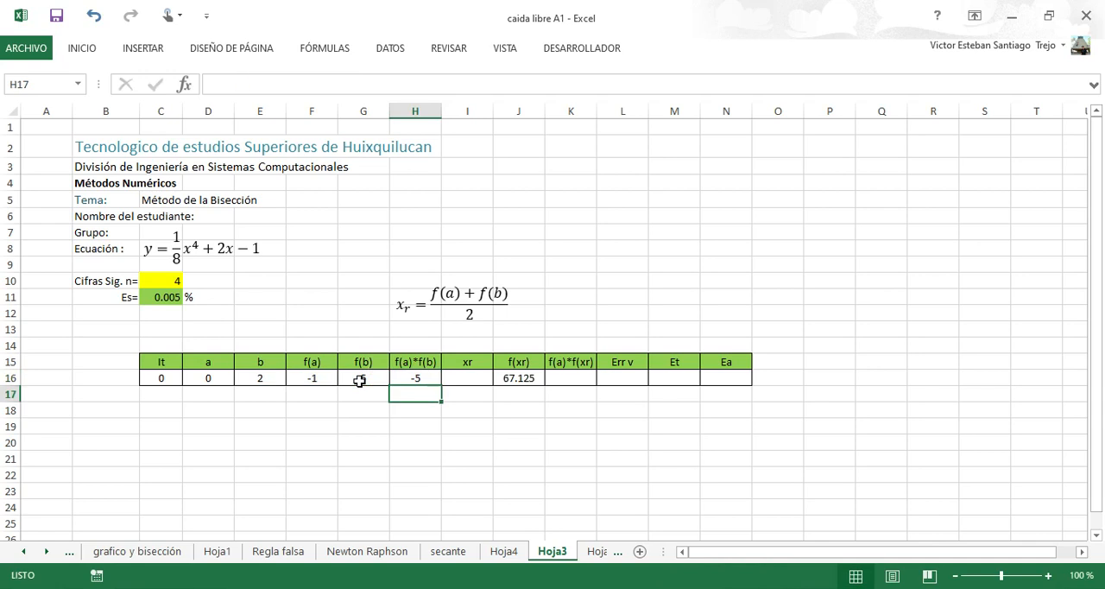
key("Up")
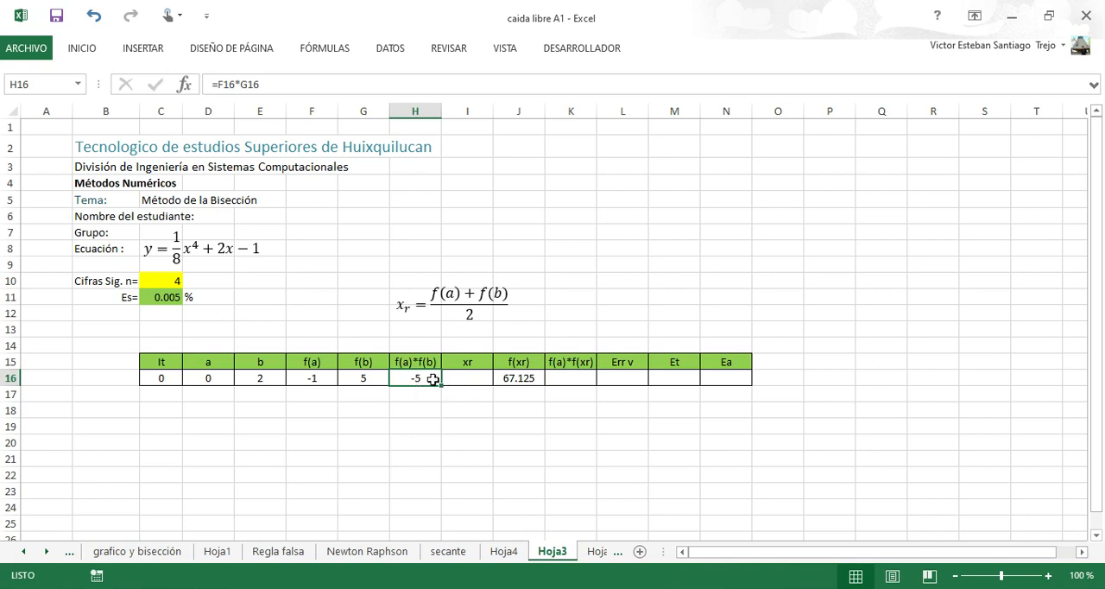
Clear the leftover formula from the f(xr) cell J16.
left_click(513, 380)
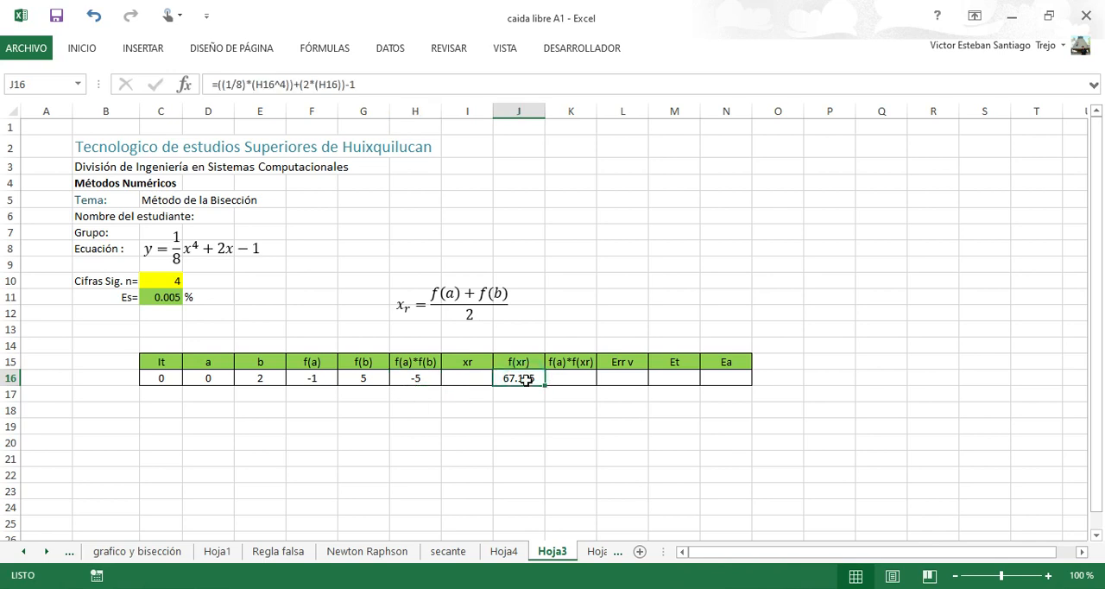
key("Delete")
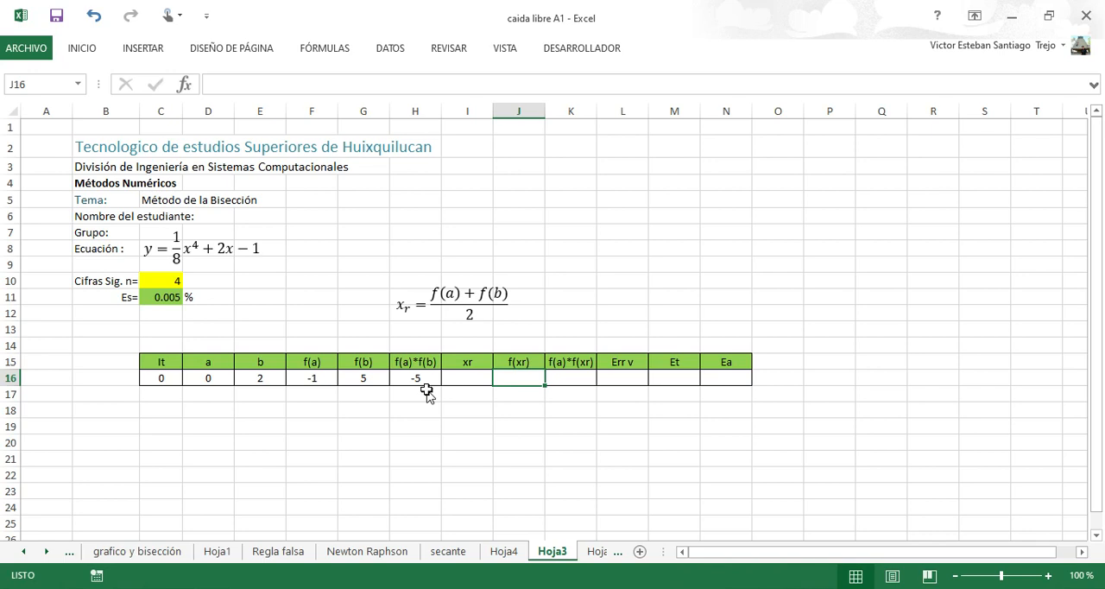
Switch to the GeoGebra graph and reframe it to examine the curve between the lines x = 0 and x = 2.
key("alt+Tab")
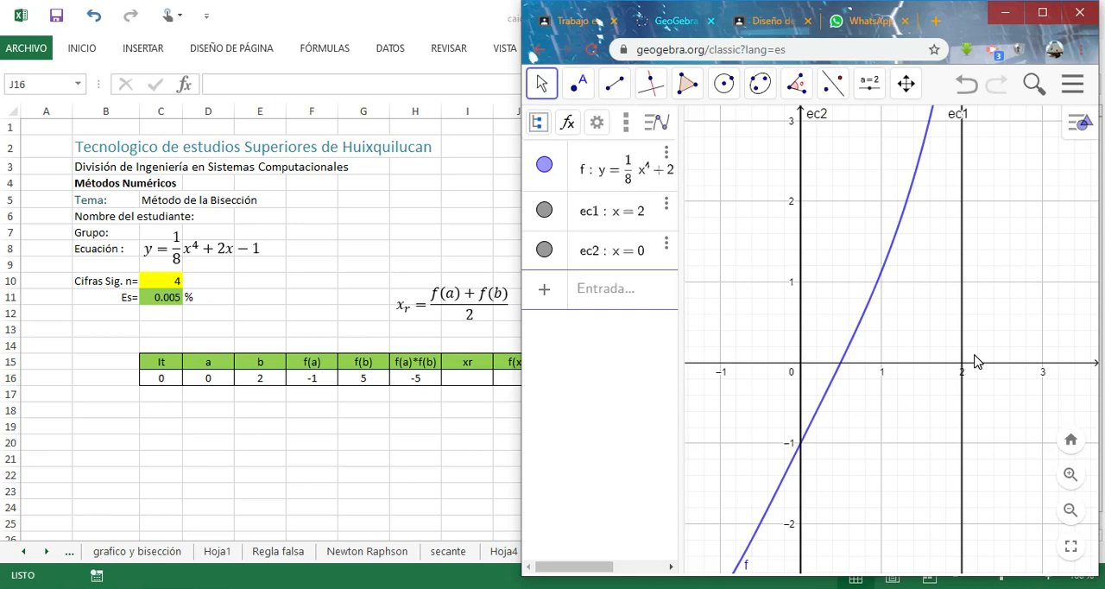
left_click_drag(1018, 283, 1021, 366)
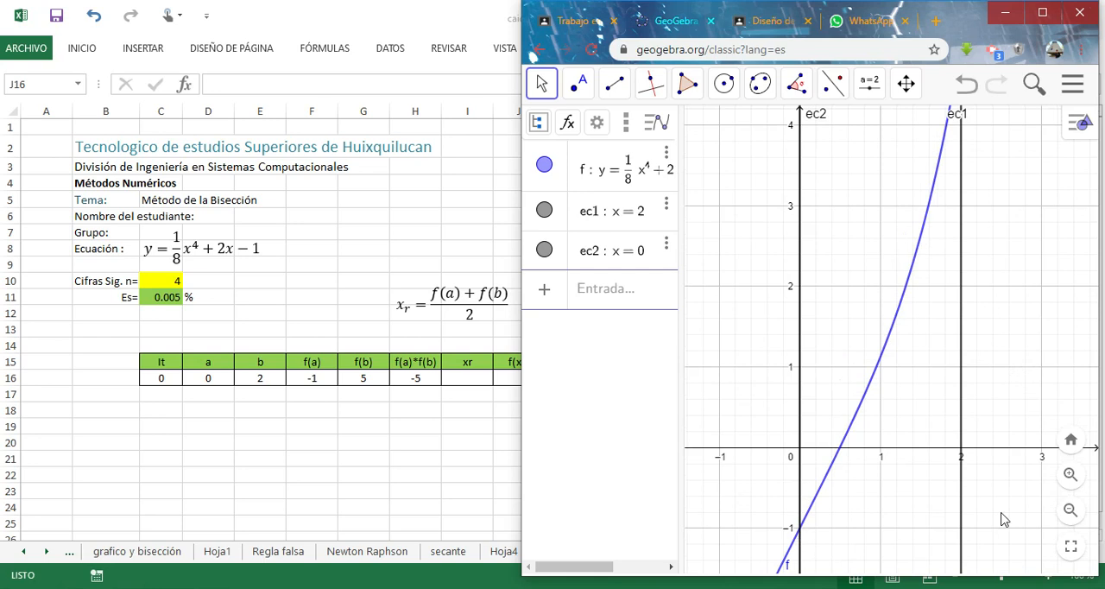
left_click(1069, 510)
left_click(1068, 510)
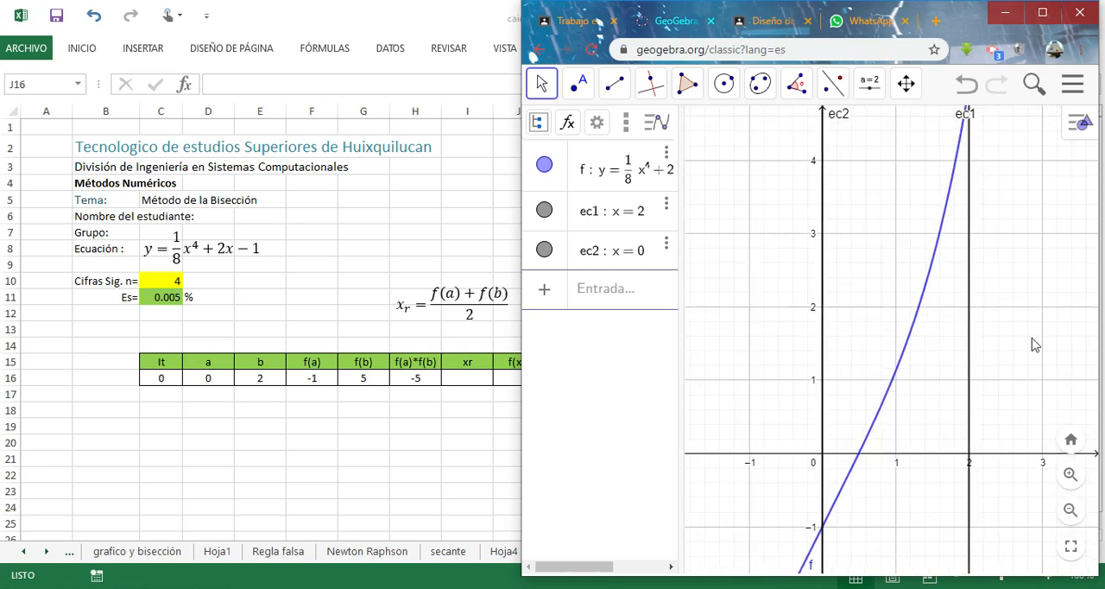
left_click(1069, 510)
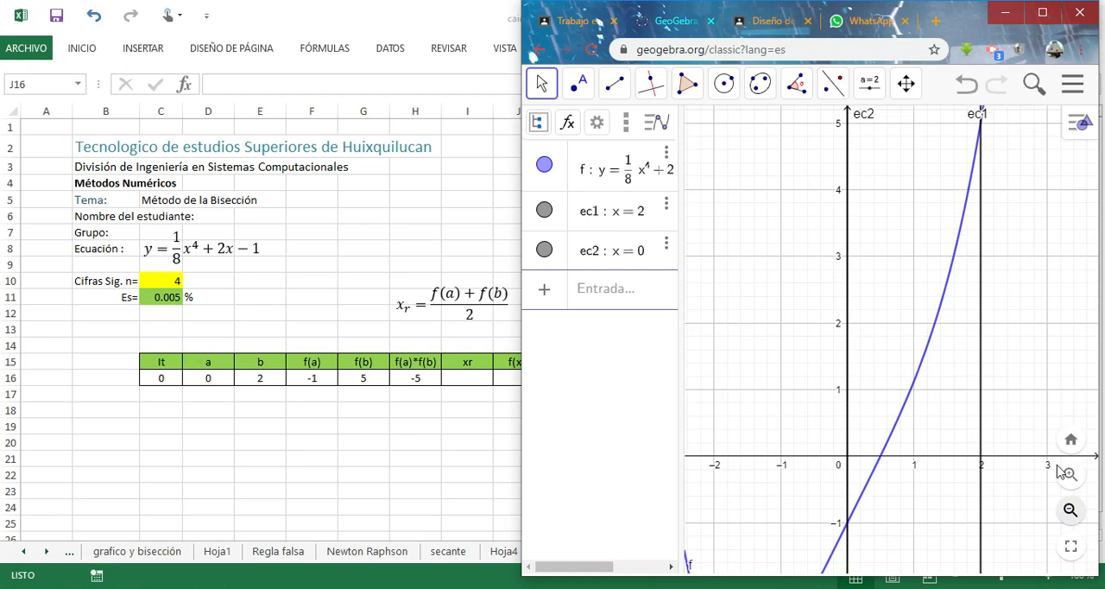
left_click(1055, 369)
left_click_drag(1019, 395, 998, 393)
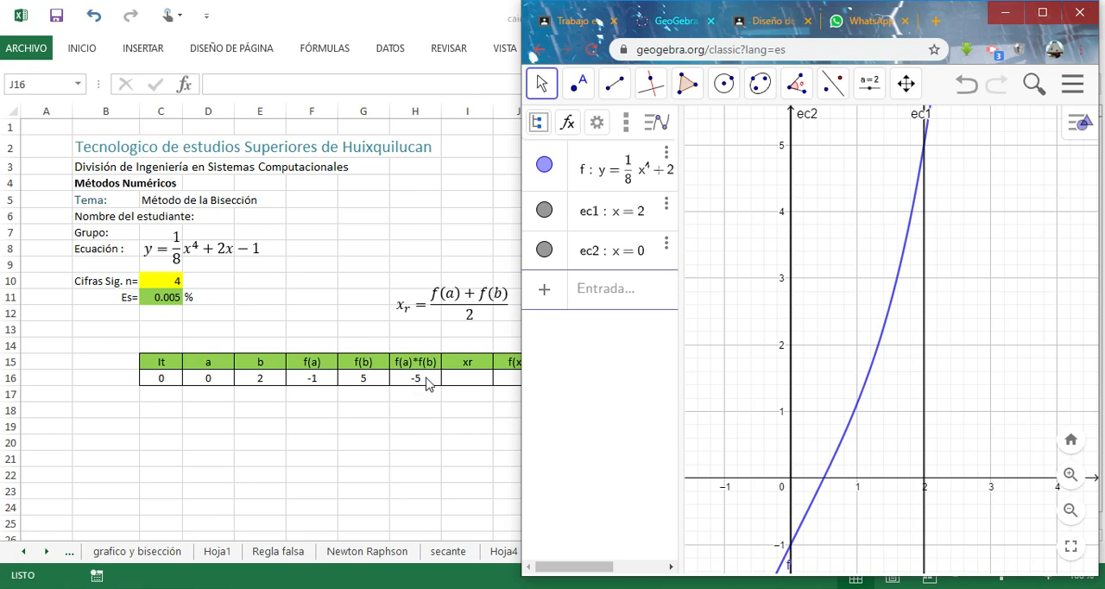
Check the worksheet row against the graph, then read the bisection steps in the textbook PDF, including the xr formula.
left_click(456, 373)
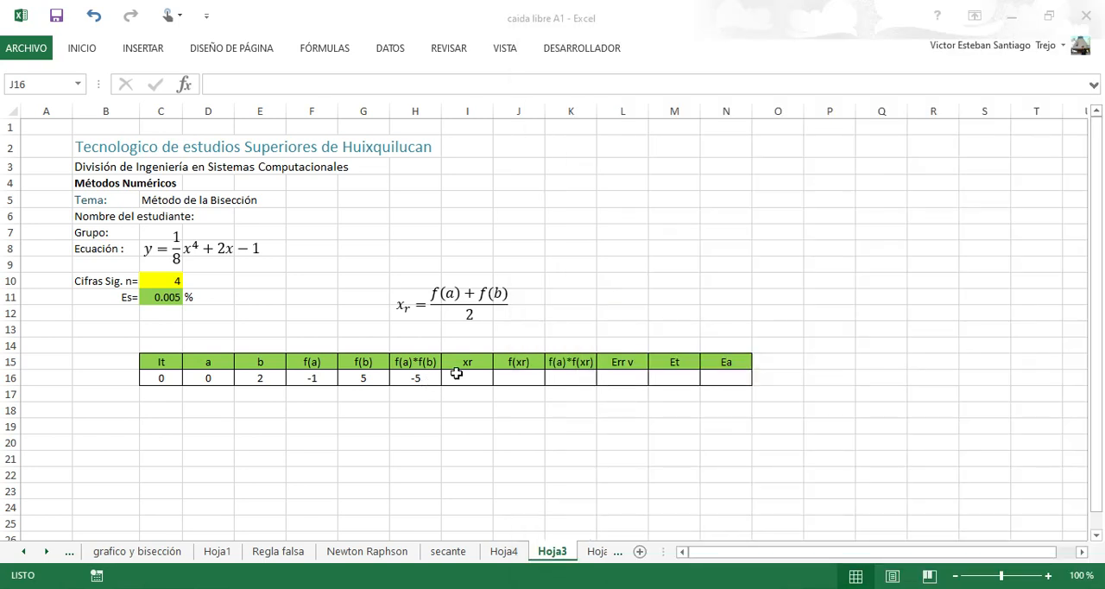
left_click(488, 585)
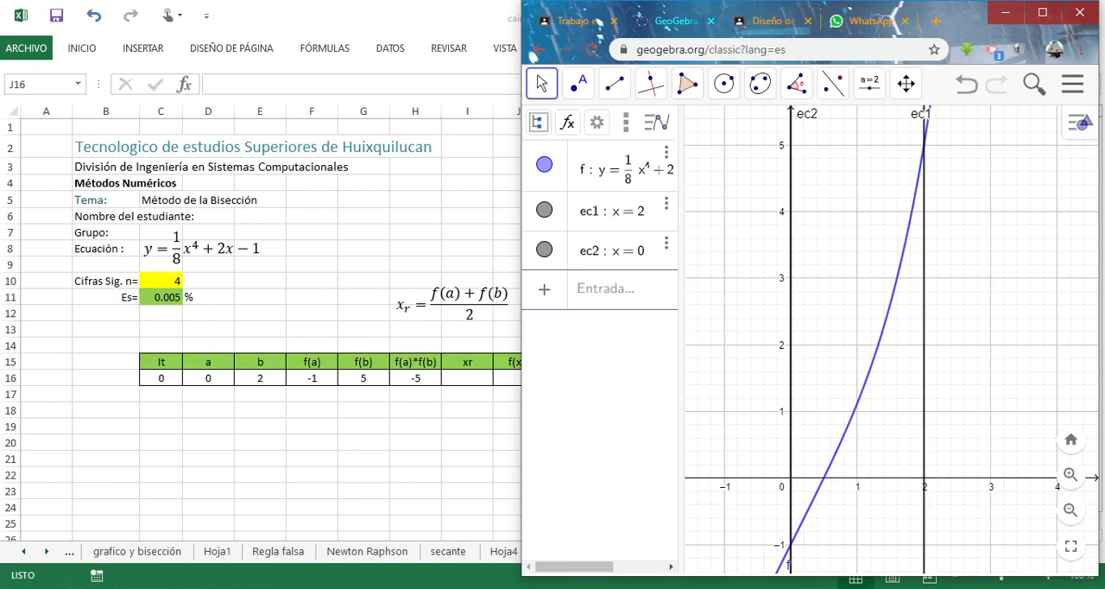
left_click(346, 587)
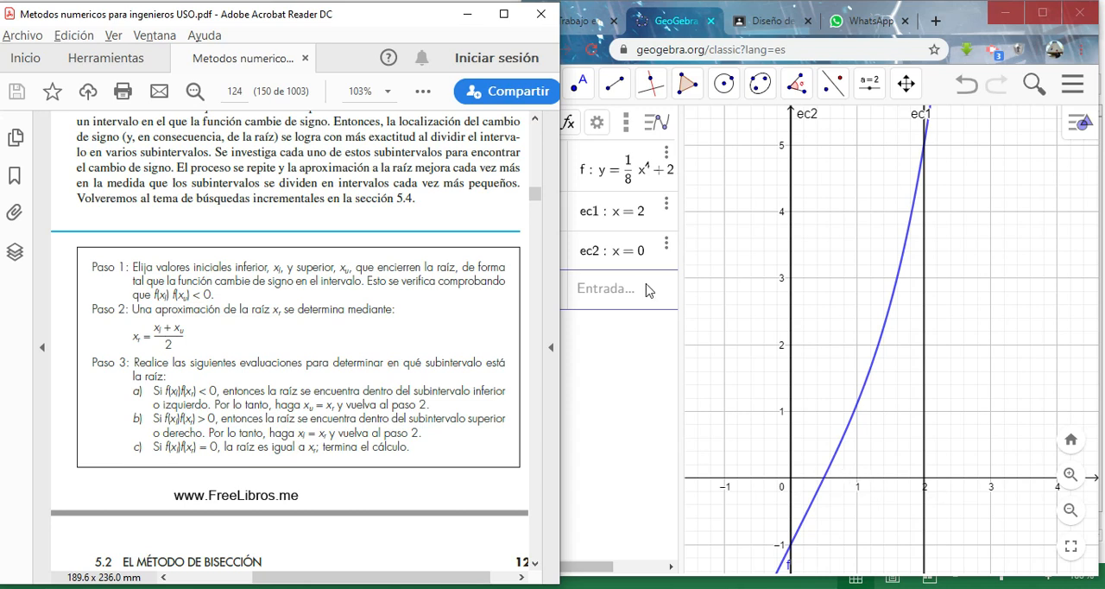
Add the vertical line x = 1 to the GeoGebra graph to mark the interval's midpoint.
left_click(626, 299)
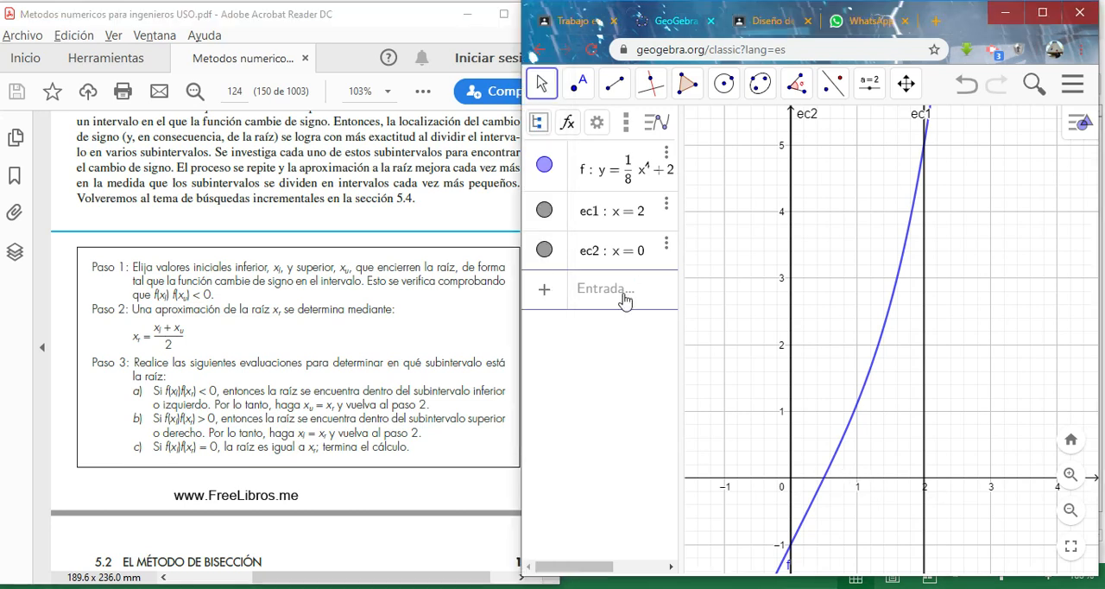
left_click(625, 299)
type("x=1")
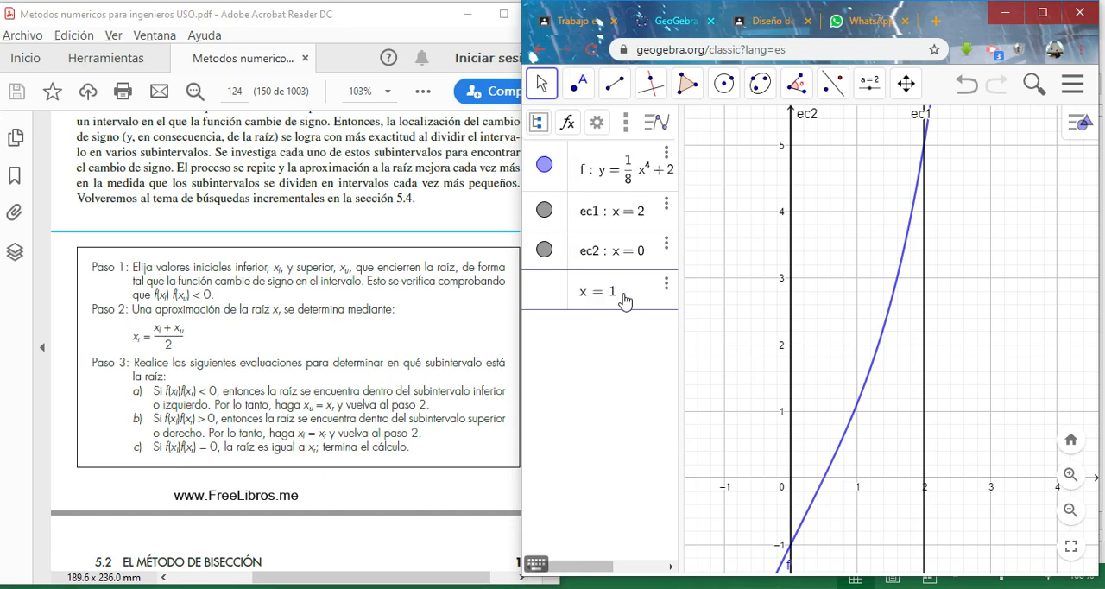
key("Return")
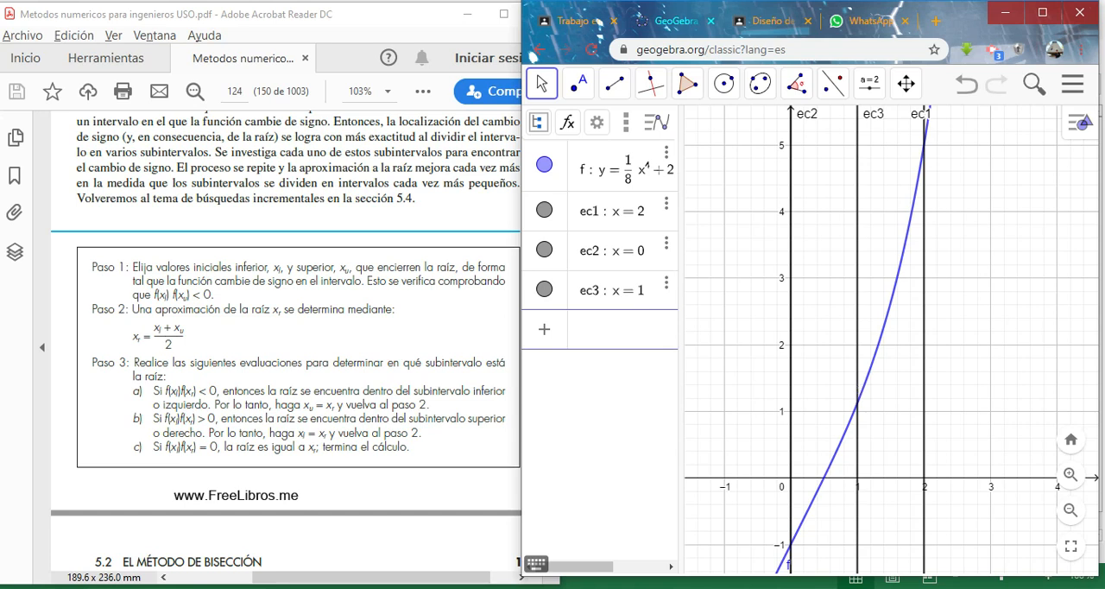
Switch back to Excel, enter the midpoint formula =(D16+E16)/2 in the xr cell I16 and reselect that cell.
key("alt+Tab")
left_click(473, 377)
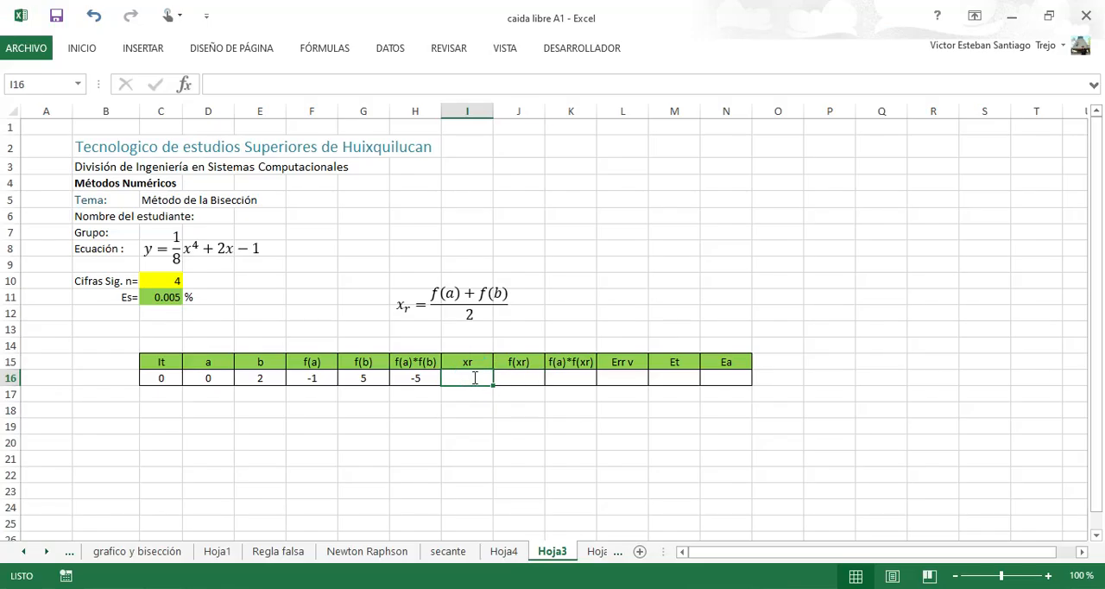
type("=")
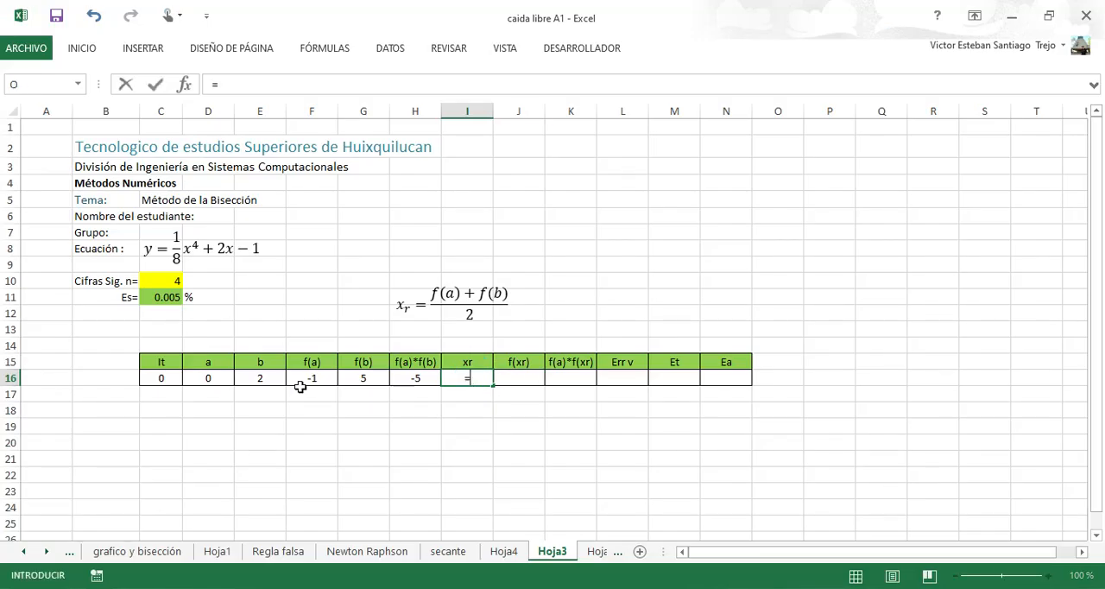
left_click(216, 377)
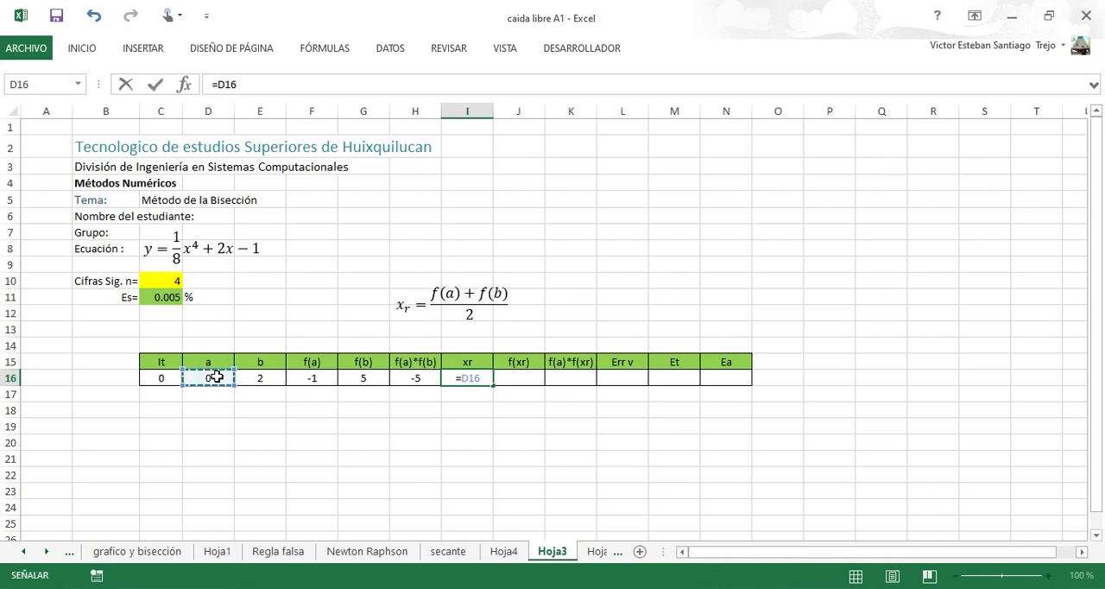
type("+")
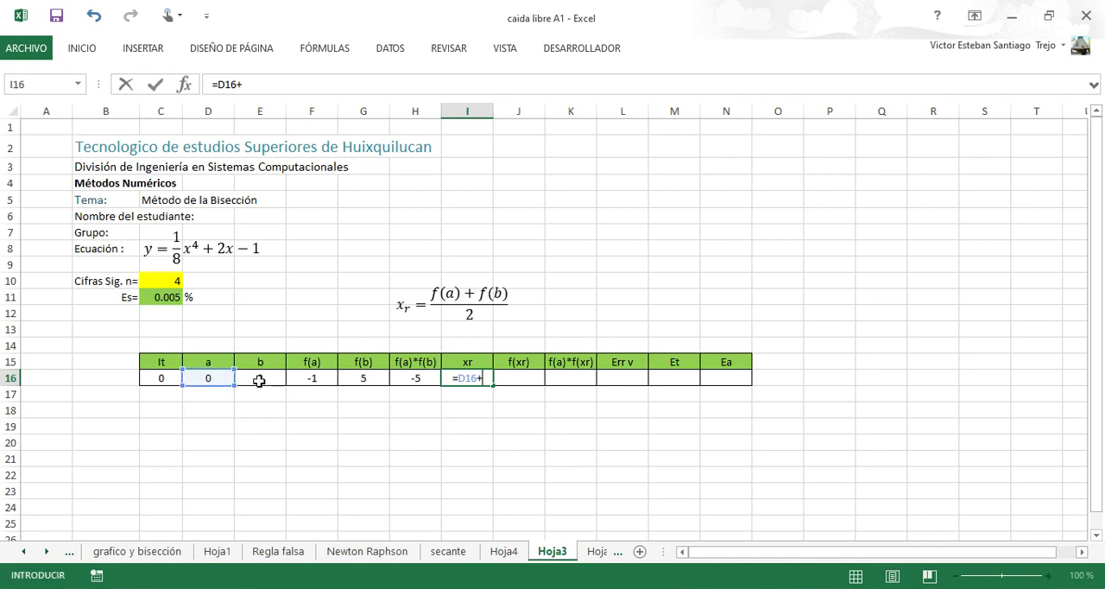
left_click(259, 380)
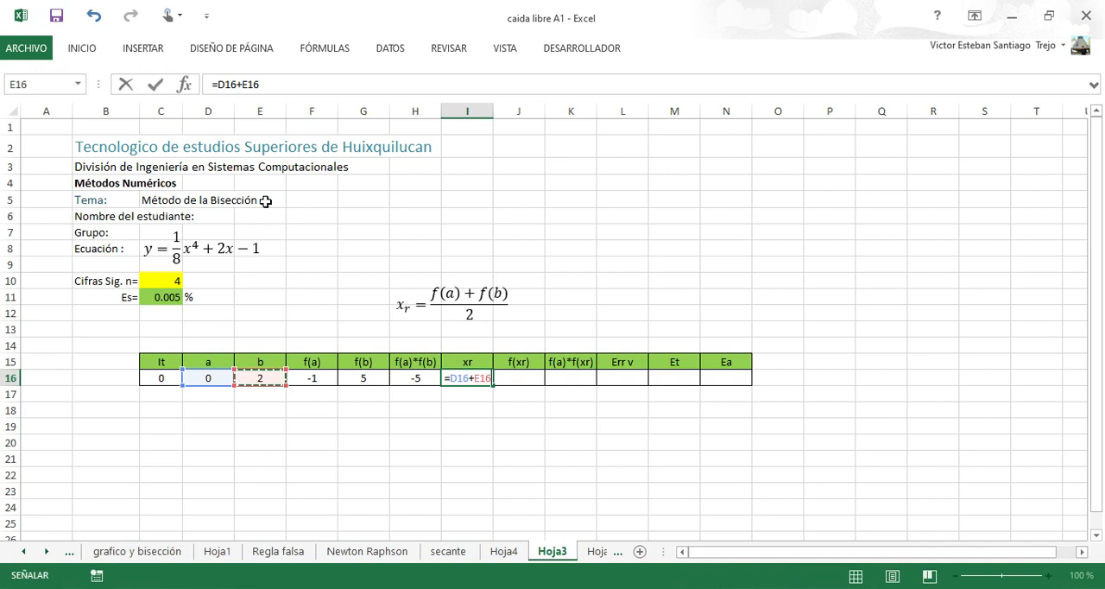
left_click(219, 84)
type("(")
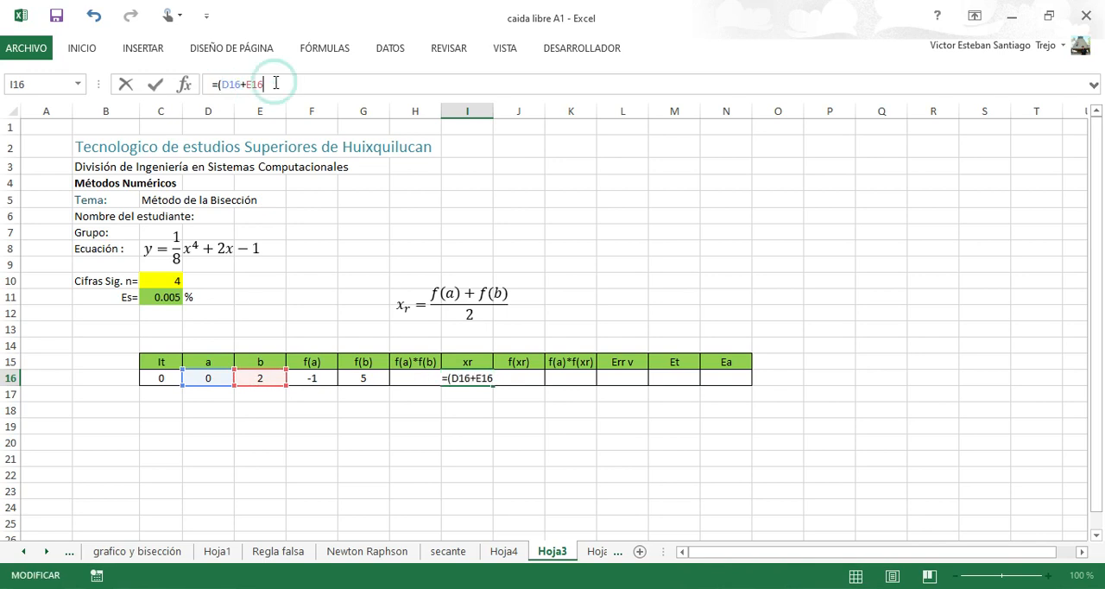
left_click(275, 83)
type(")/")
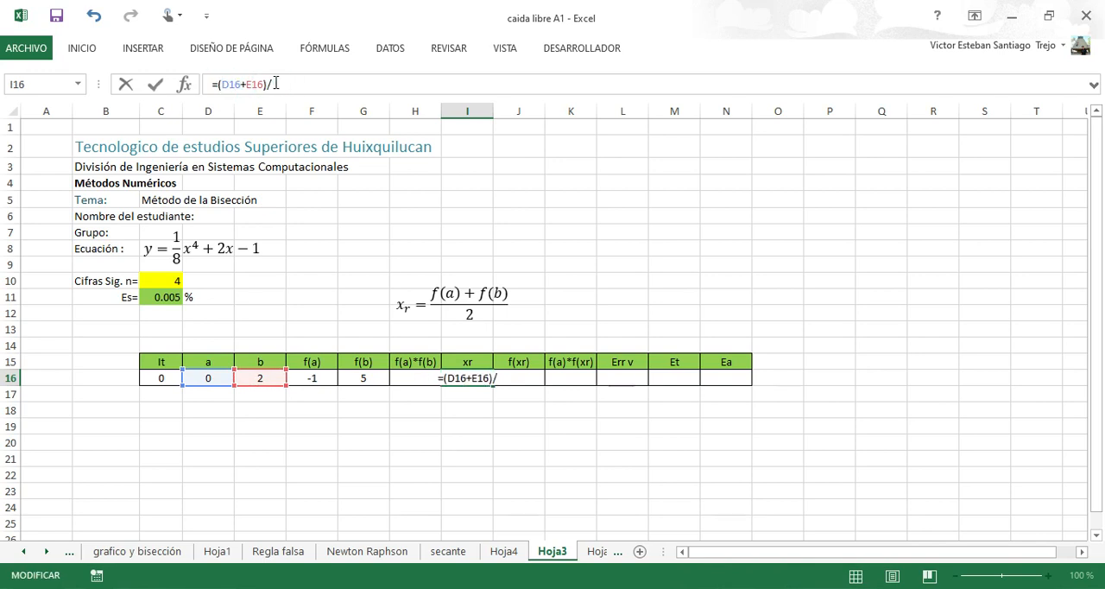
type("2")
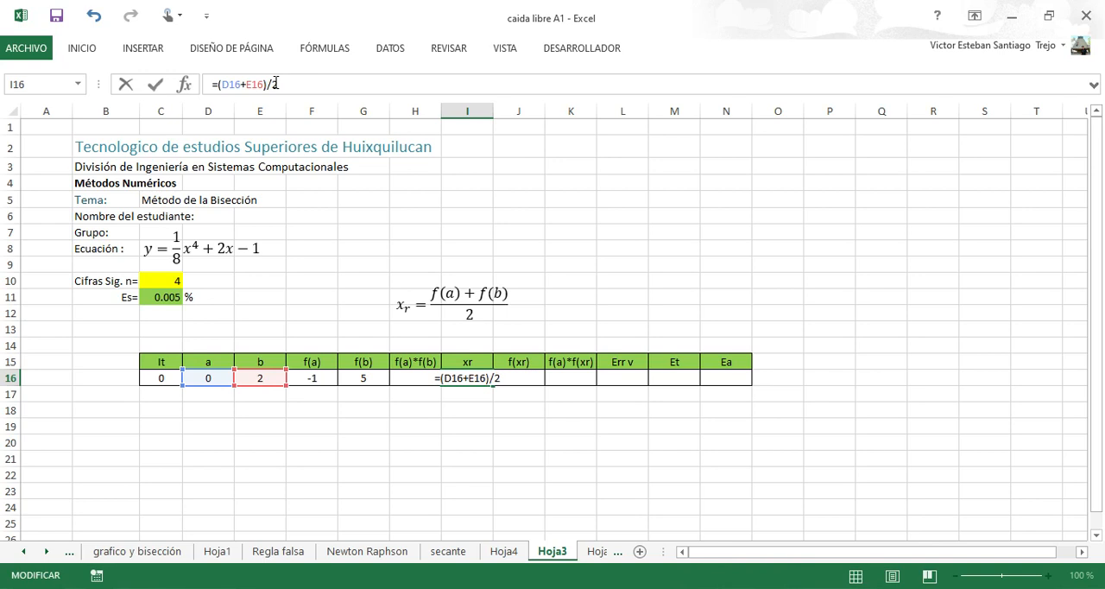
key("Return")
key("Up")
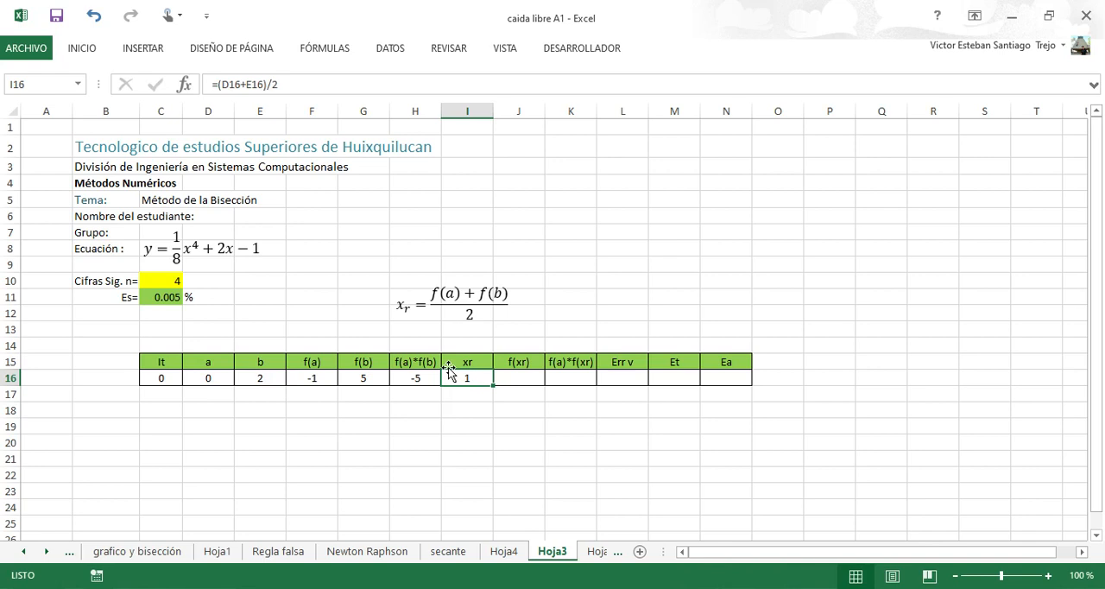
Copy the f(b) formula from G16 into the f(xr) cell J16 and redirect its references to xr in I16.
left_click(368, 378)
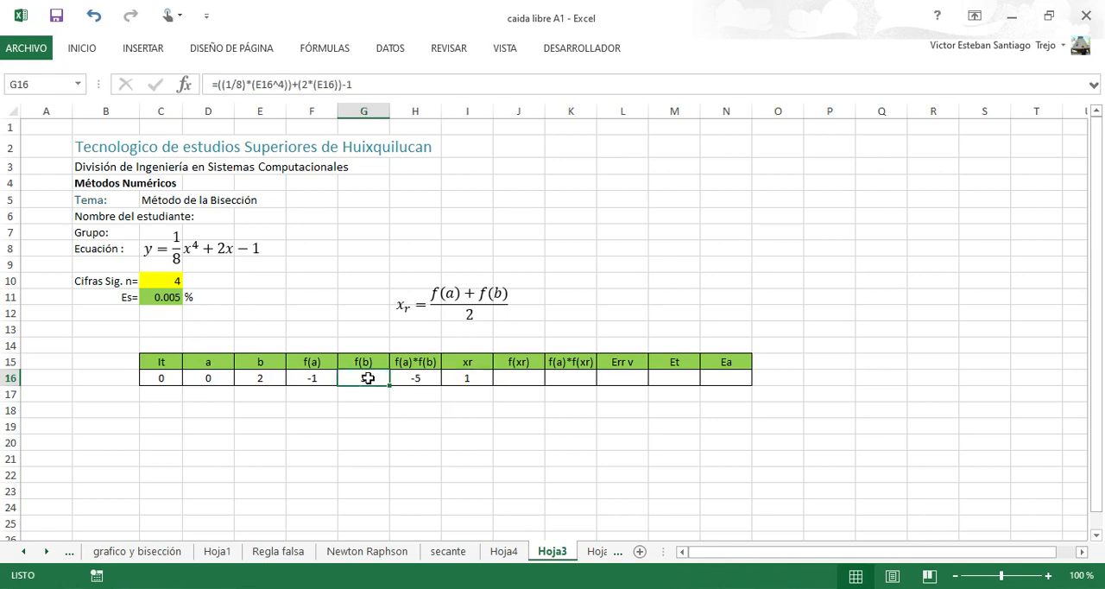
key("ctrl+c")
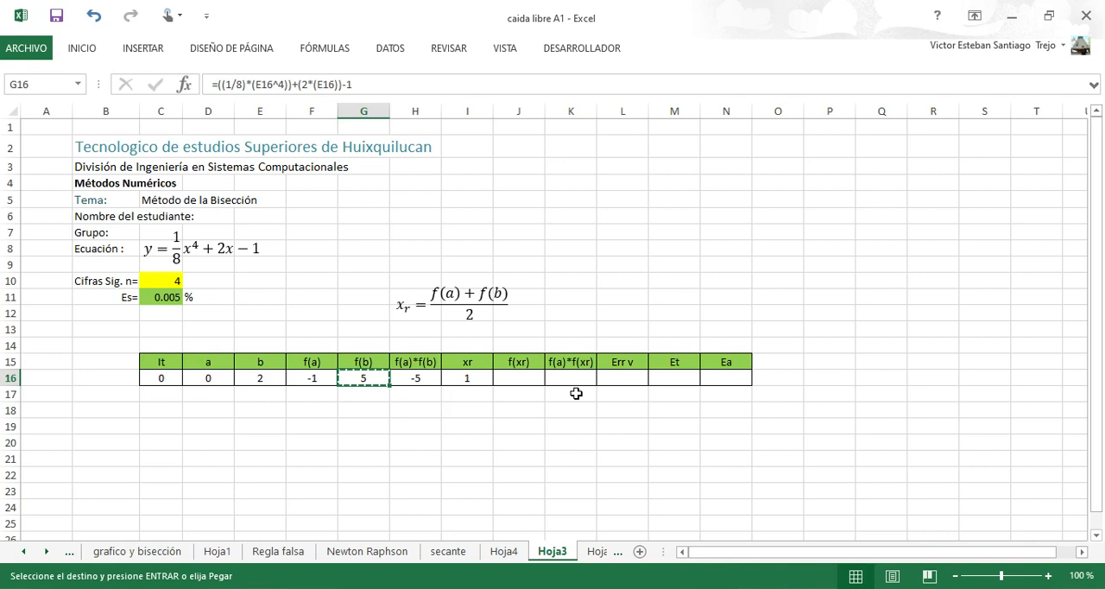
left_click(520, 374)
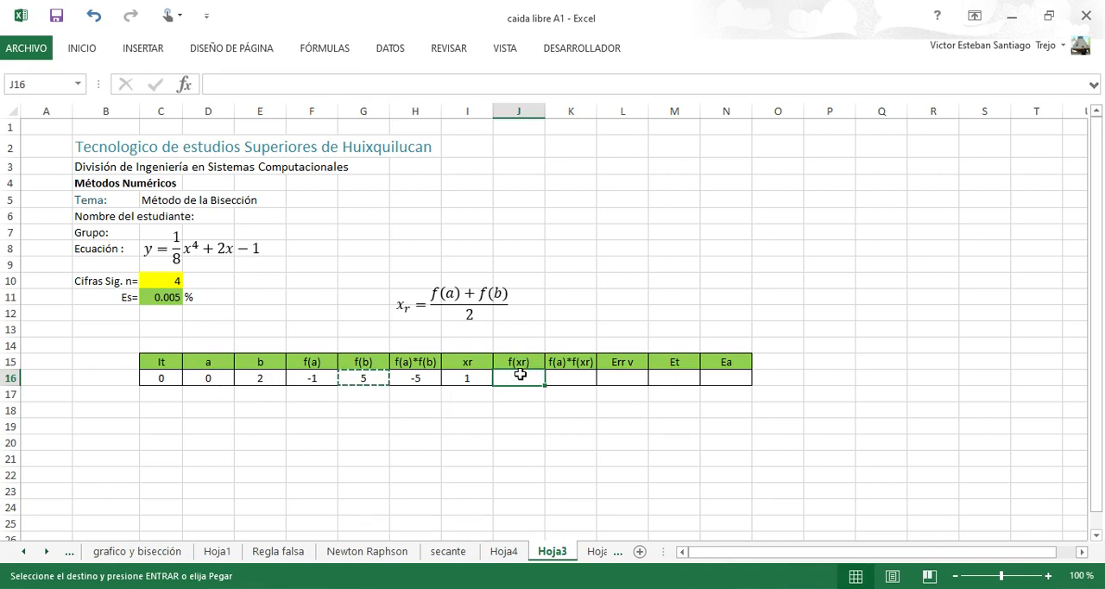
key("Return")
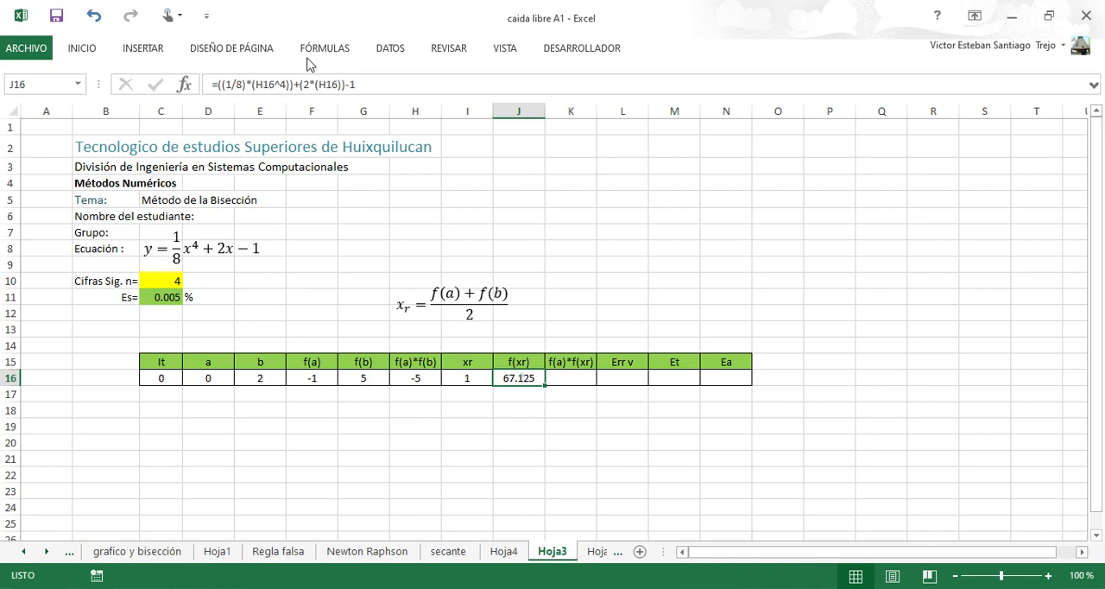
key("F2")
left_click_drag(439, 375, 464, 378)
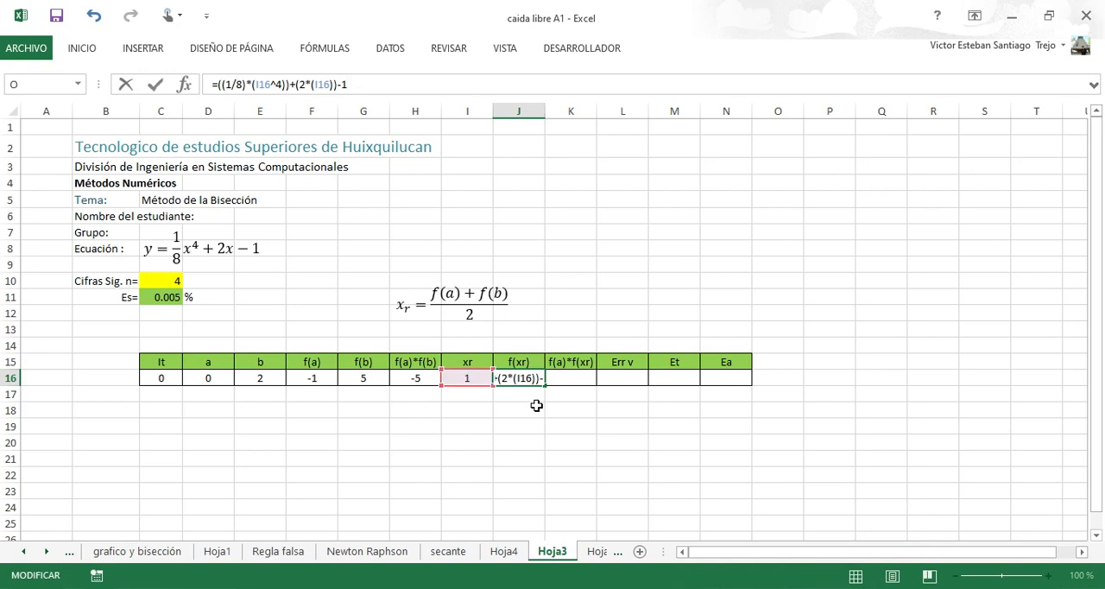
key("ctrl+Return")
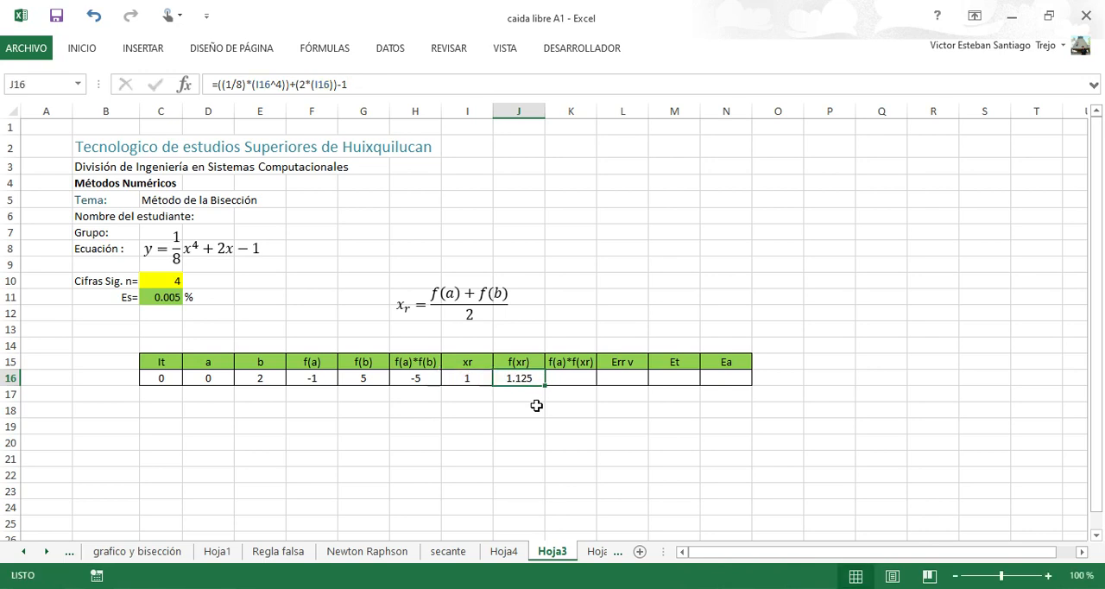
Inspect xr in I16 and f(xr) in J16, and compare them with the line x = 1 on the GeoGebra graph.
left_click(468, 378)
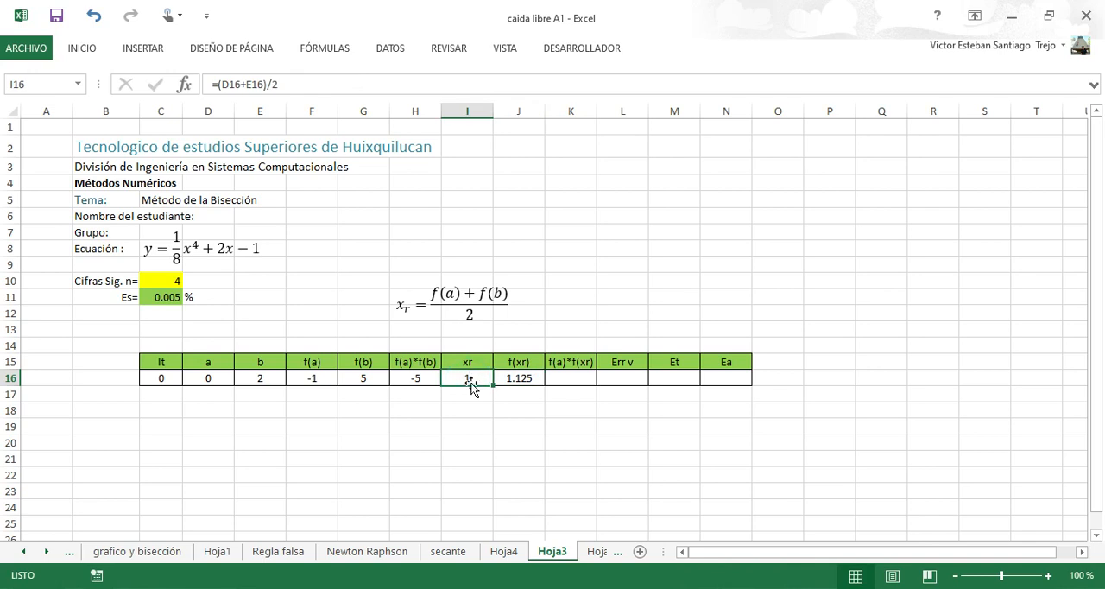
left_click(533, 377)
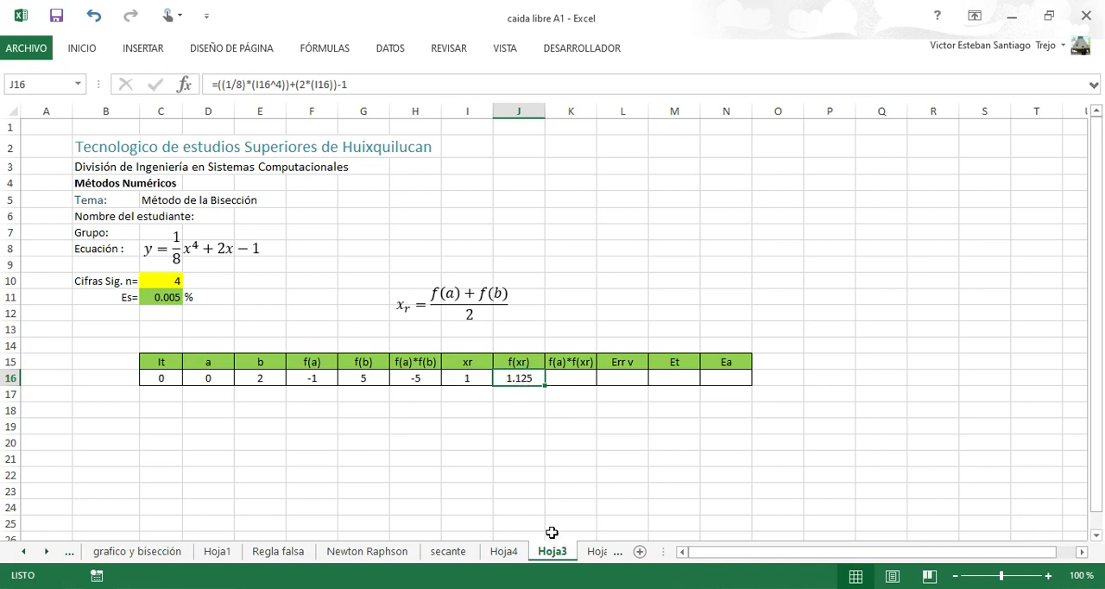
key("alt+Tab")
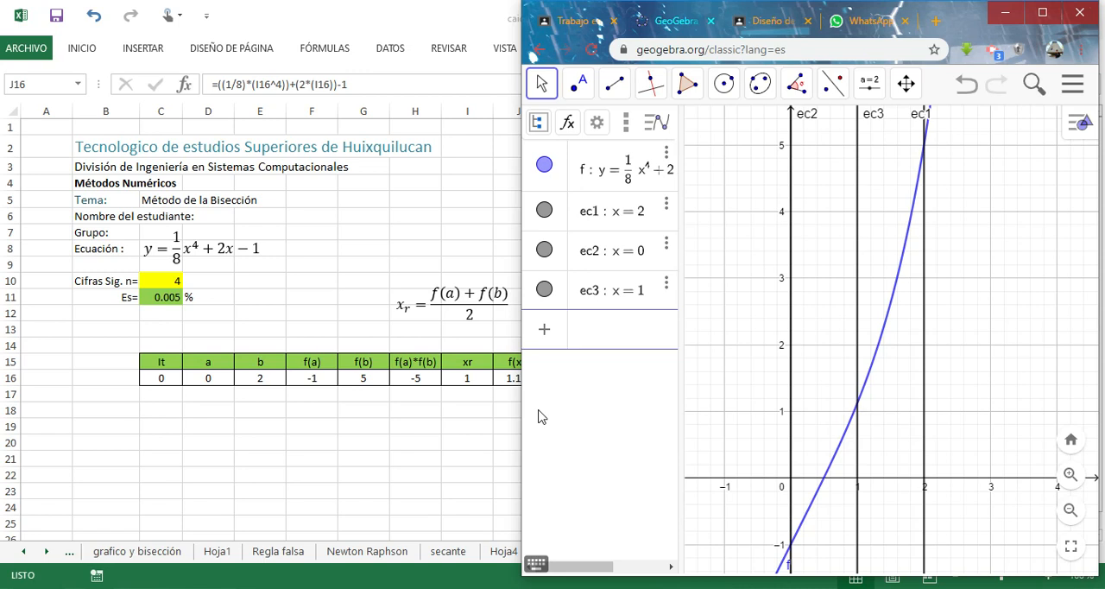
left_click(520, 384)
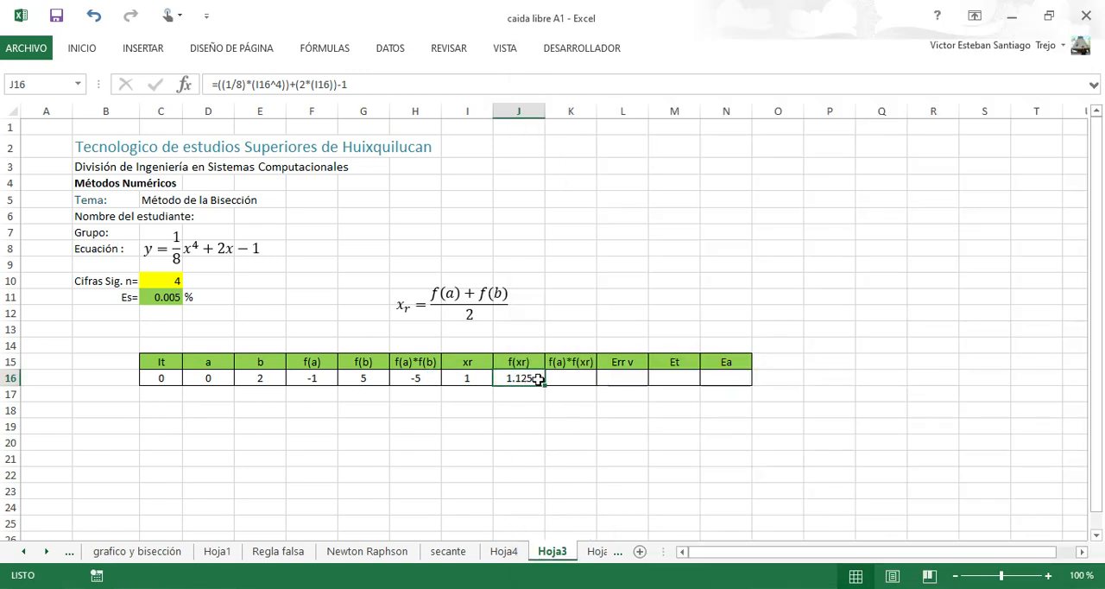
Change the K15 column header to f(b)*f(xr).
left_click(565, 377)
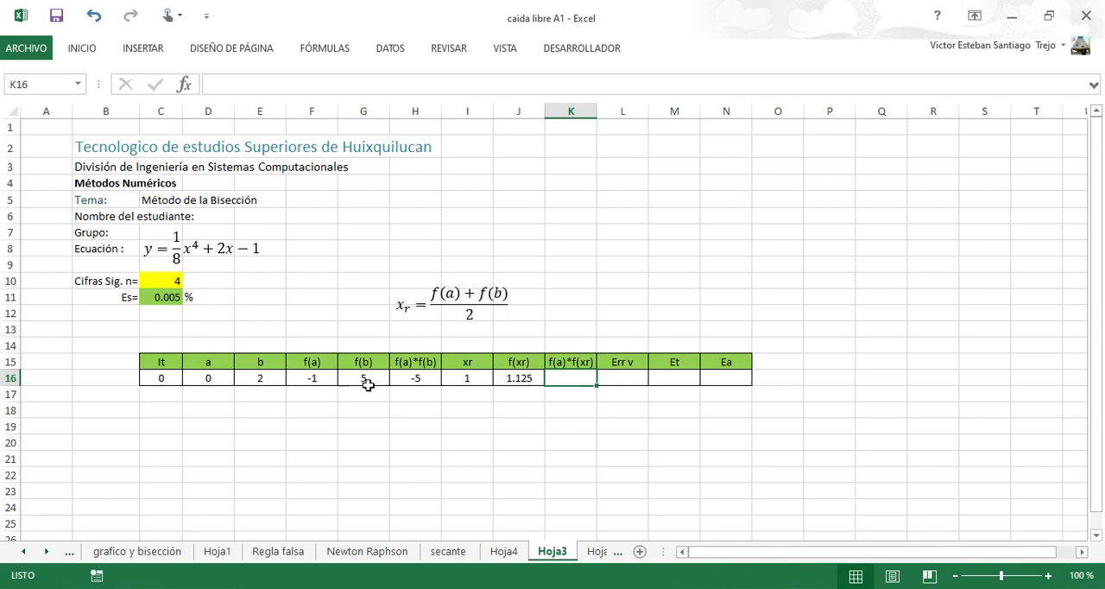
left_click(561, 364)
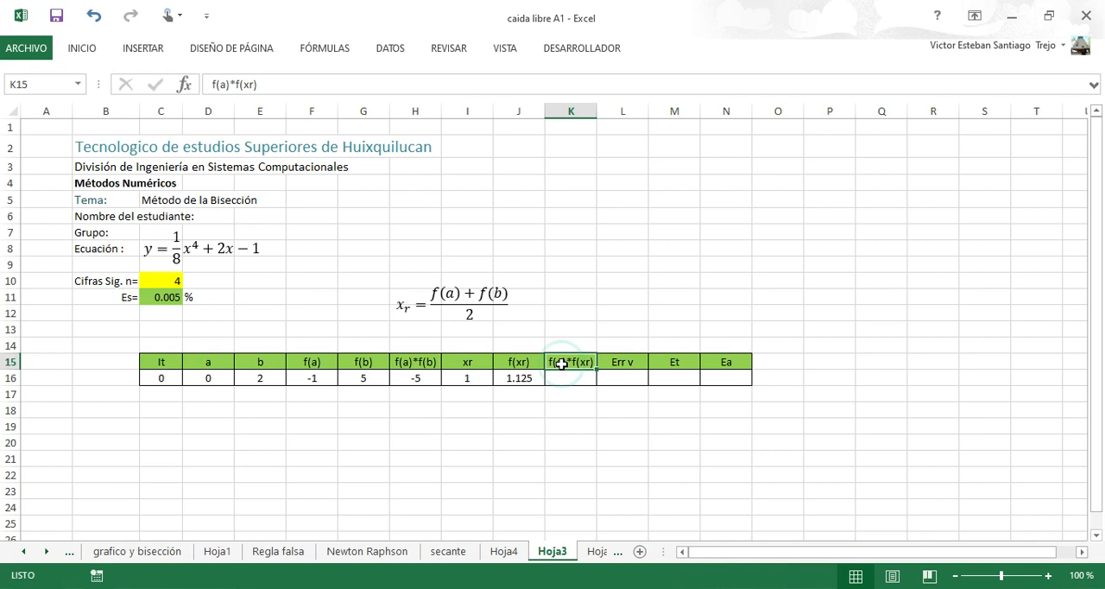
left_click(224, 90)
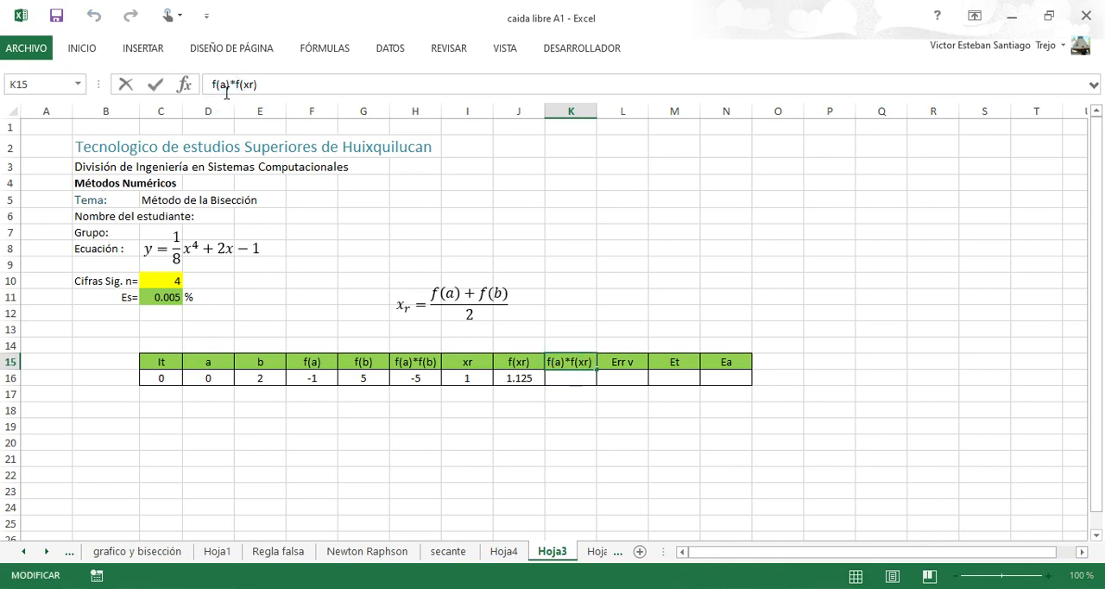
key("BackSpace")
type("b")
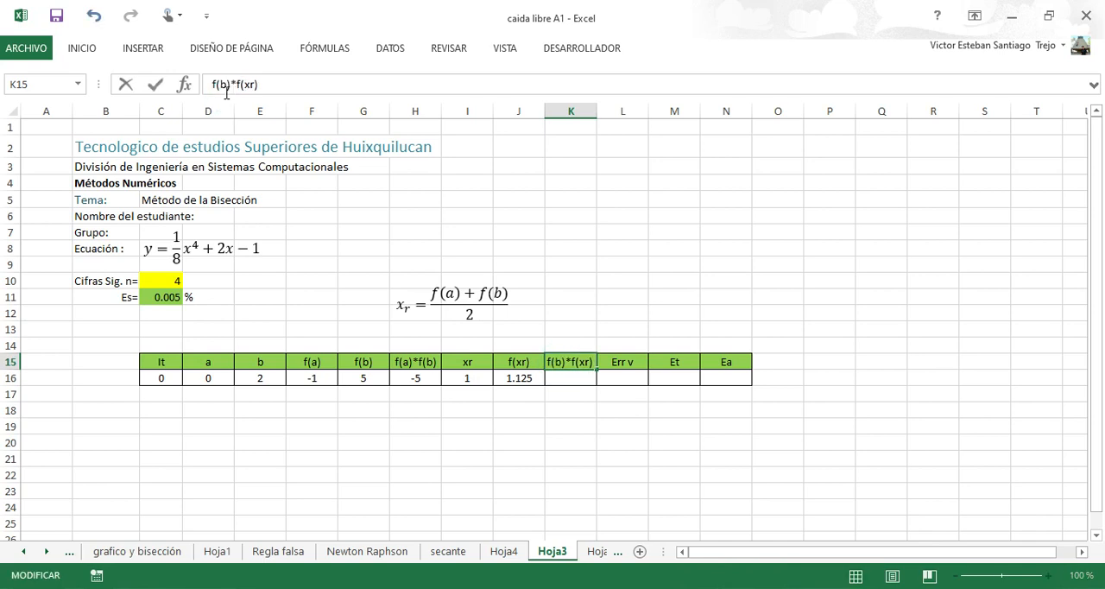
key("Return")
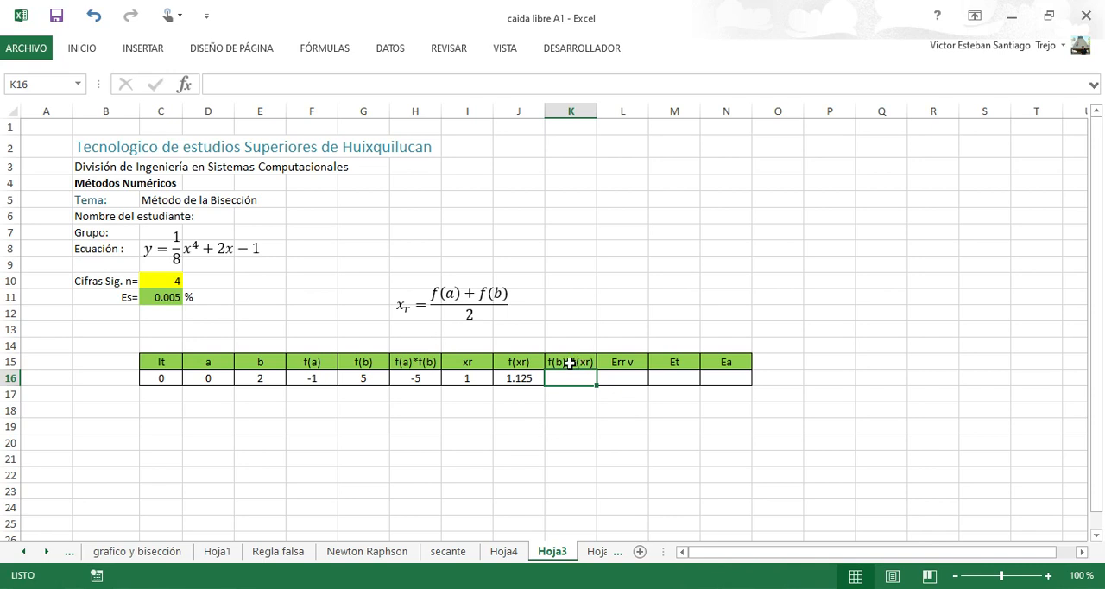
Insert a new equation object on the sheet and begin it with f(x1).
left_click(416, 200)
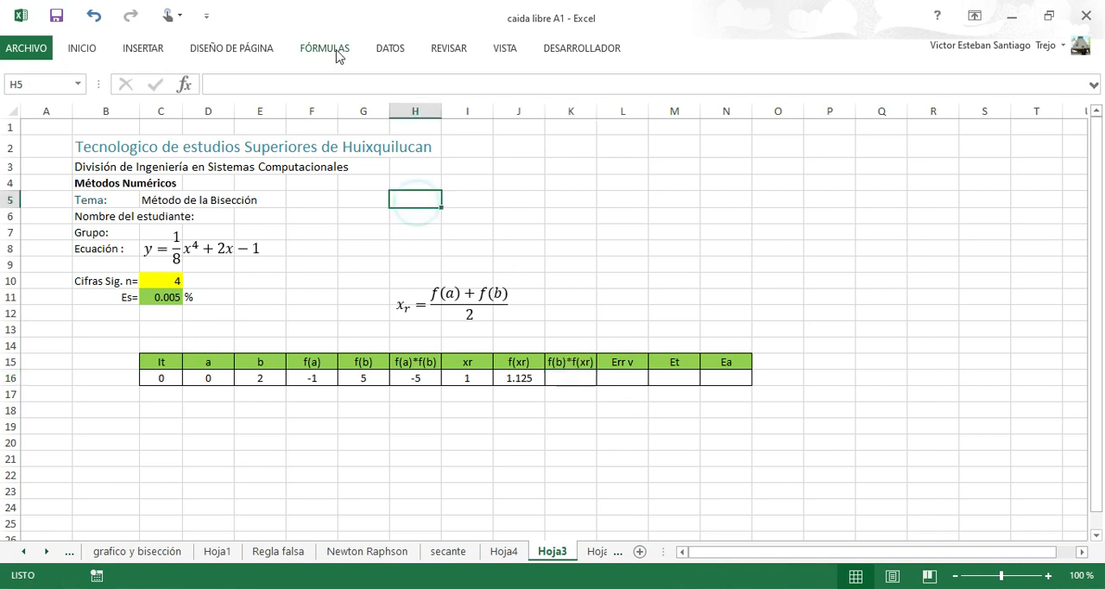
left_click(83, 50)
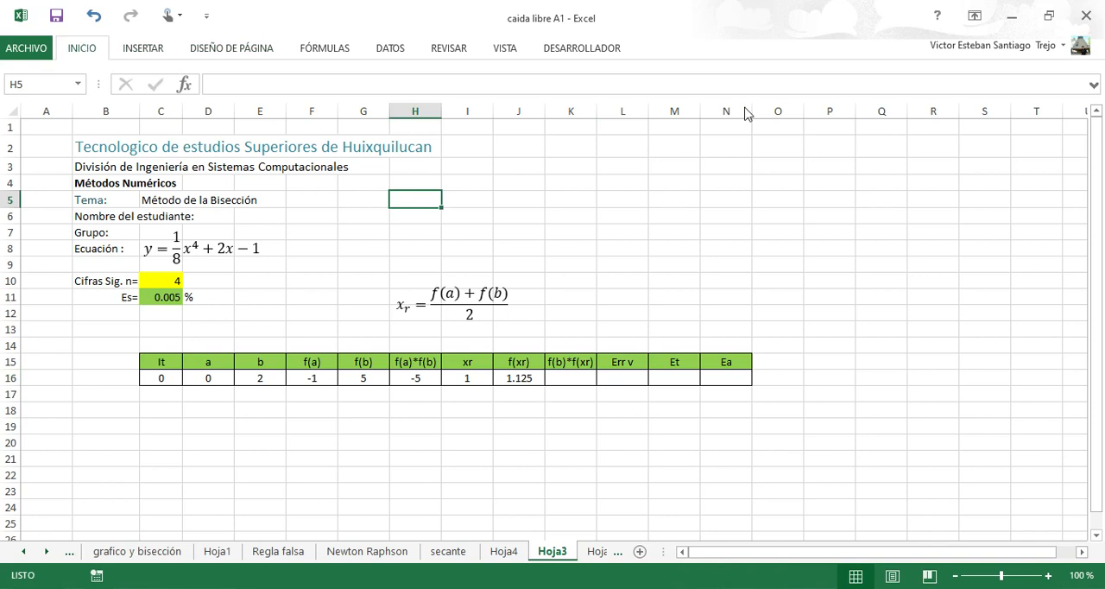
left_click(138, 51)
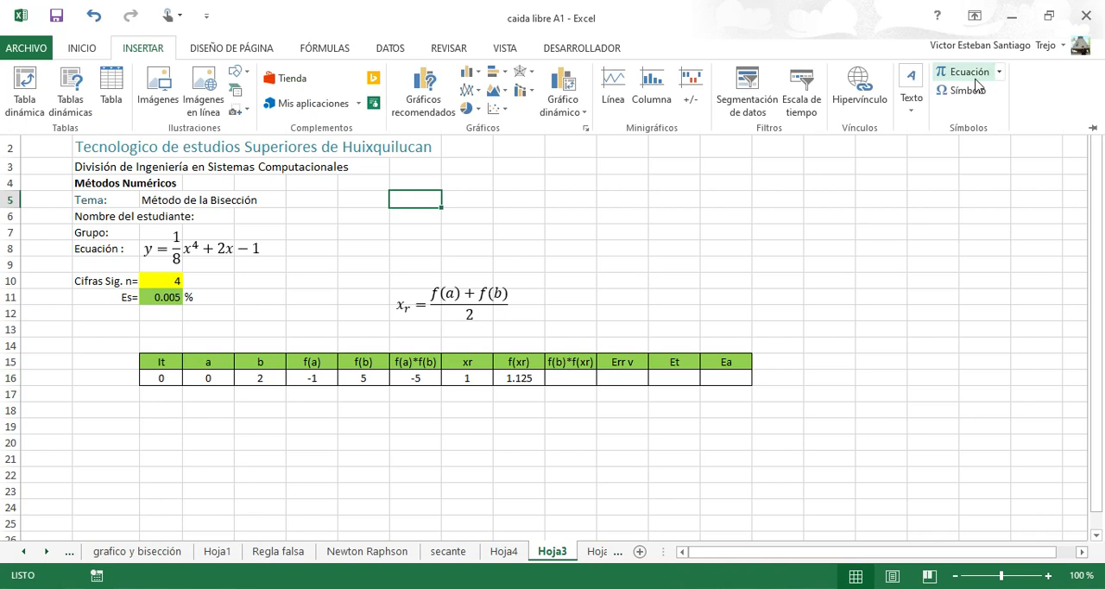
left_click(970, 74)
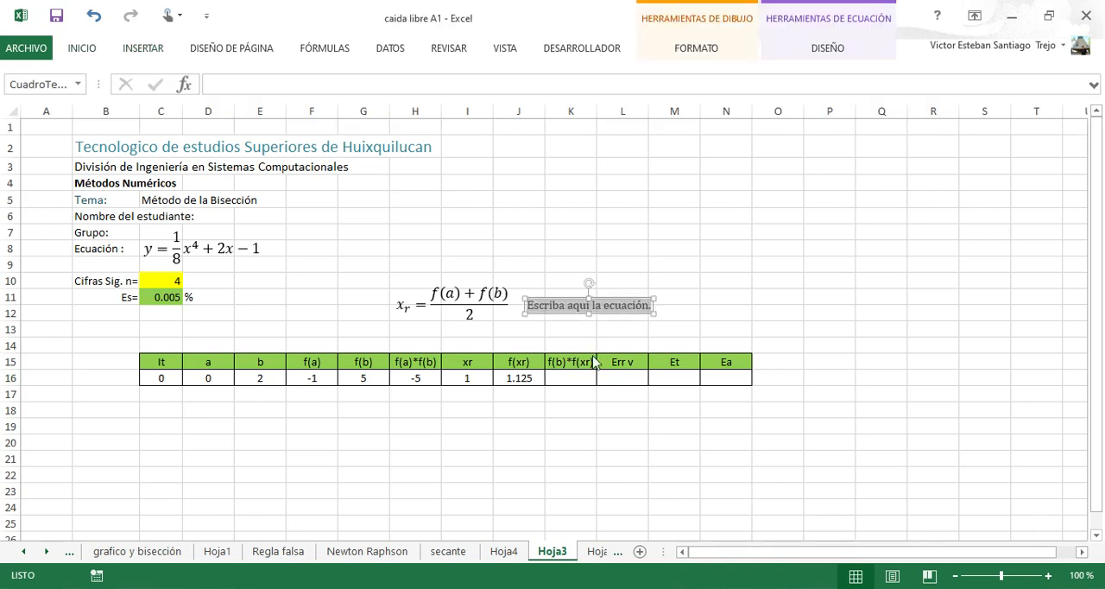
key("Escape")
type("f")
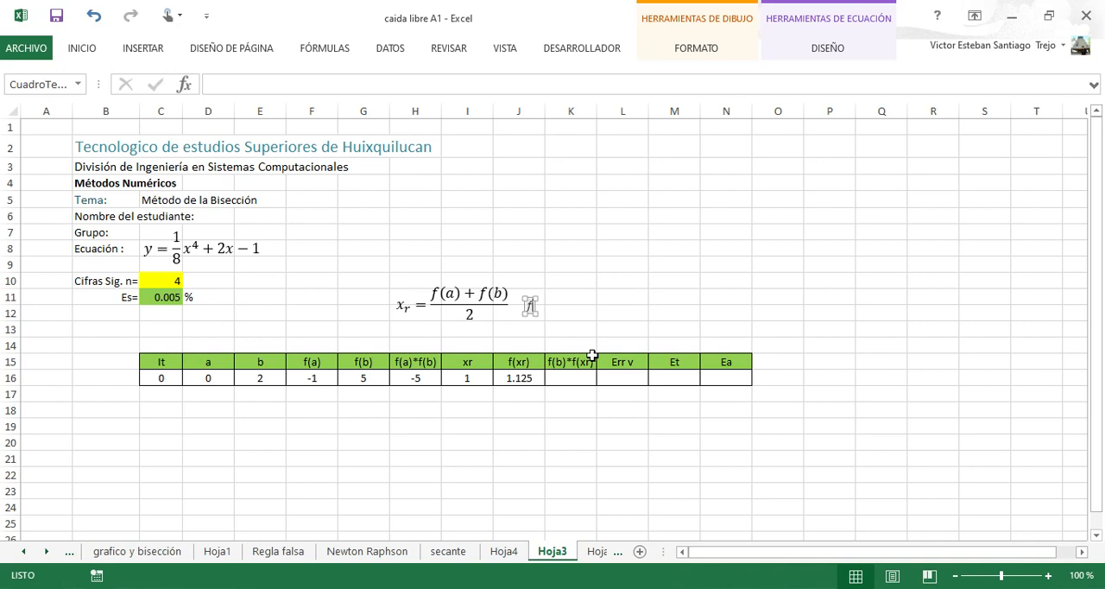
type("(x1)")
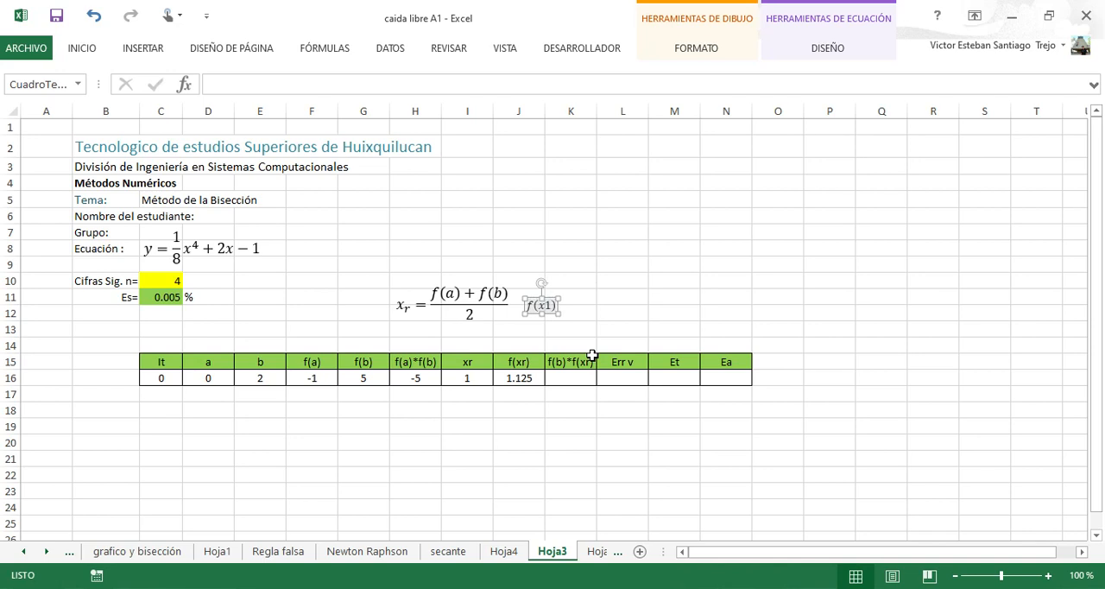
type("x(")
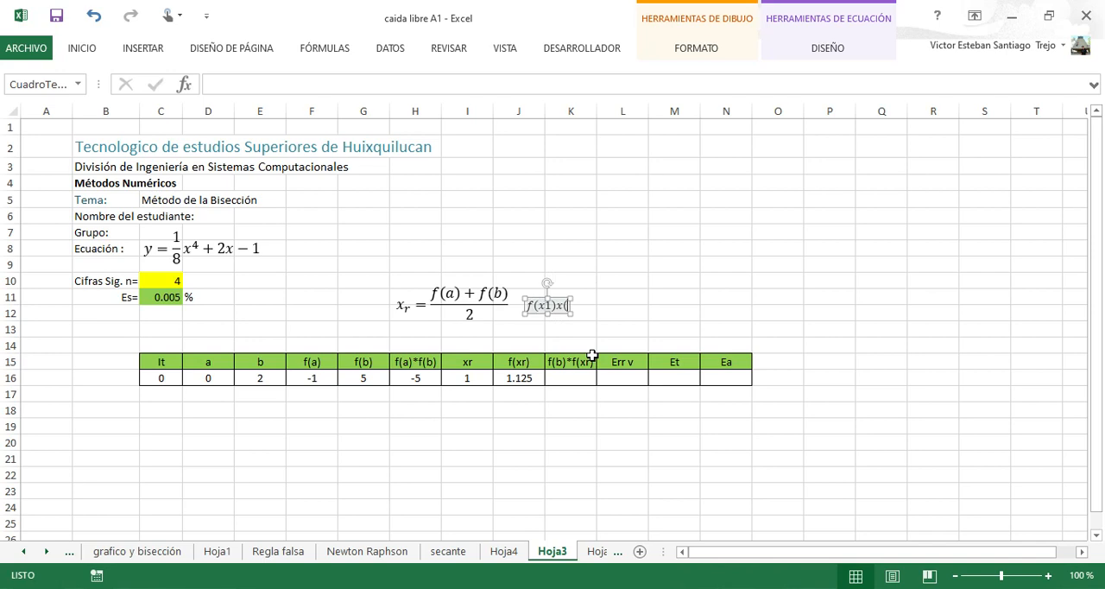
Complete the equation as f(x1) * f(x2) < 0 and move it below the xr formula, just above the table.
key("BackSpace")
key("BackSpace")
type("* f(")
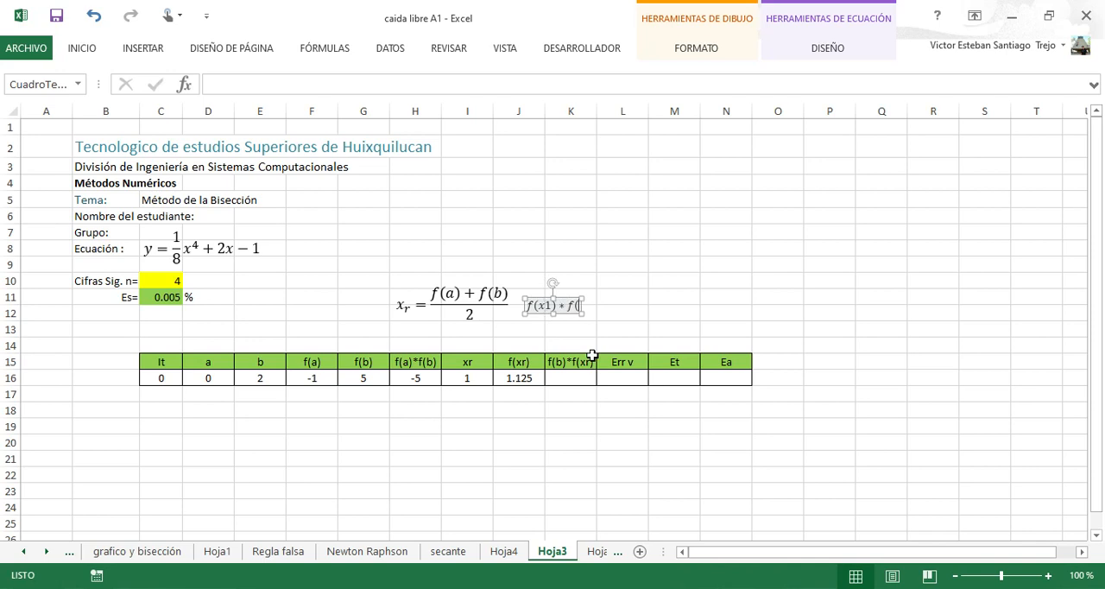
type("x2) ")
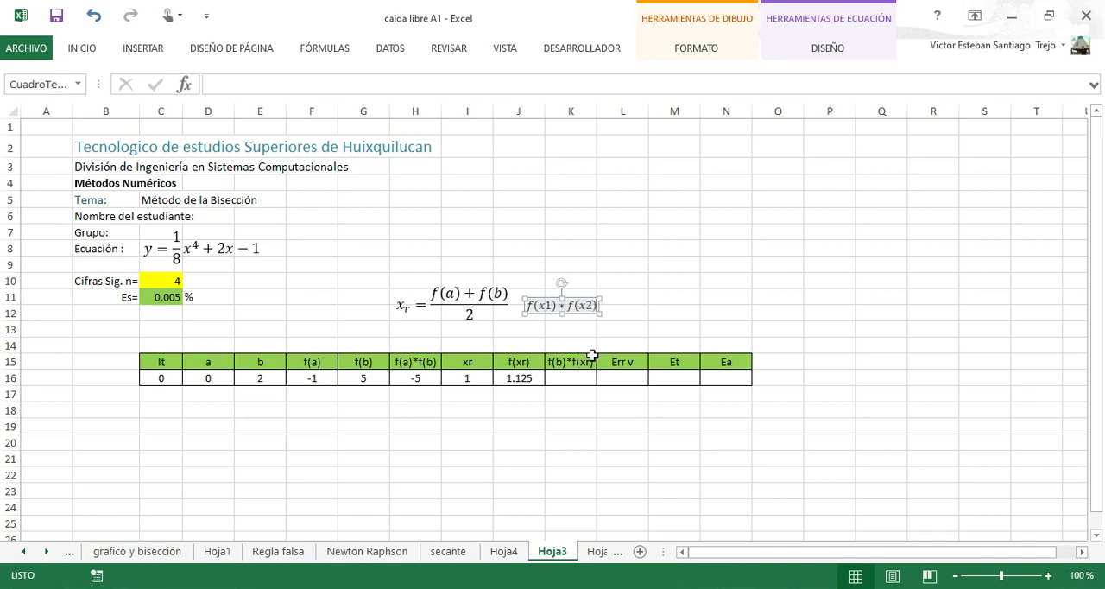
type("<")
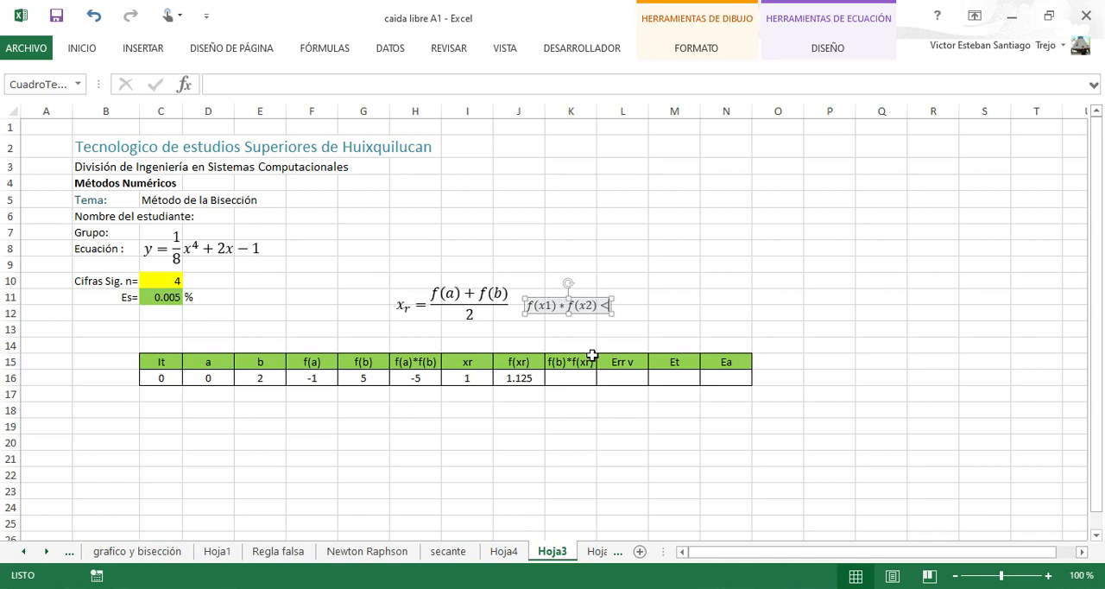
key("BackSpace")
type("< 0")
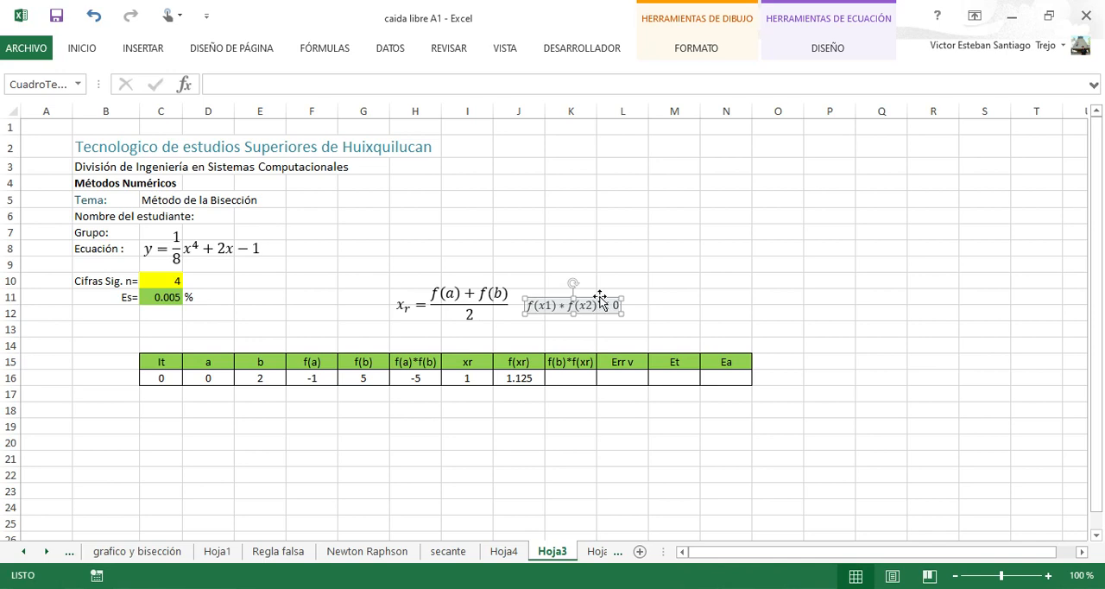
left_click_drag(604, 291, 610, 270)
left_click_drag(591, 313, 547, 328)
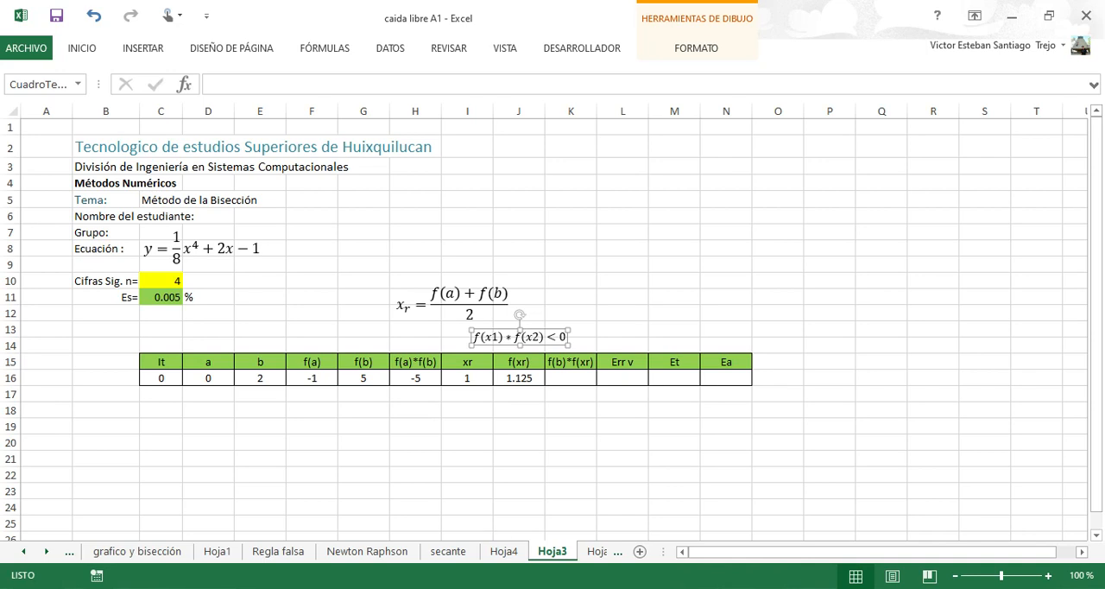
Check Paso 3 of the bisection method in the PDF textbook, return to Excel and set the K15 header to f(a)*f(xr).
key("alt+Tab")
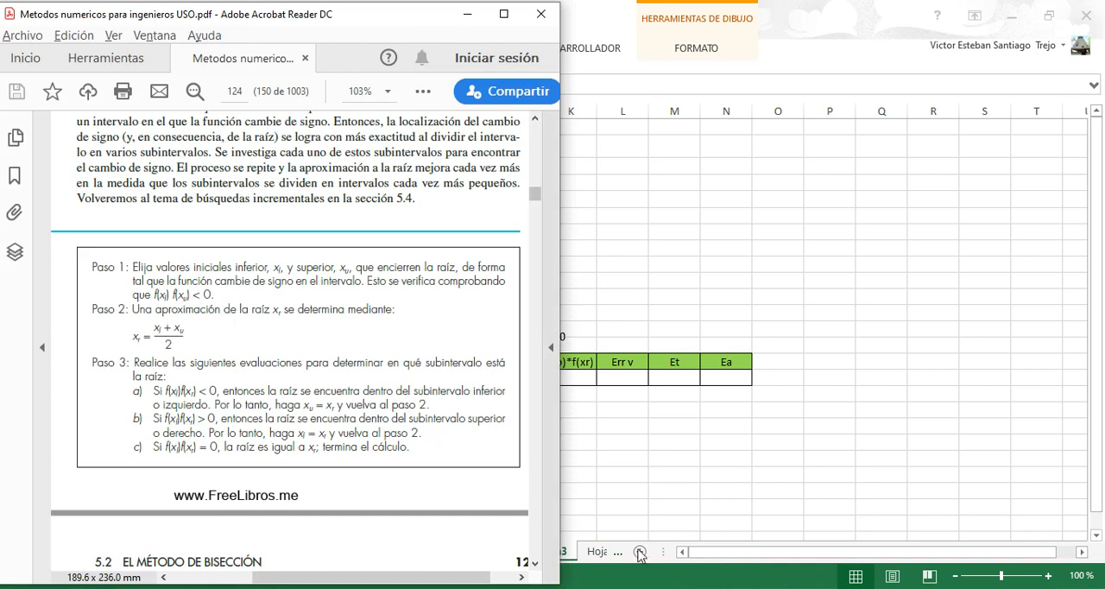
left_click(648, 488)
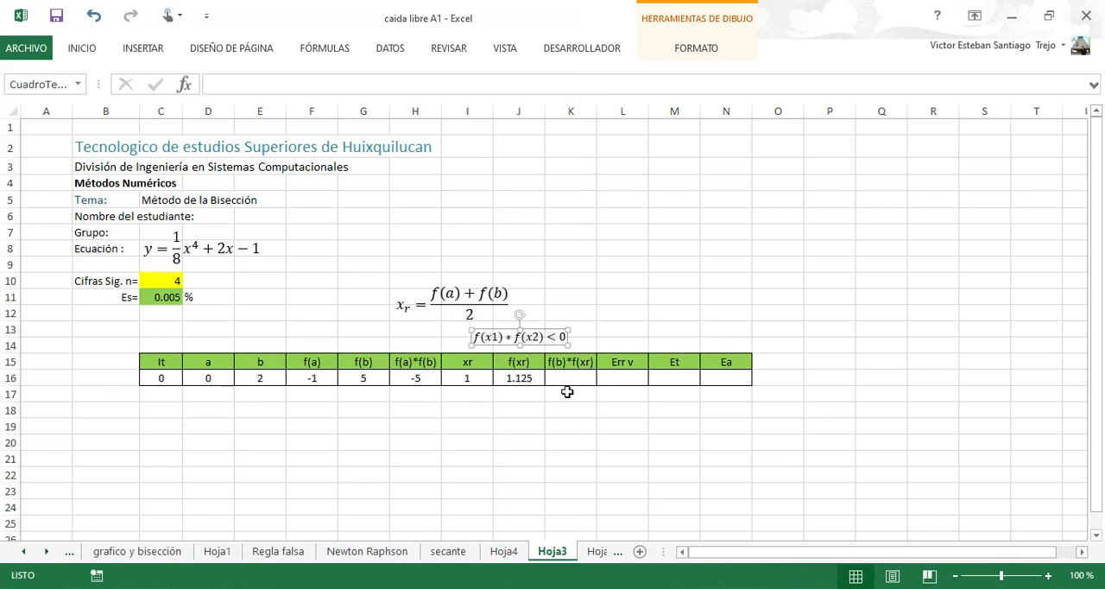
left_click(567, 363)
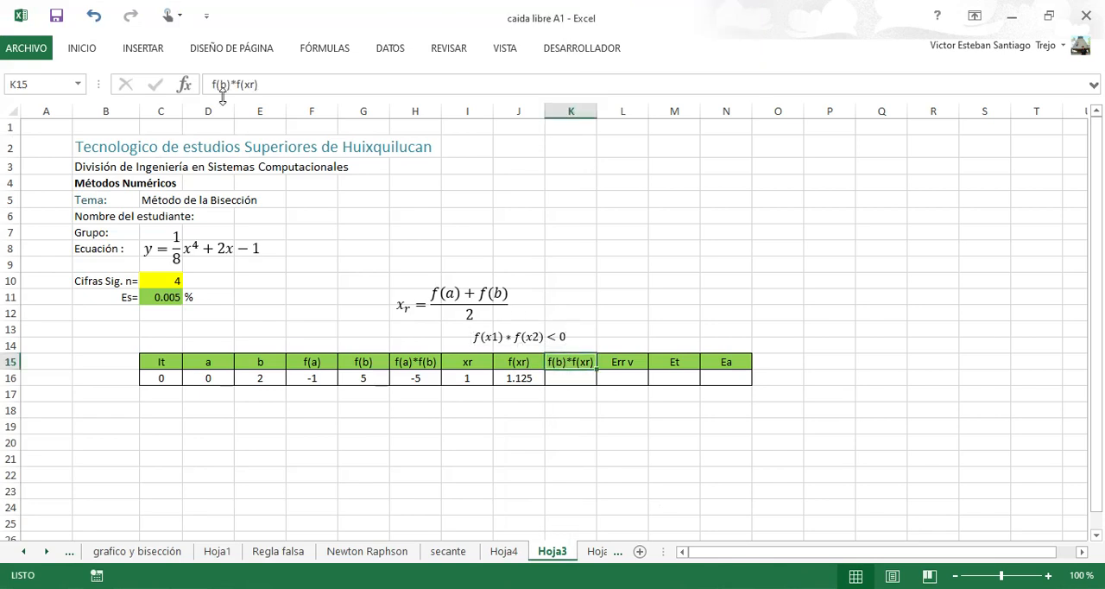
left_click(225, 85)
key("BackSpace")
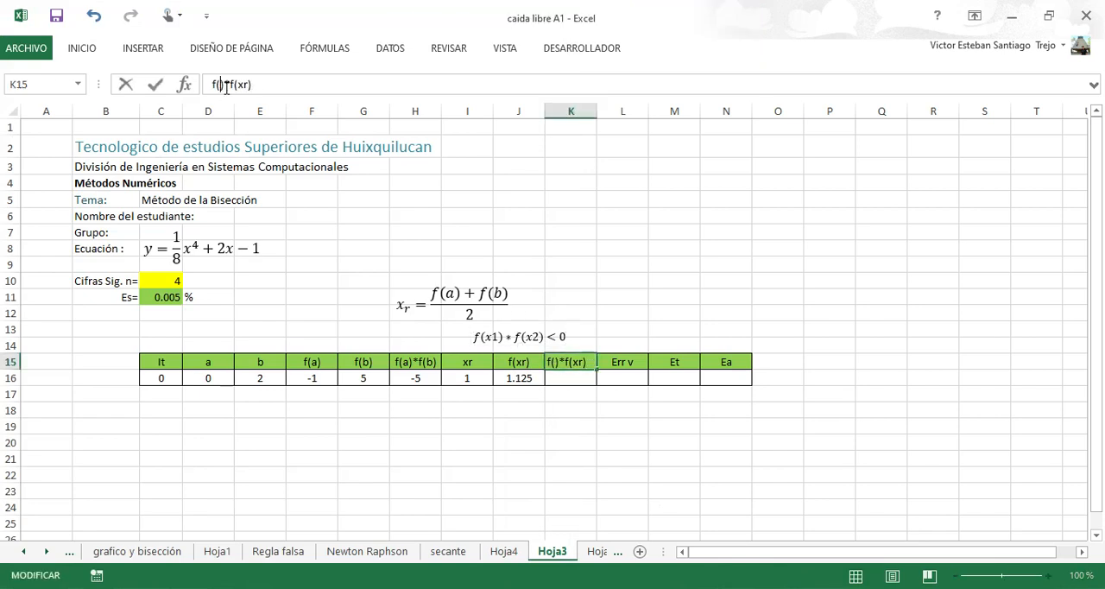
type("a")
key("Return")
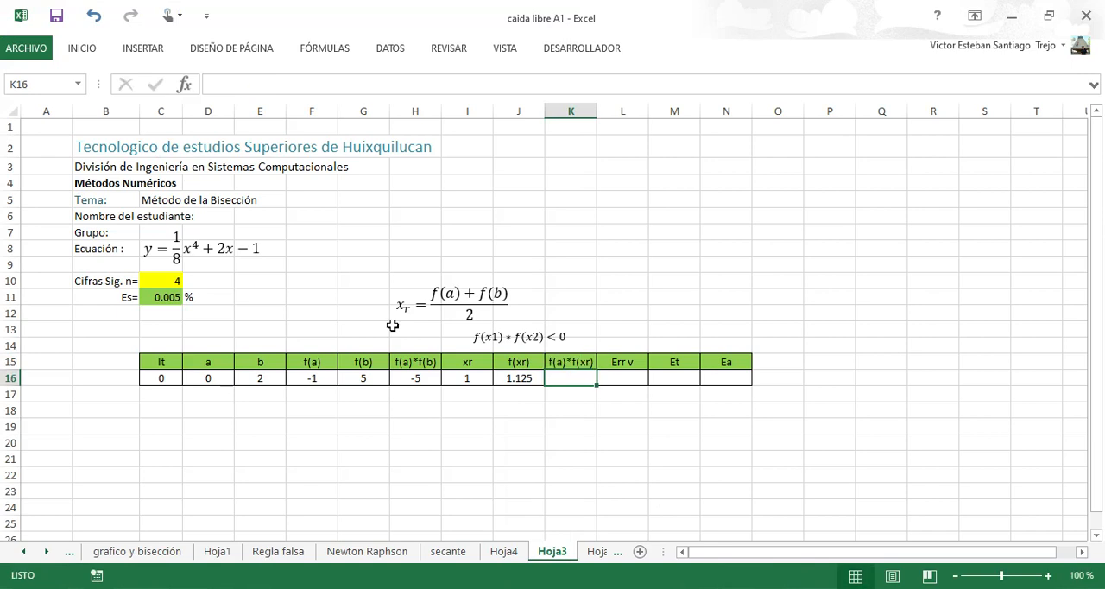
Enter =F16*J16 in the f(a)*f(xr) cell K16 and check on the GeoGebra graph which subinterval contains the root.
type("=")
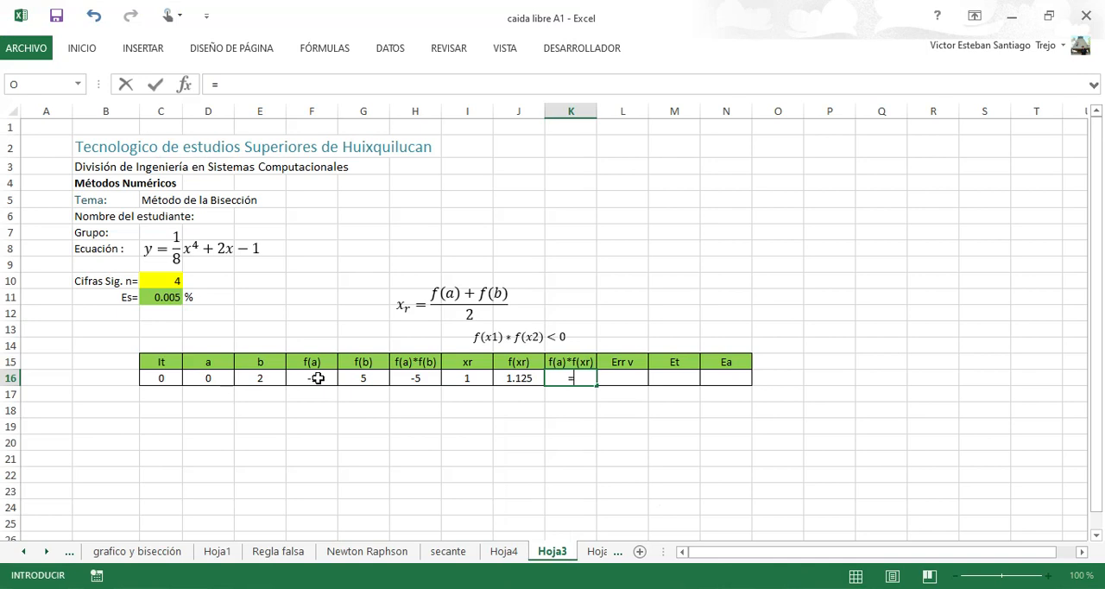
left_click(317, 378)
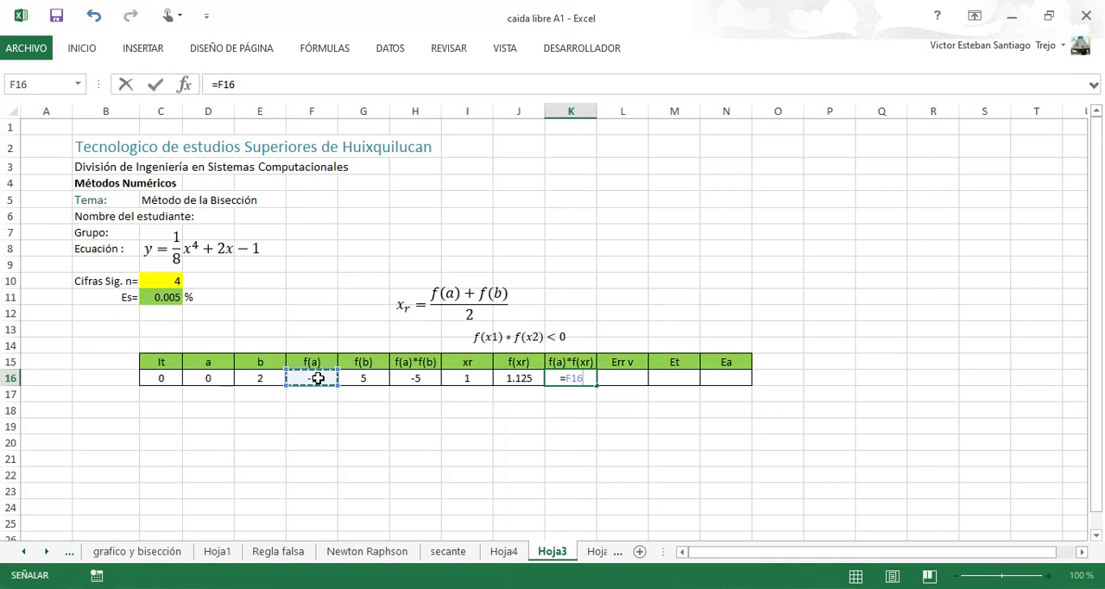
type("*")
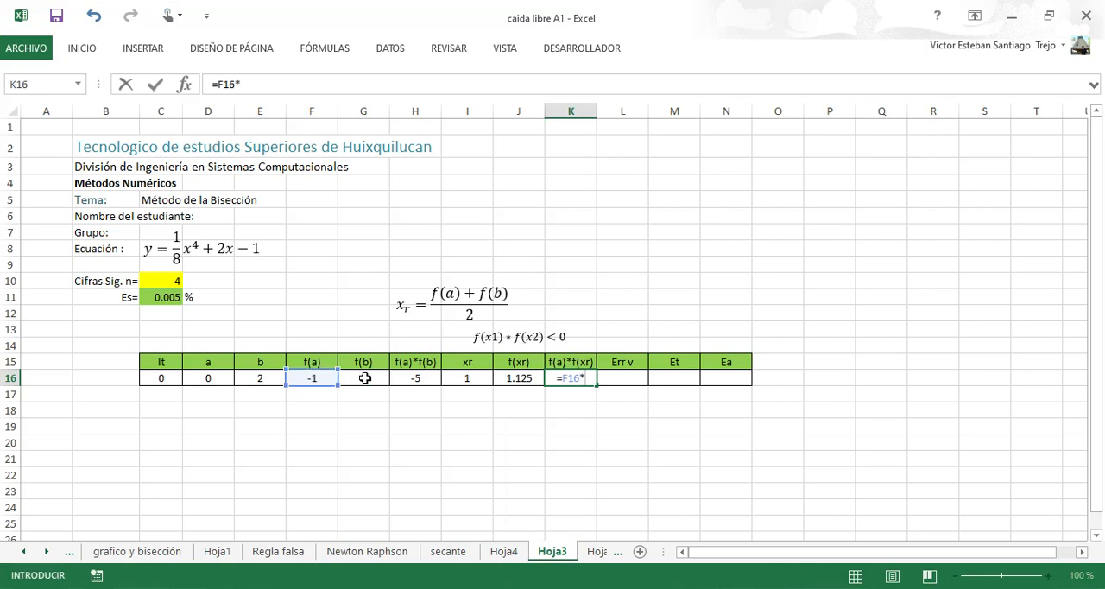
left_click(513, 379)
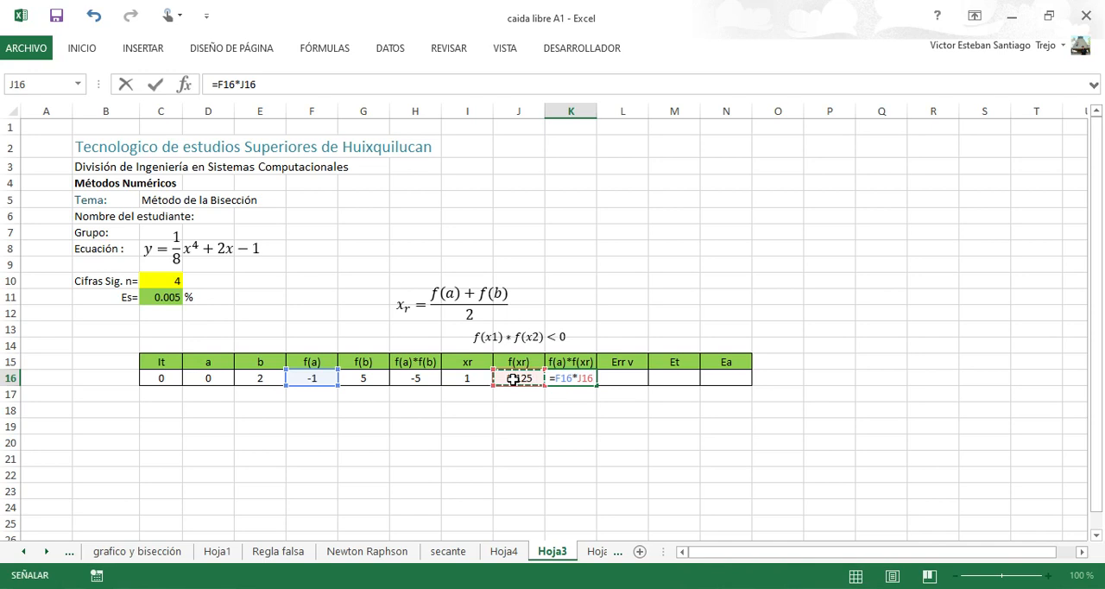
key("Return")
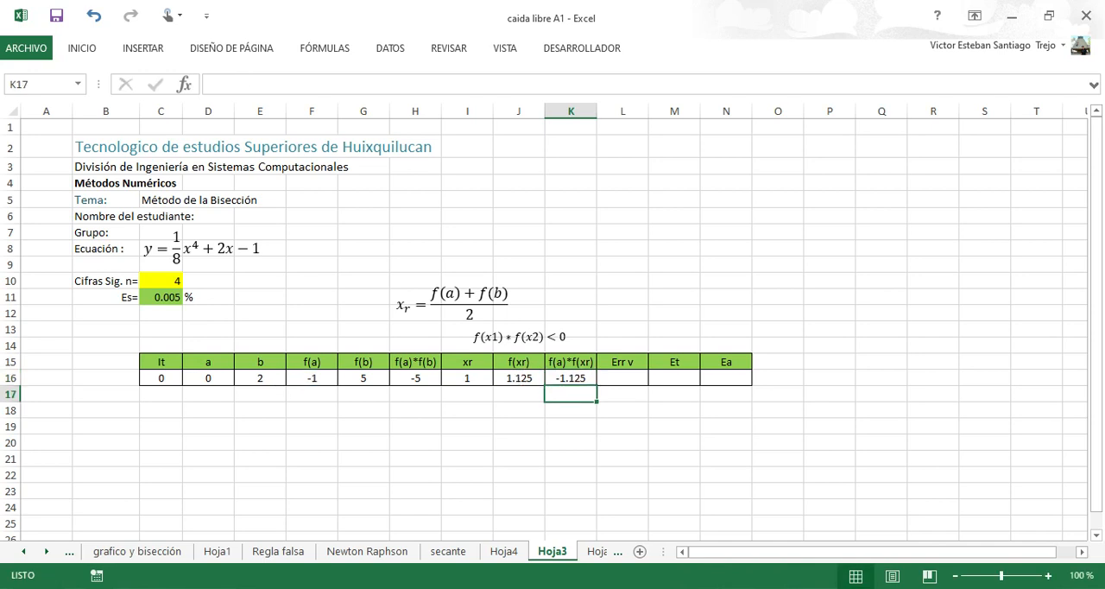
key("alt+Tab")
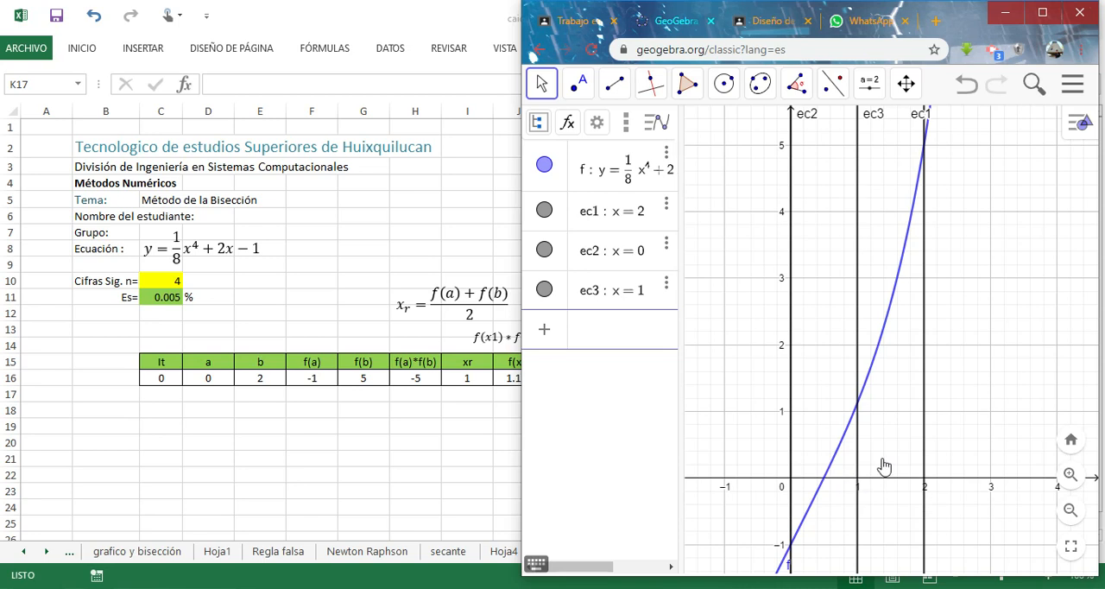
left_click(518, 404)
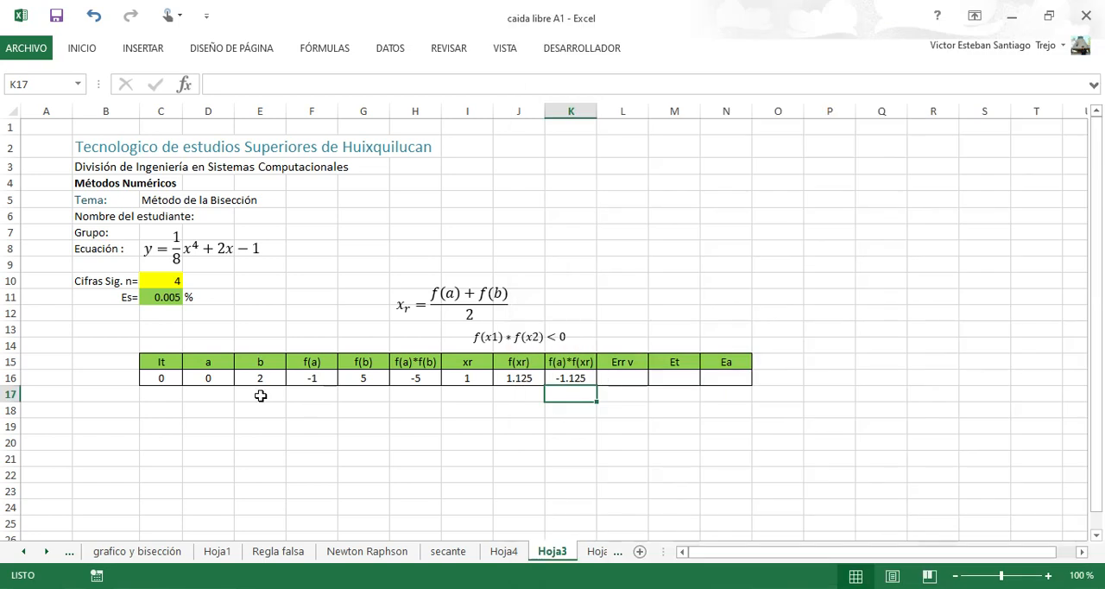
Enter =J16 as the next b value in E17 and select the Err v cell L16.
left_click(300, 396)
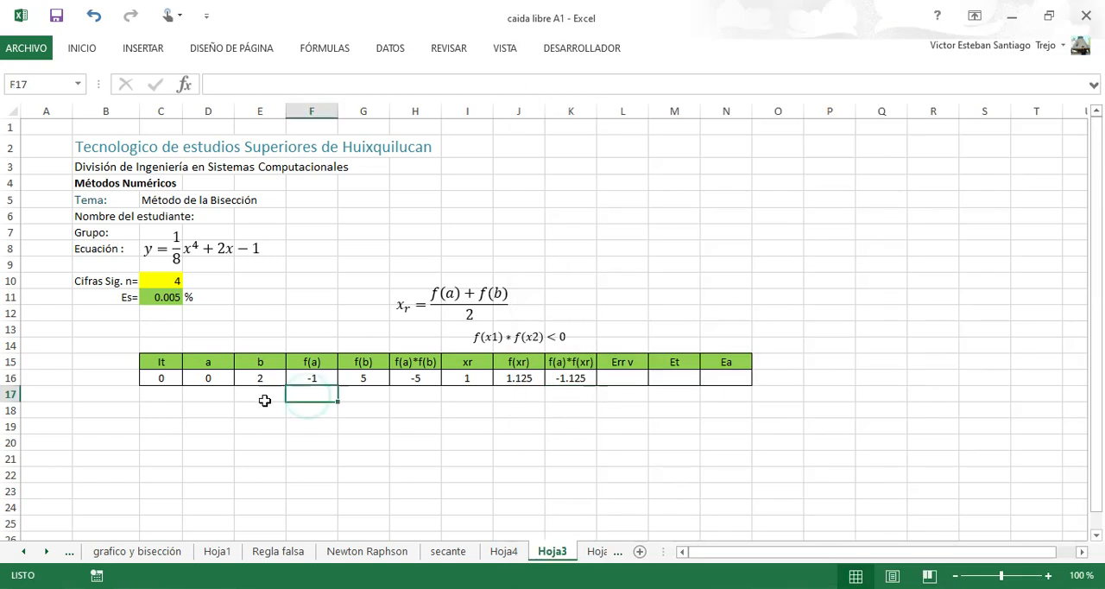
left_click(264, 401)
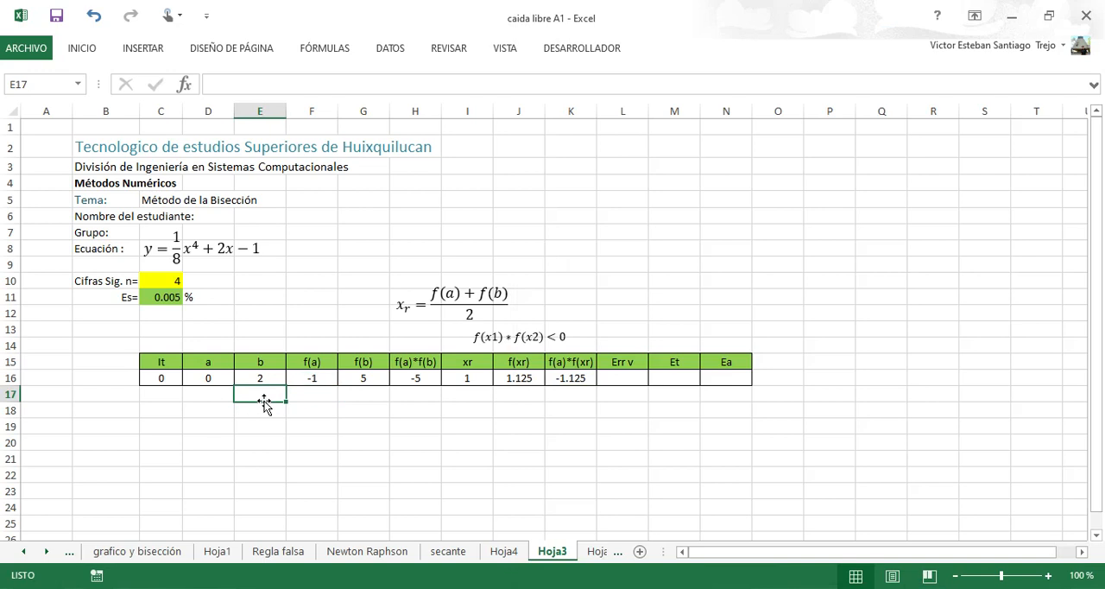
type("=")
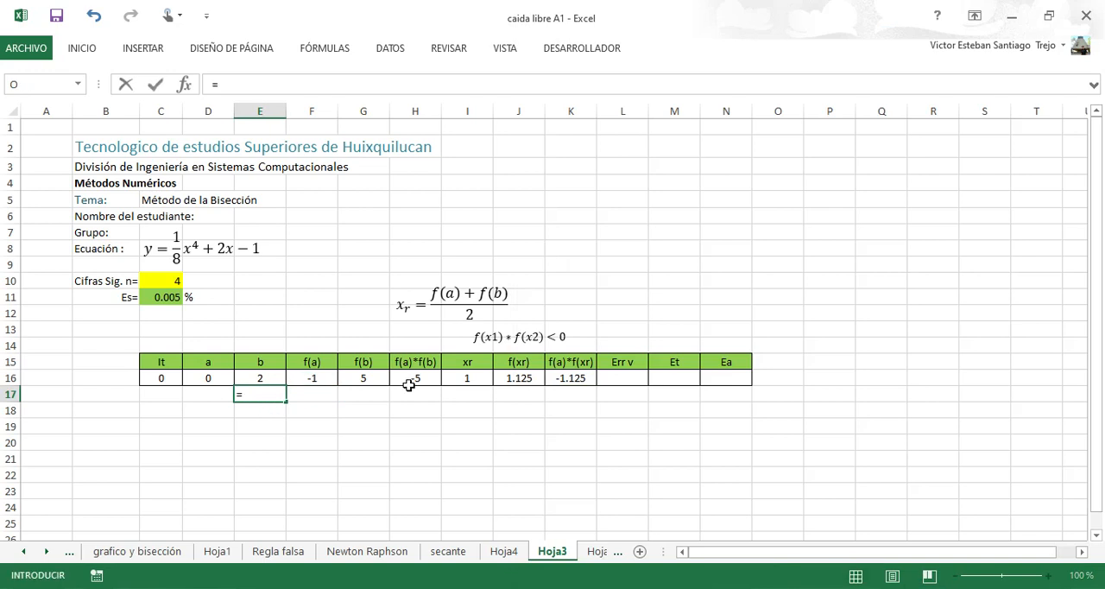
left_click(521, 378)
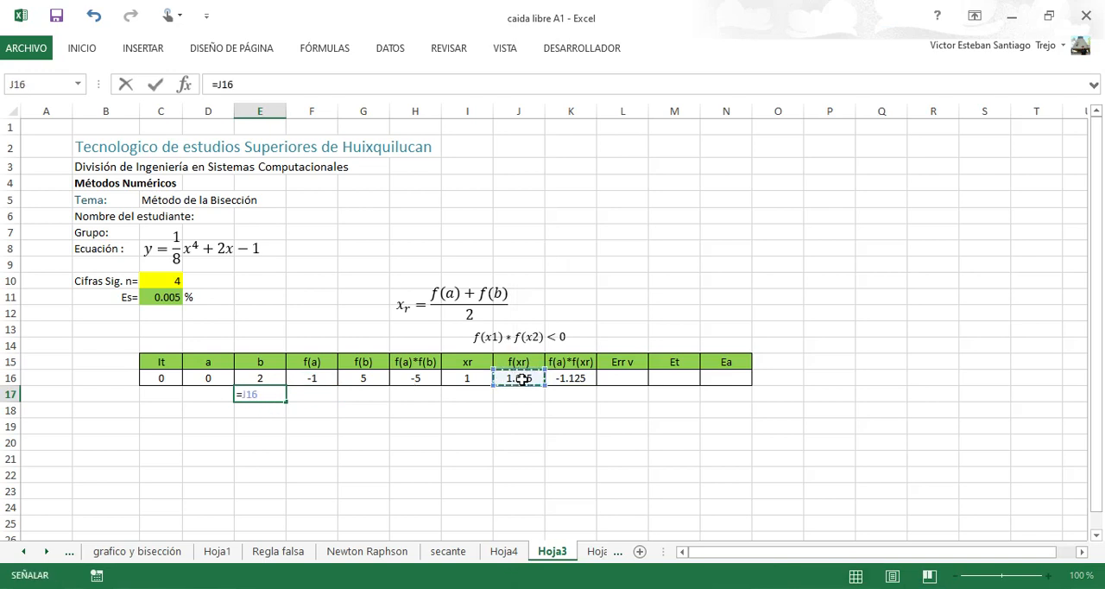
key("Return")
key("Up")
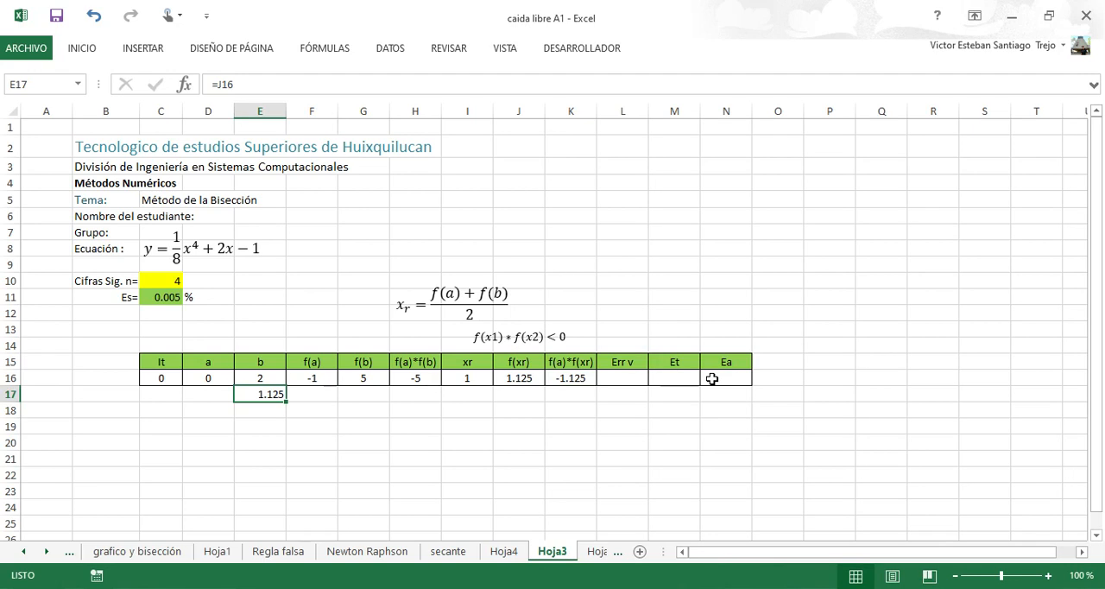
left_click(631, 372)
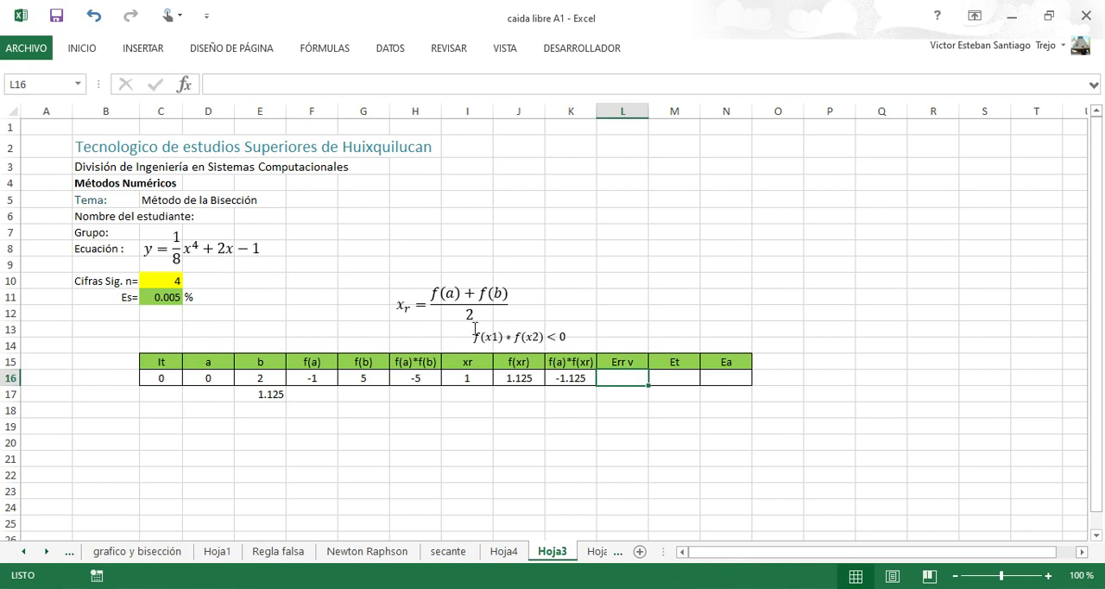
Enter =C16+1 as the next iteration number in the It cell C17.
left_click(675, 377)
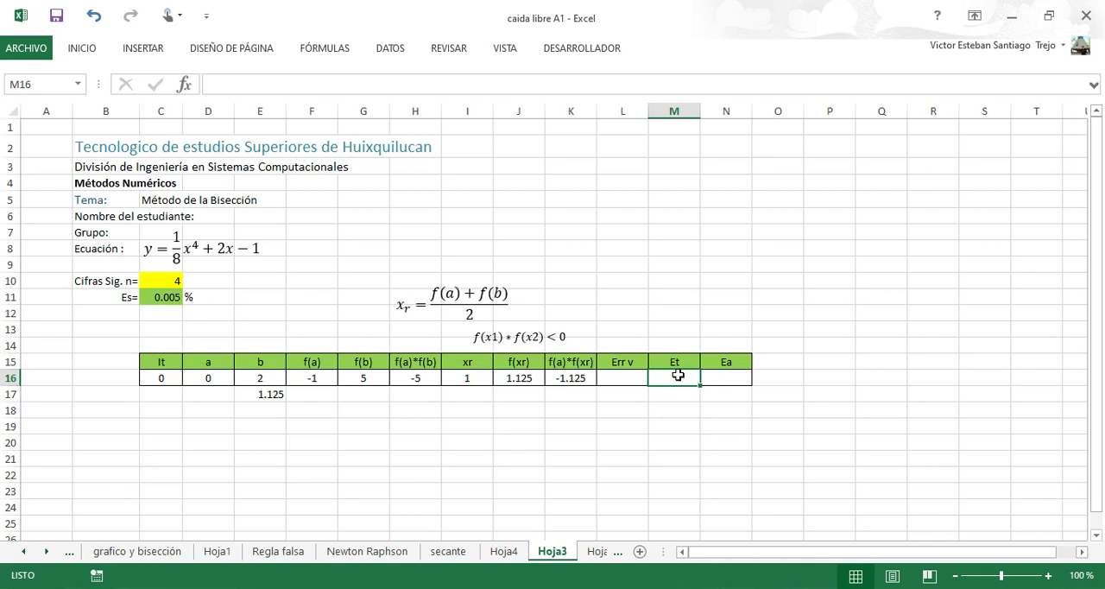
left_click(726, 374)
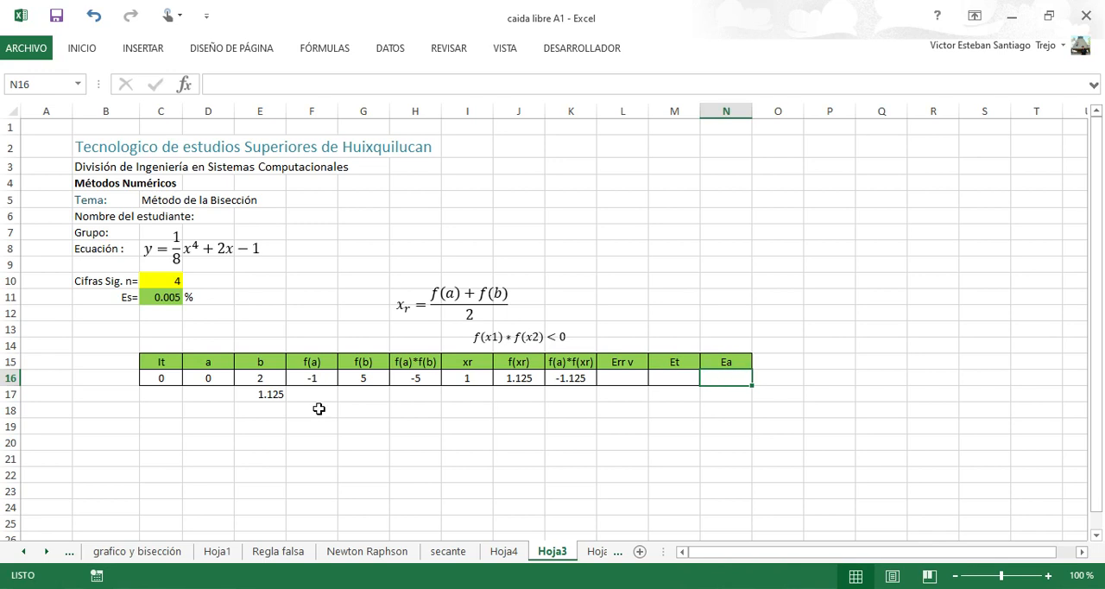
left_click(163, 408)
left_click(166, 394)
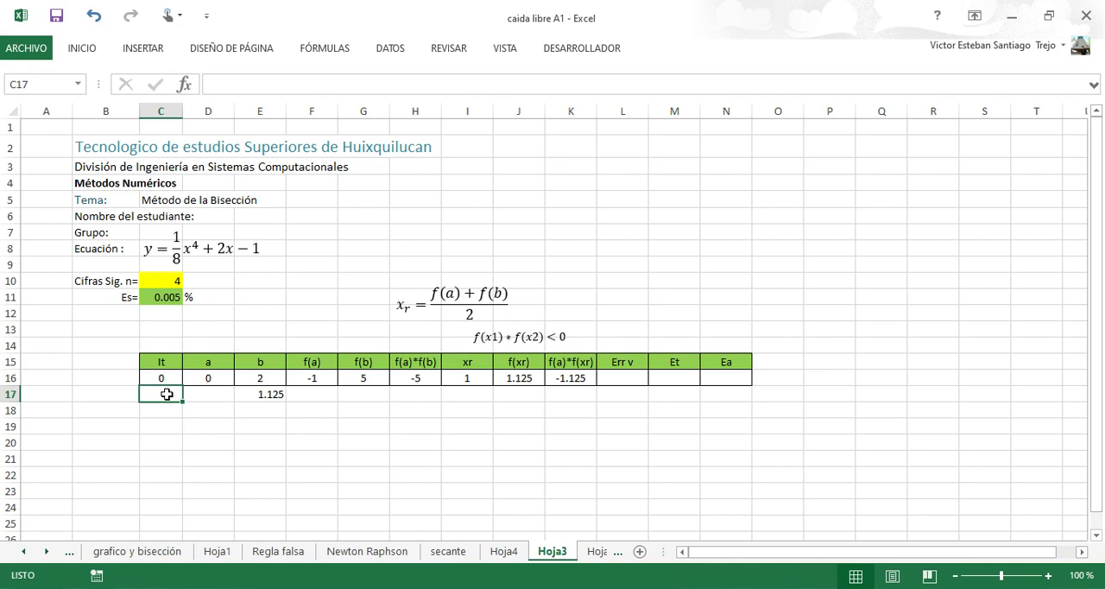
type("=")
key("Up")
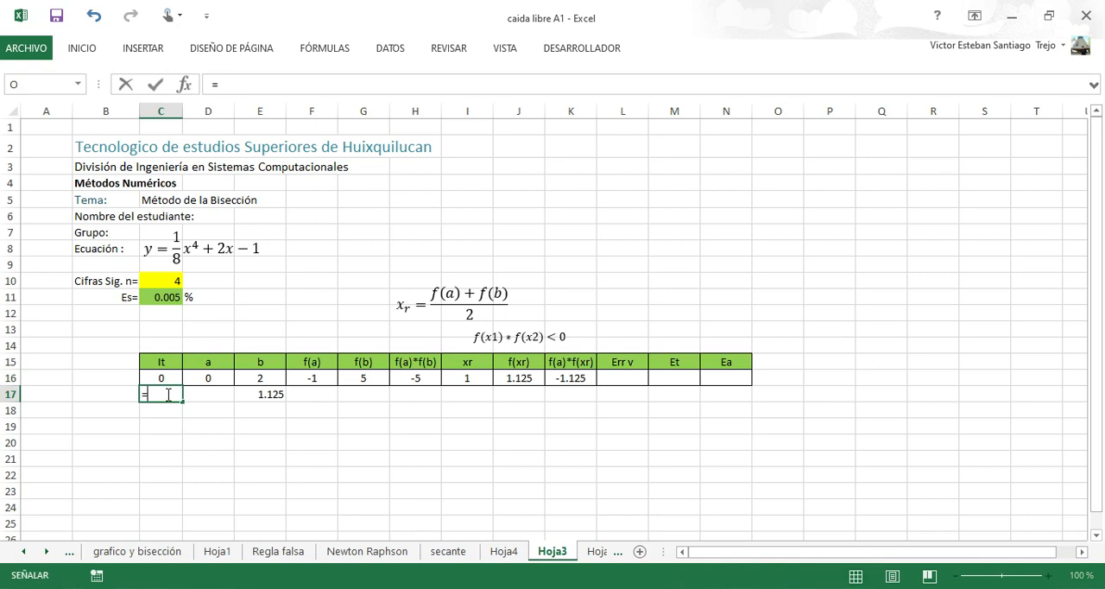
type("+1")
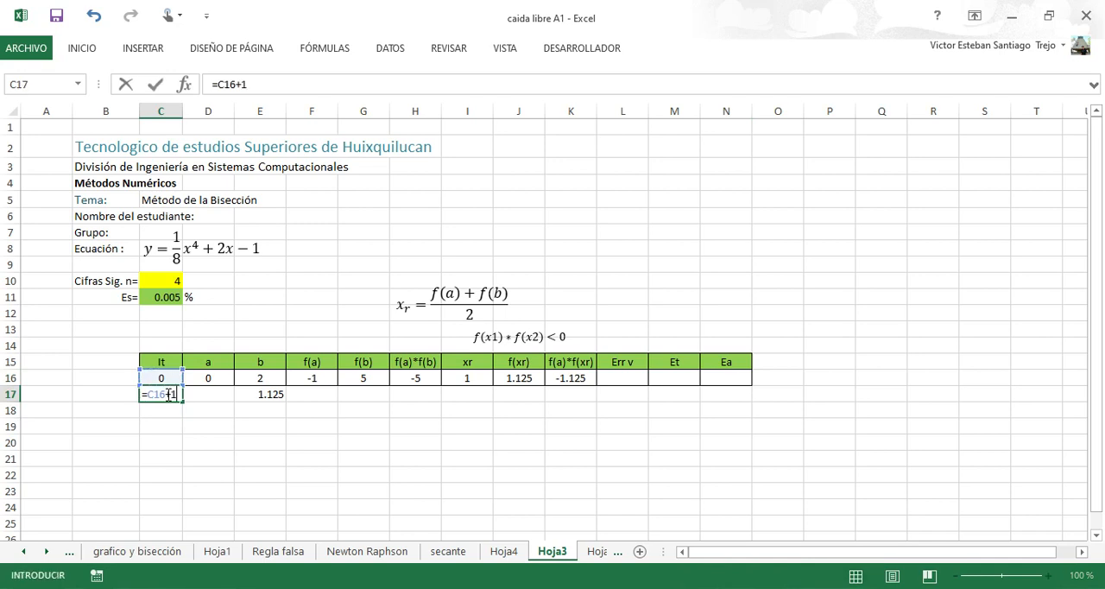
key("Return")
key("Return")
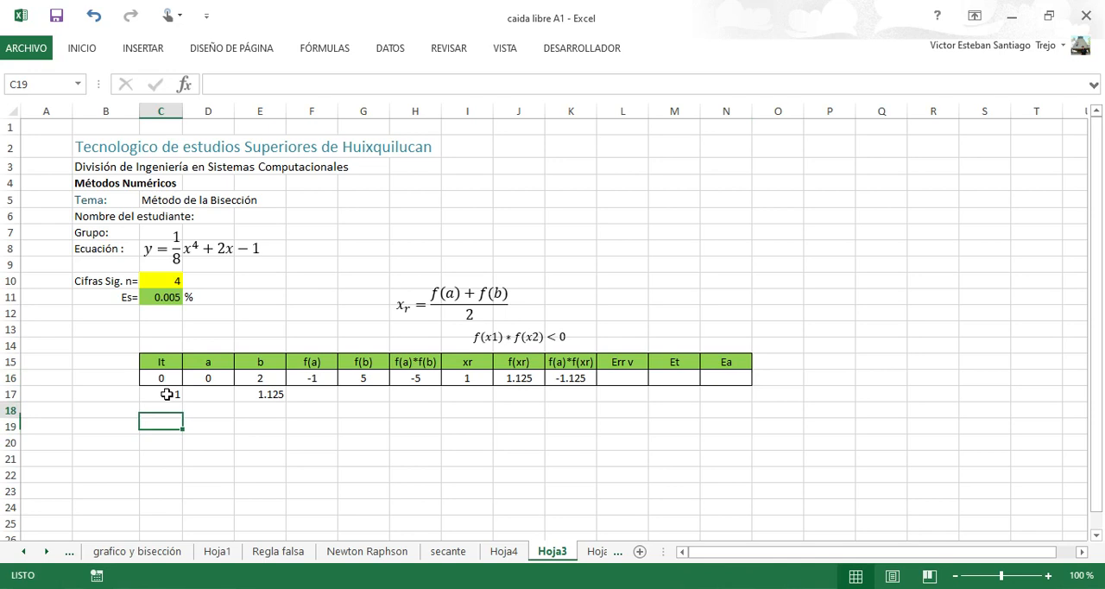
Copy the formatting of table row C16:N16 onto the row below, C17:N17.
left_click_drag(160, 378, 208, 378)
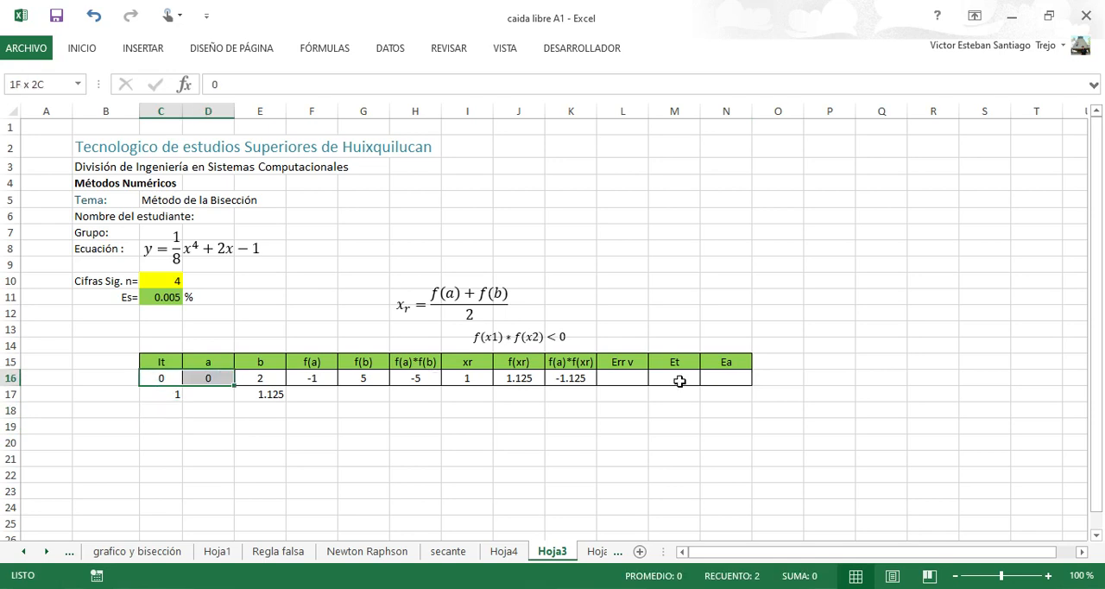
left_click_drag(680, 381, 726, 380)
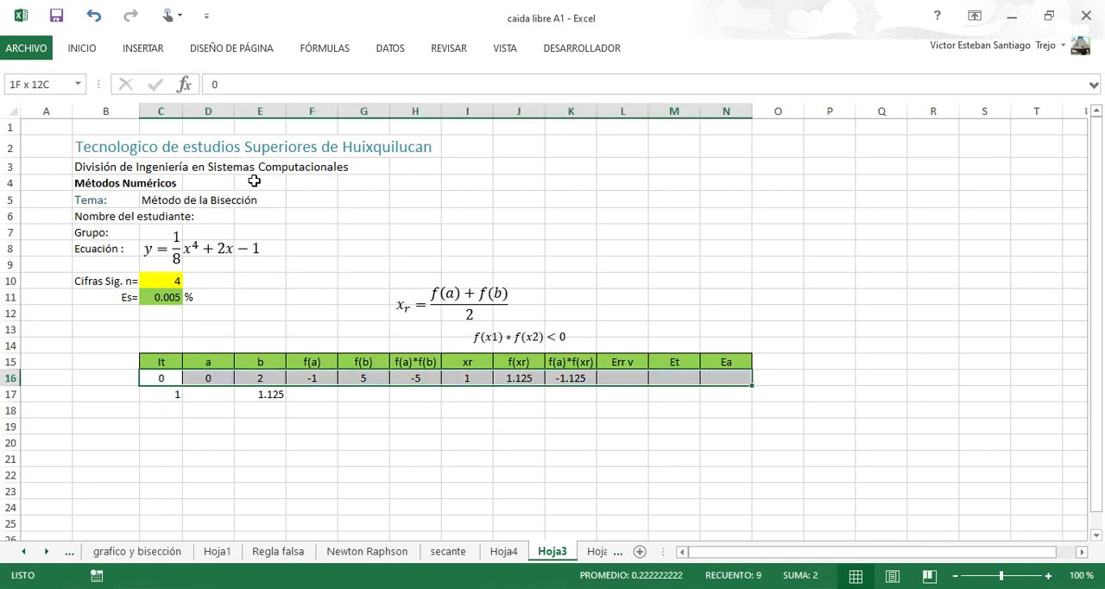
left_click(83, 54)
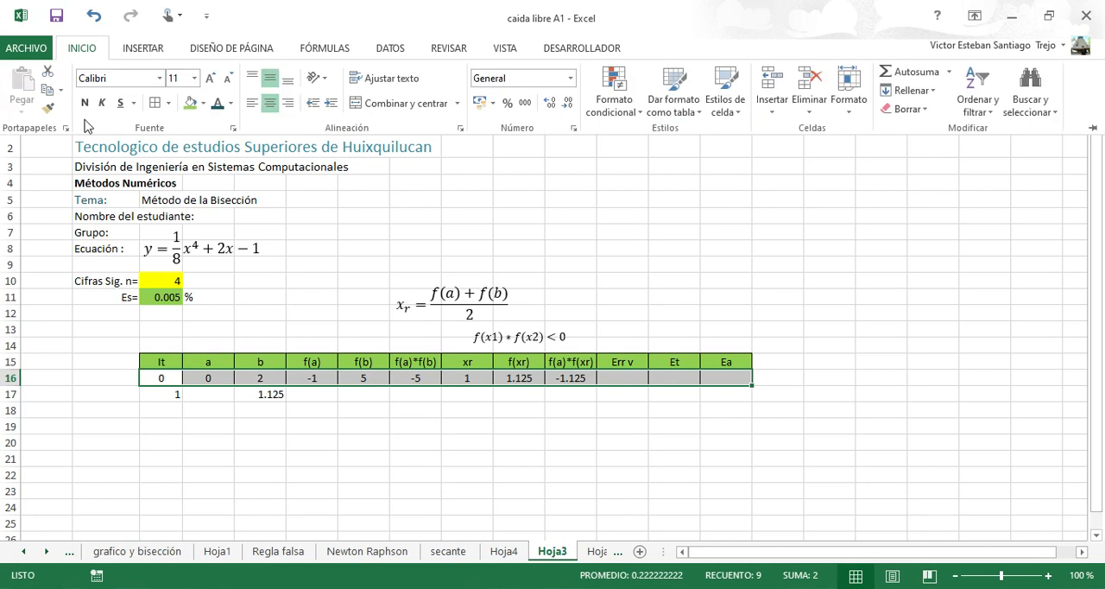
left_click(47, 108)
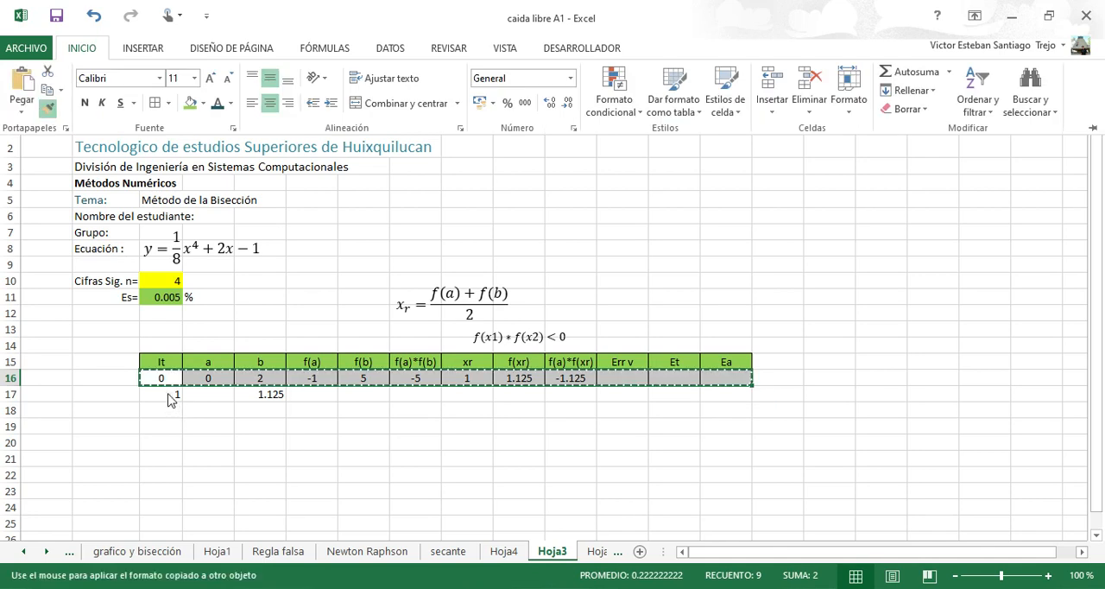
left_click_drag(160, 394, 708, 394)
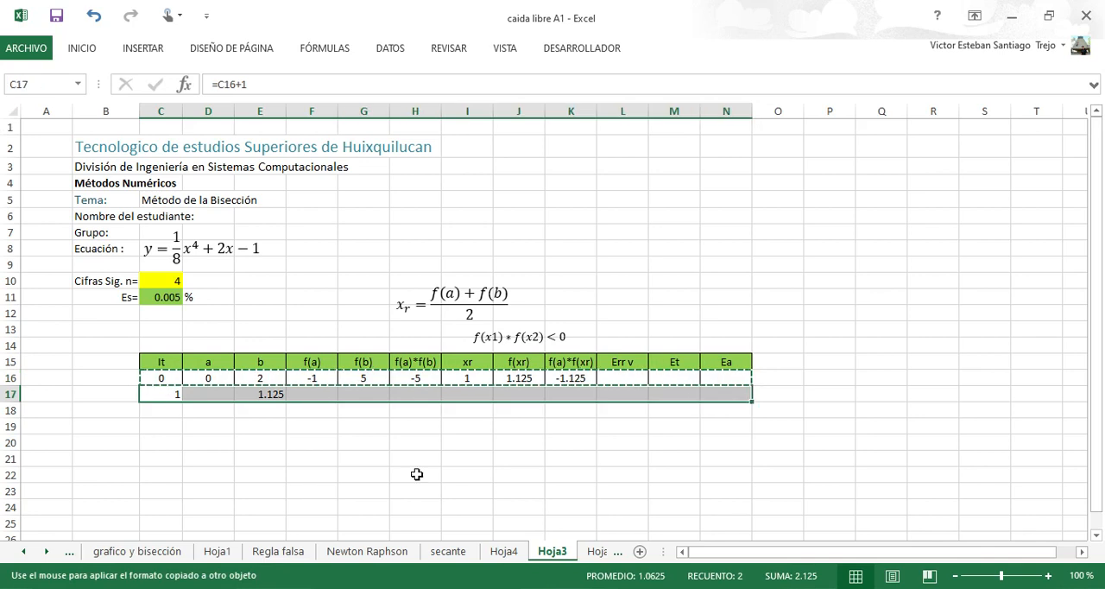
left_click(182, 424)
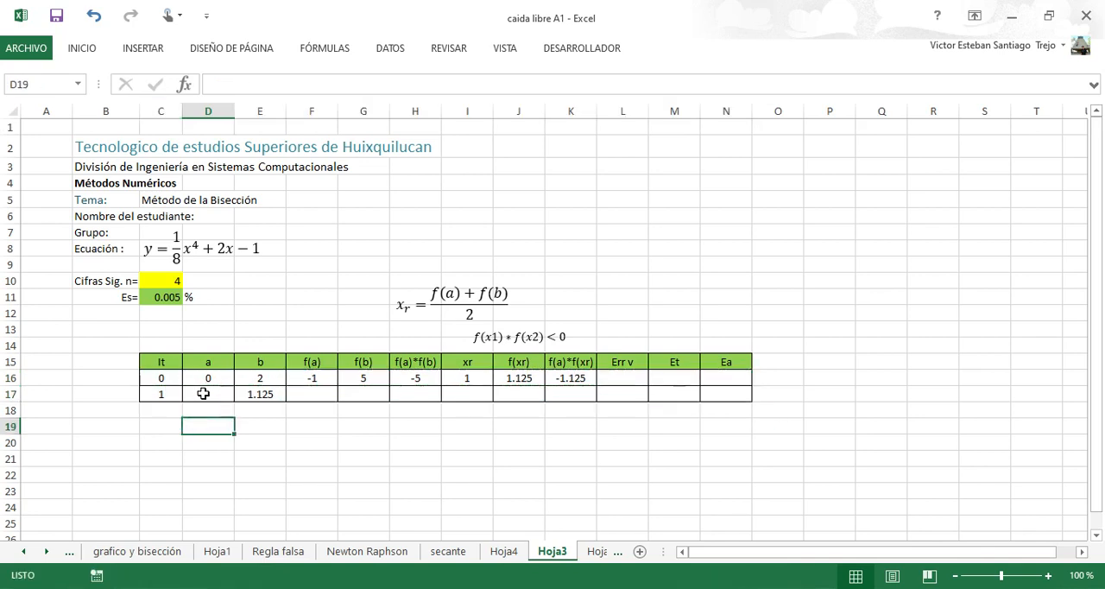
Enter =SI(K16<0;D16;I16) in D17 as the next a value.
left_click(204, 393)
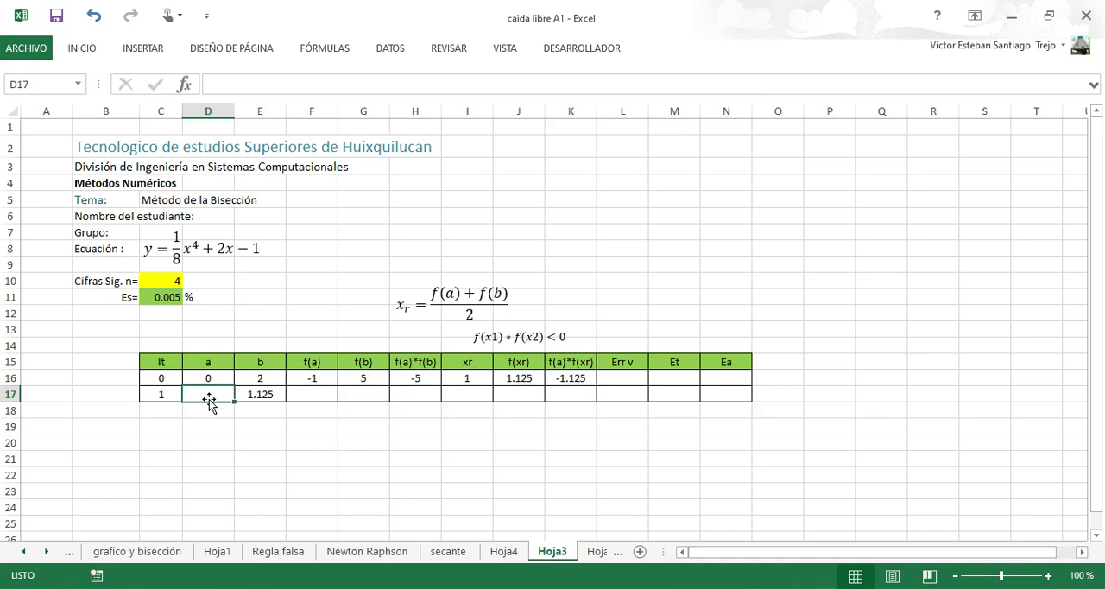
type("=")
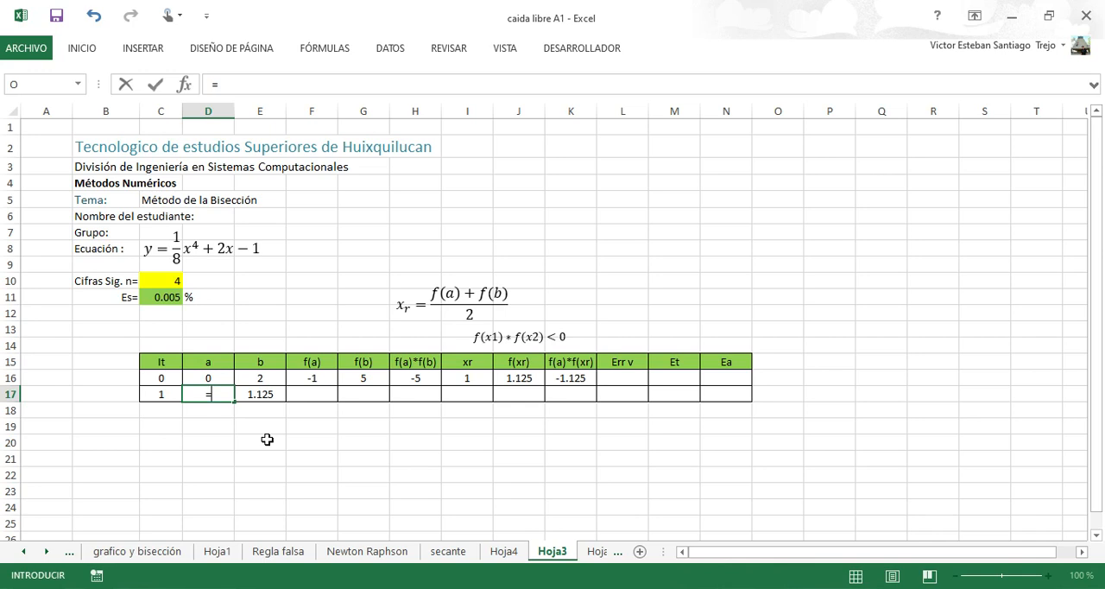
type("si")
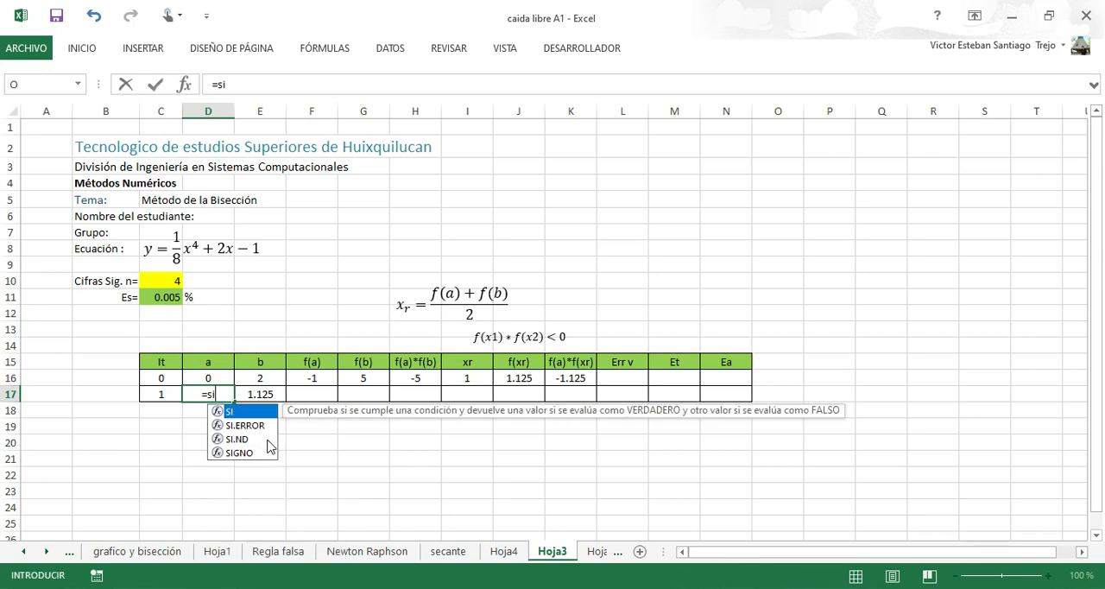
type("(")
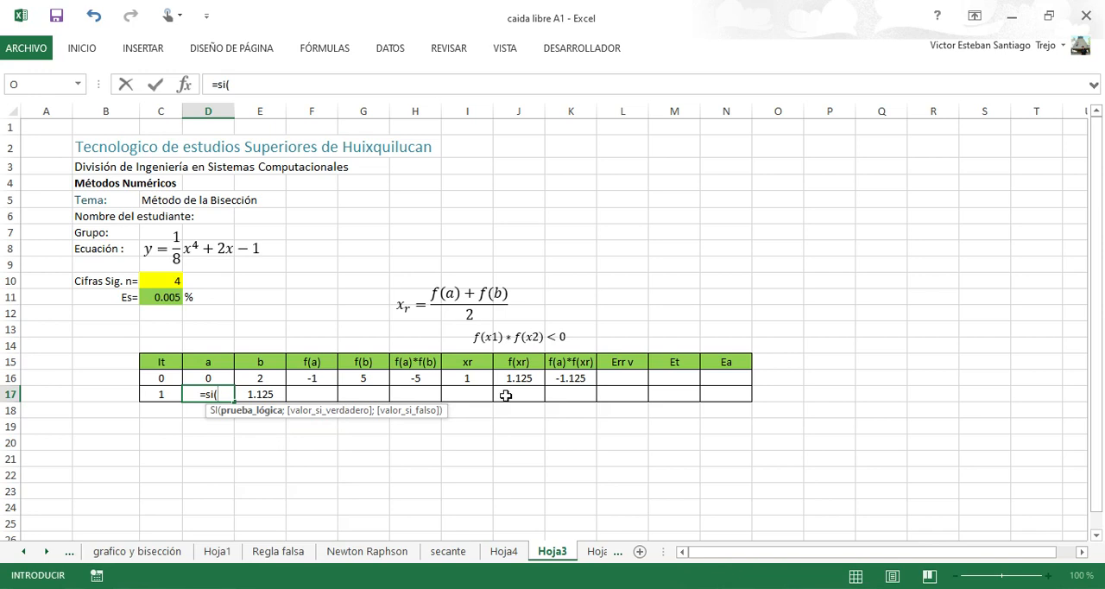
left_click(568, 379)
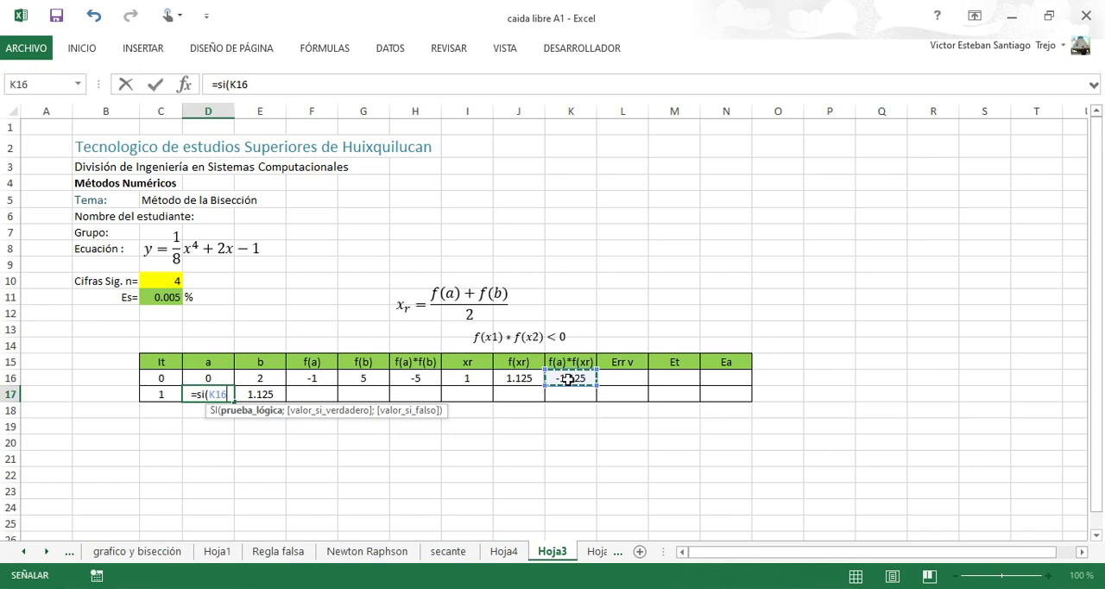
type("<")
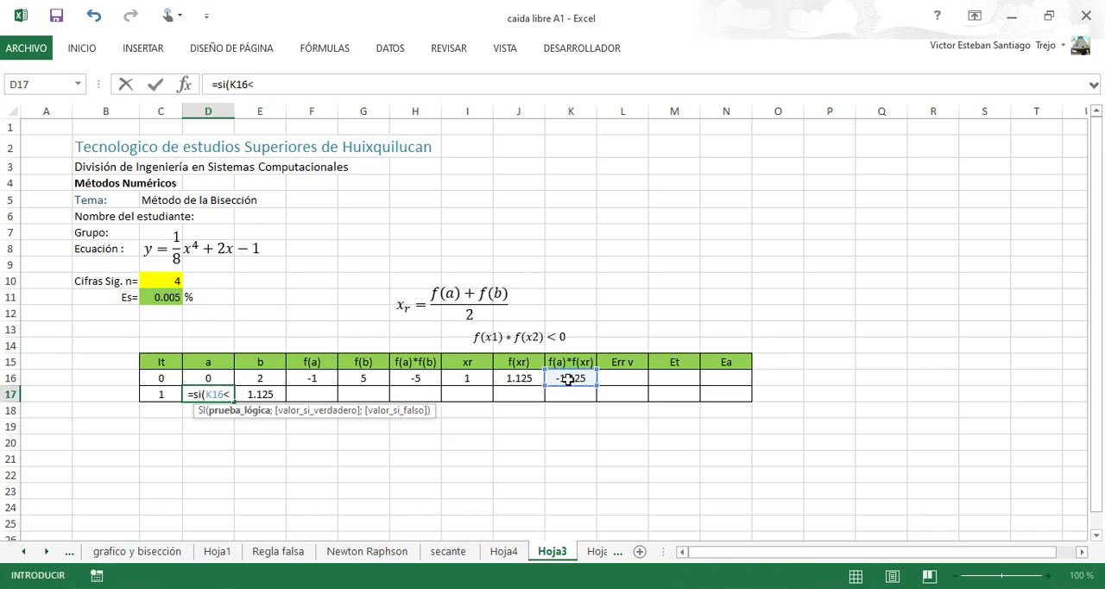
type("0")
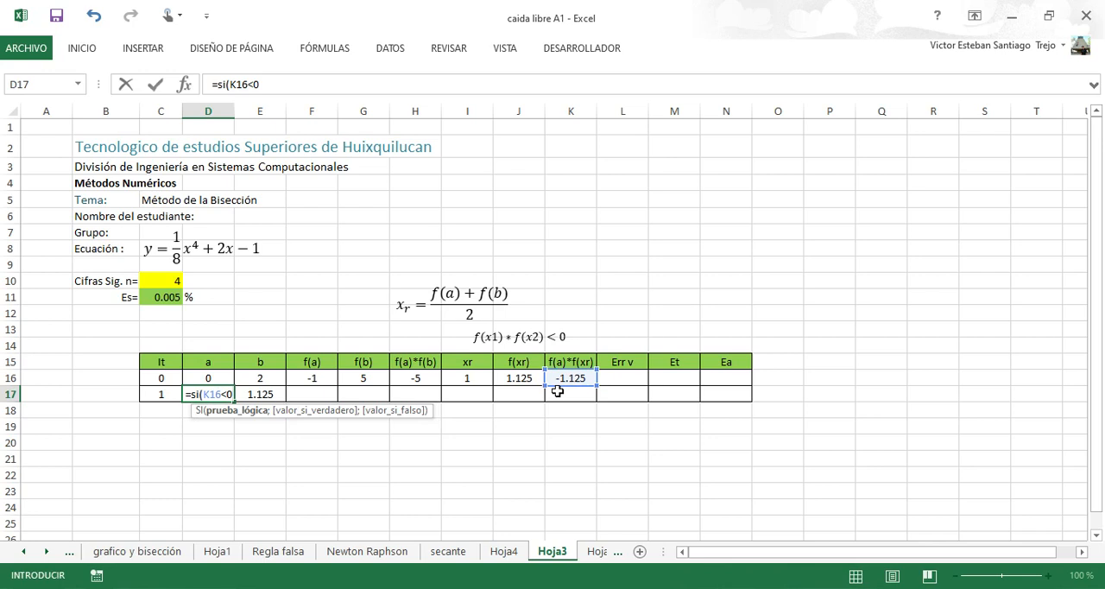
type(";")
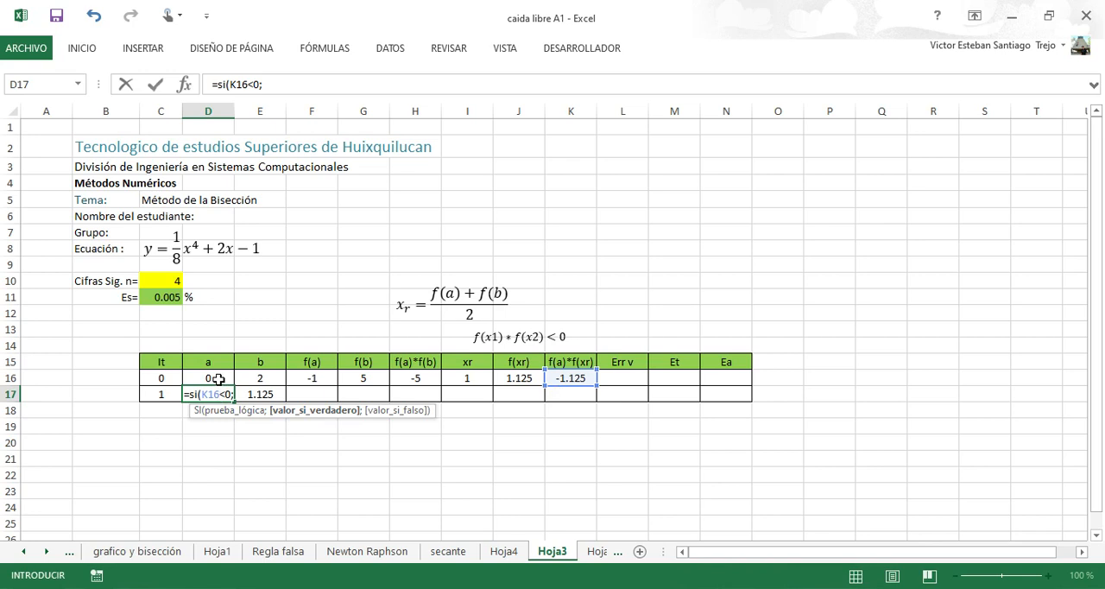
left_click(220, 378)
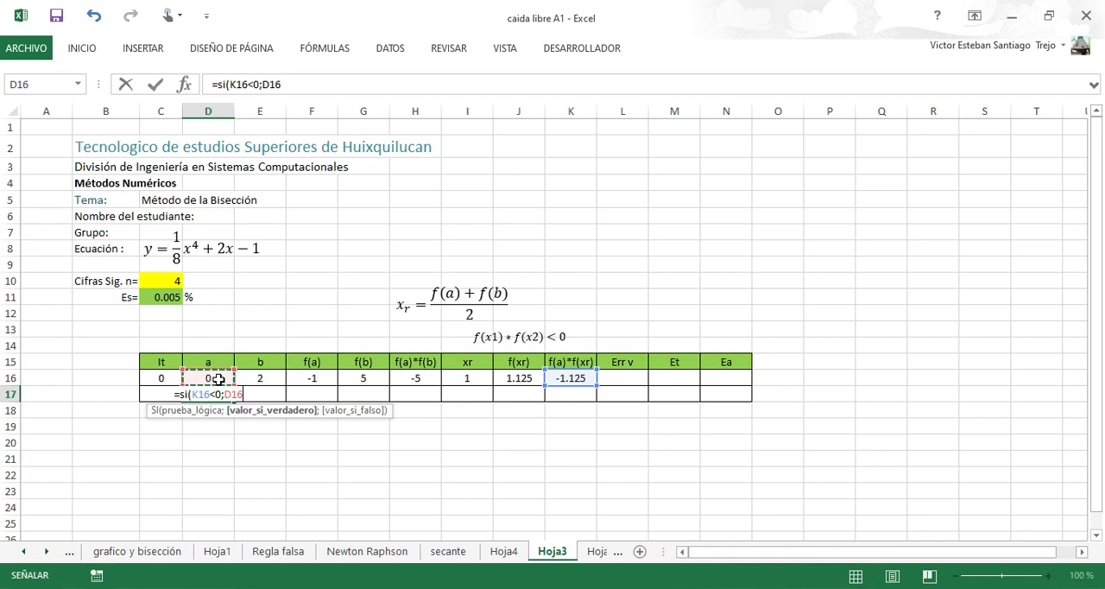
type(";")
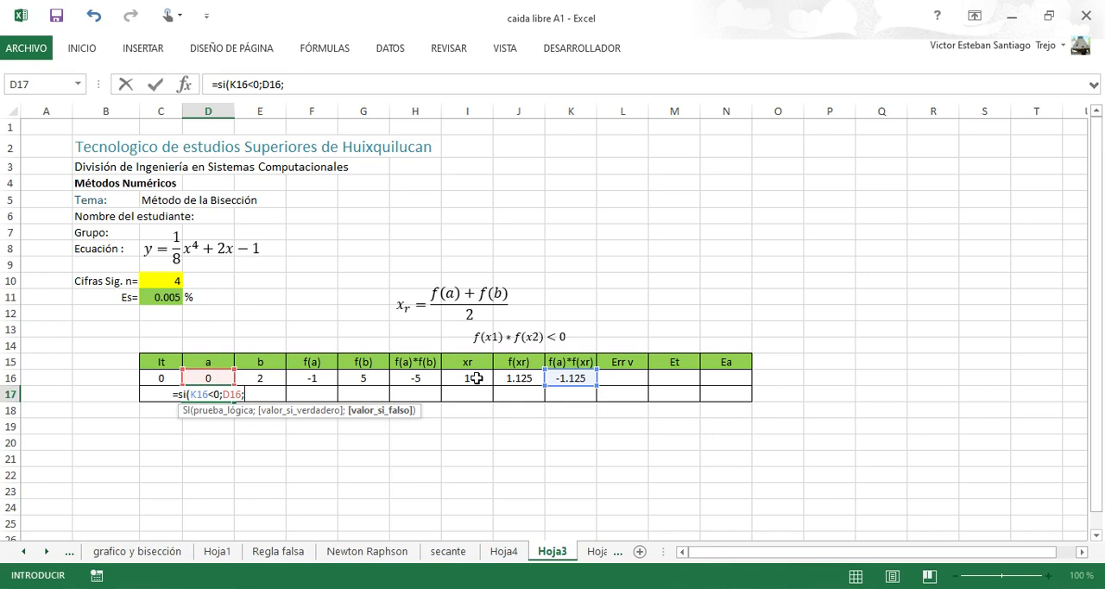
left_click(476, 378)
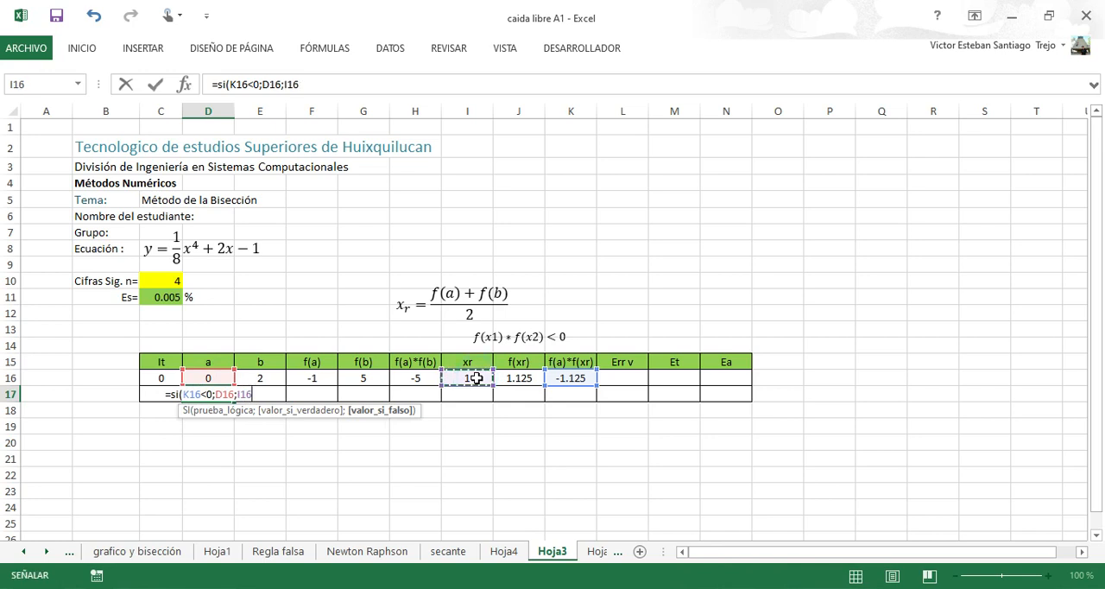
type(")")
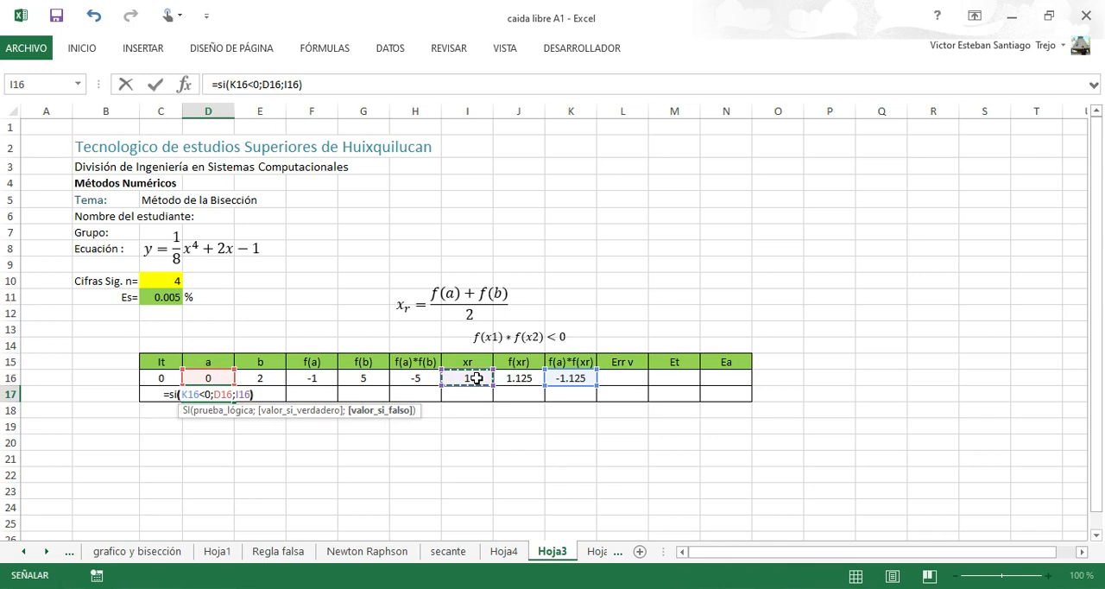
key("ctrl+Return")
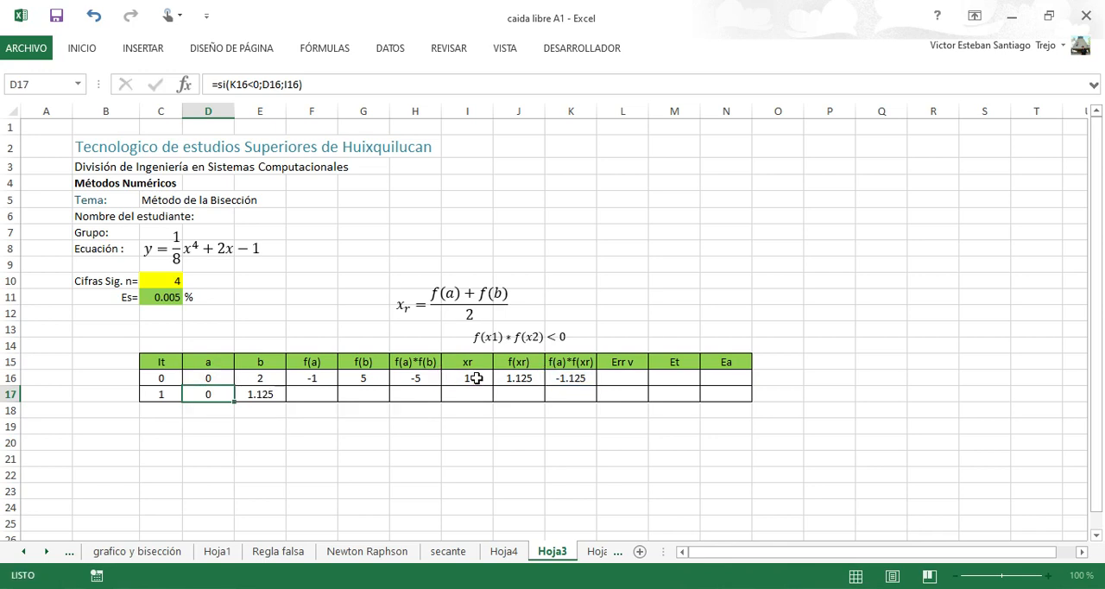
key("Return")
key("Return")
Compare the D17 formula and the f(a)*f(xr) cell K16 with the function's graph in GeoGebra, and return to the Excel table.
left_click(224, 397)
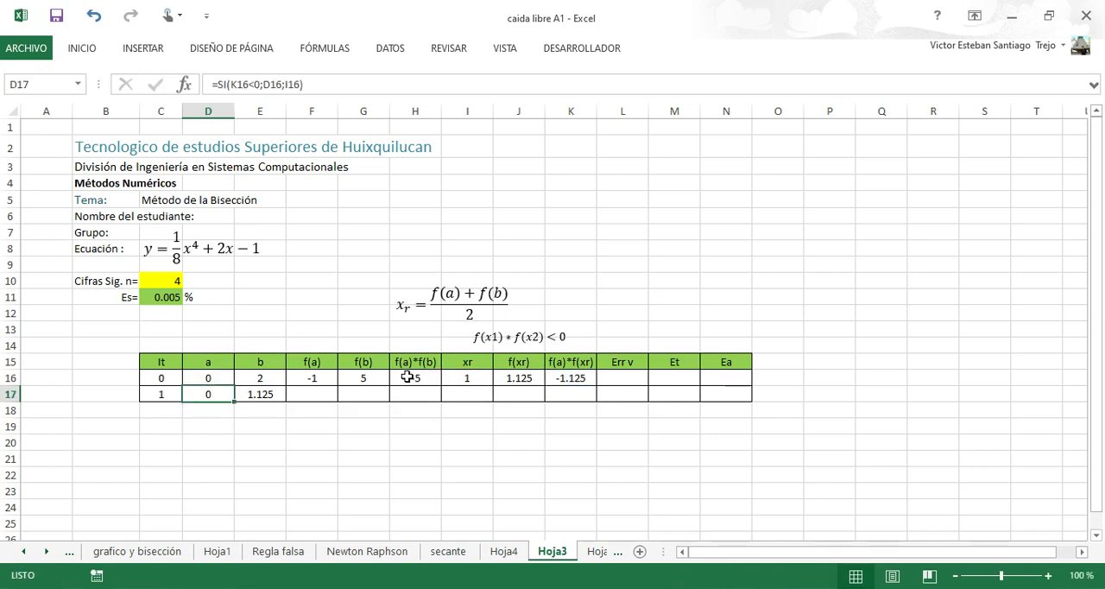
left_click(574, 377)
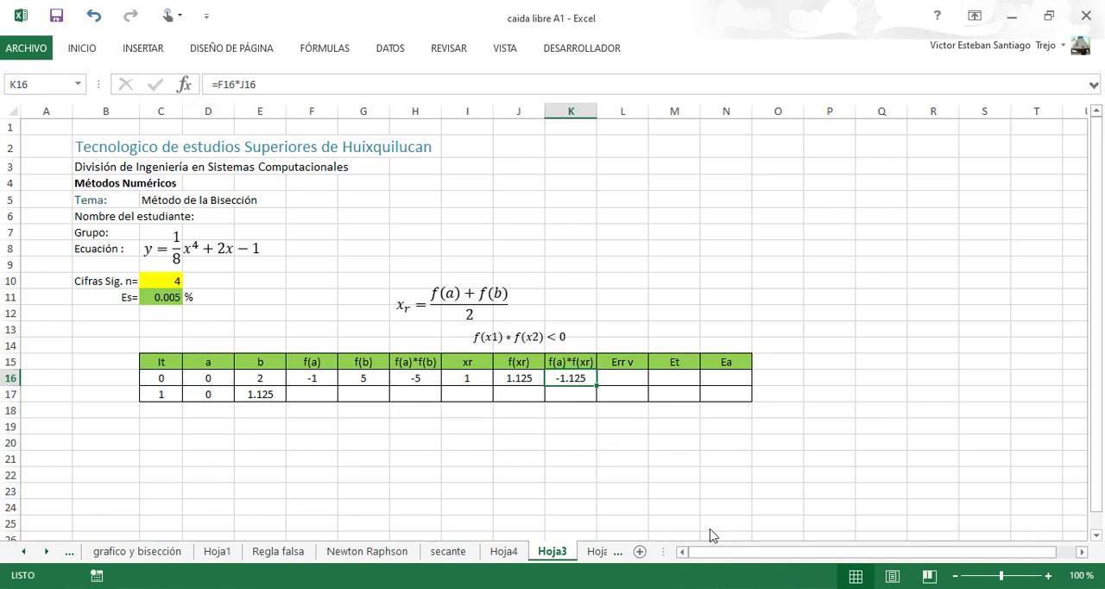
key("alt+Tab")
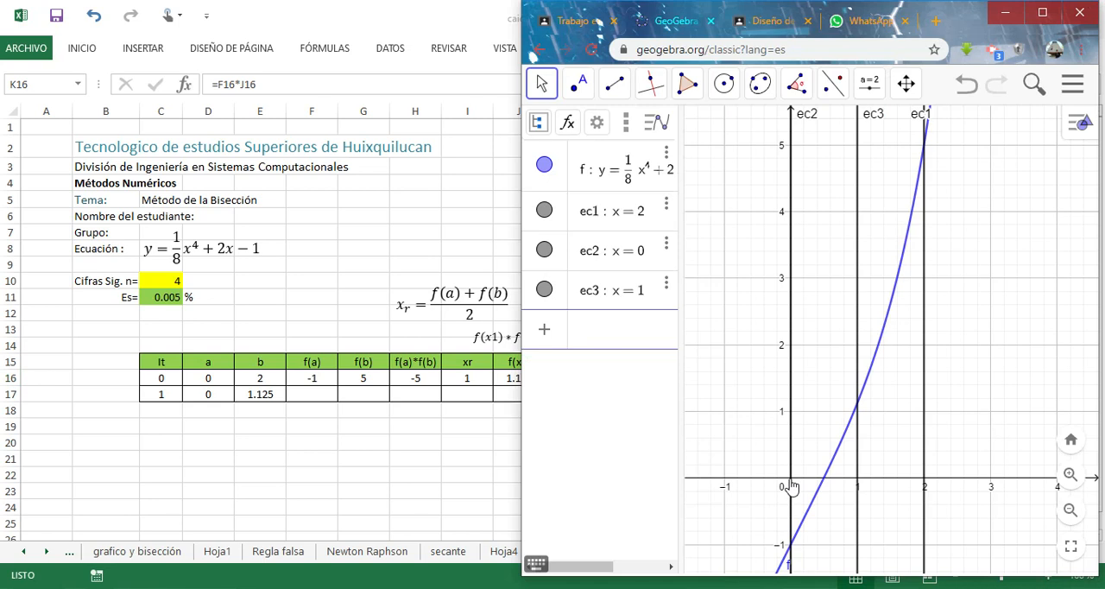
left_click(452, 471)
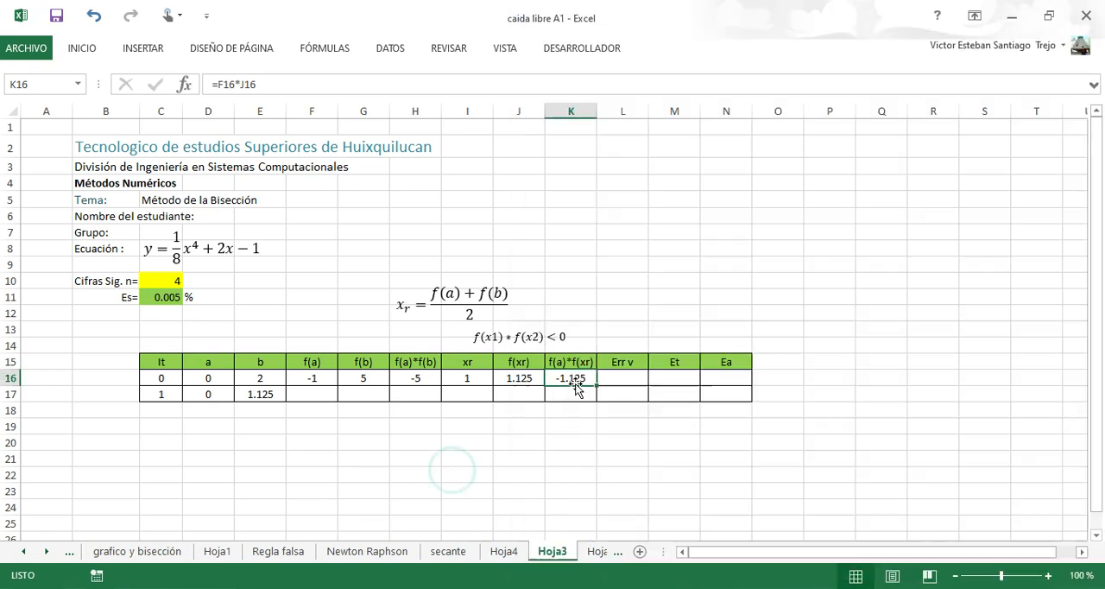
left_click(214, 397)
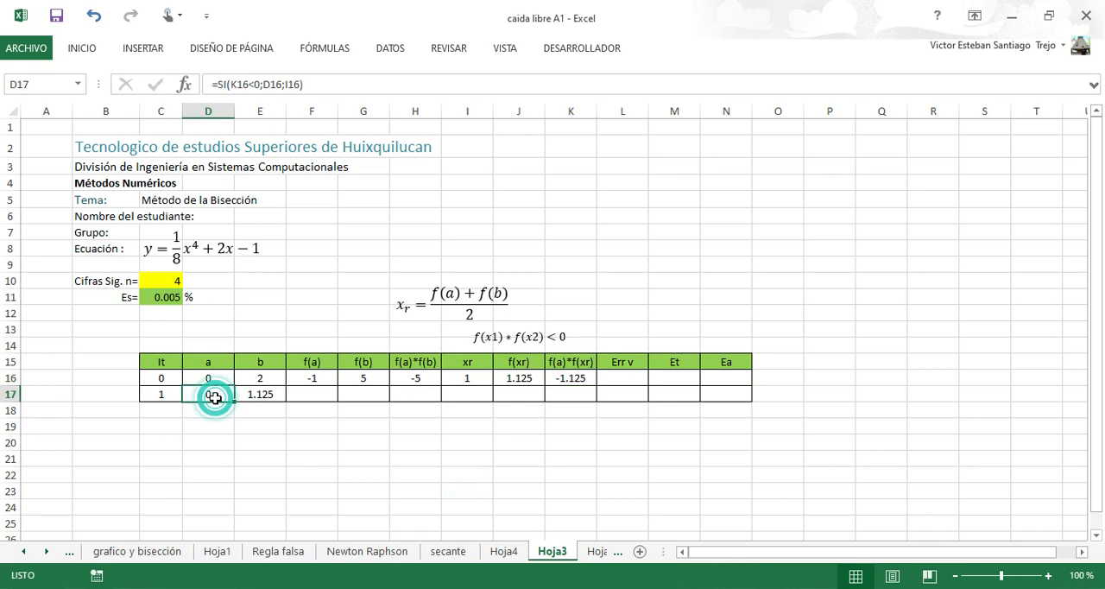
Replace the b formula in E17 with =SI(K16<0;I16;E16).
left_click(265, 394)
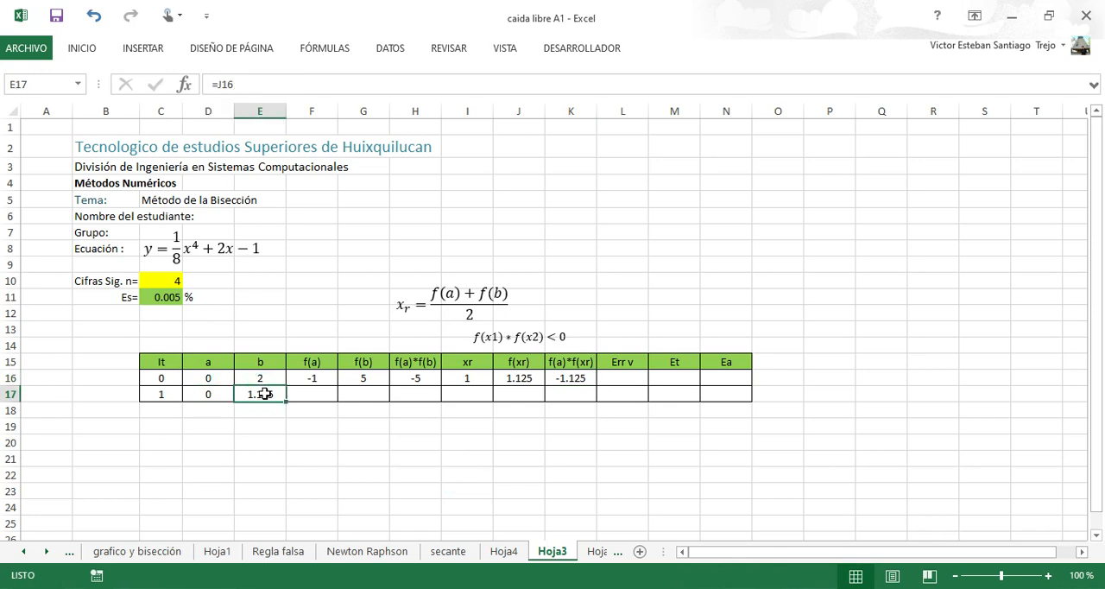
type("=")
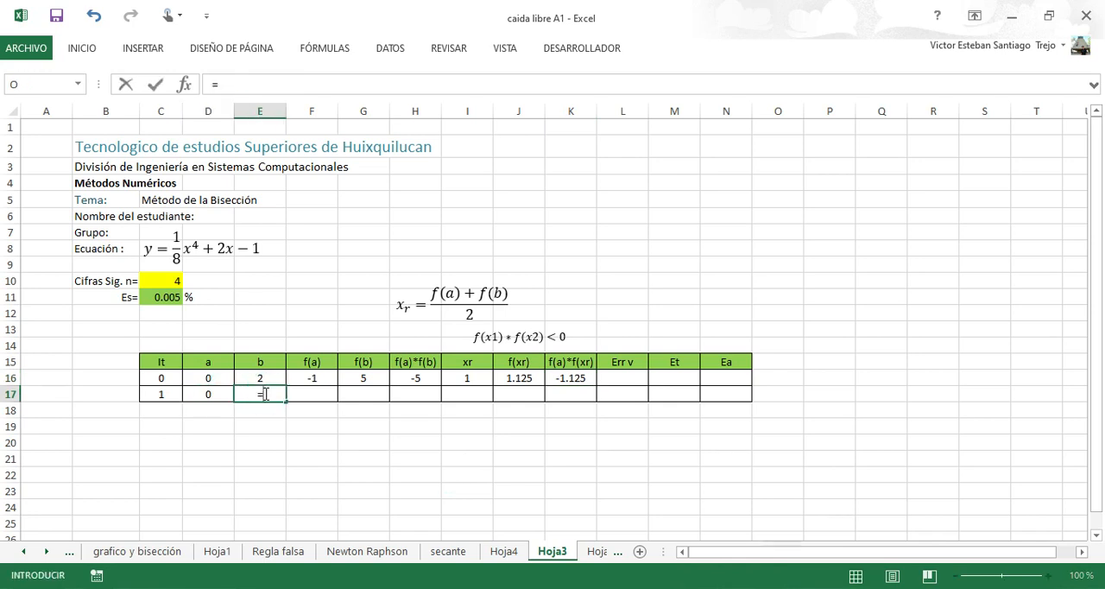
type("si(")
left_click(567, 378)
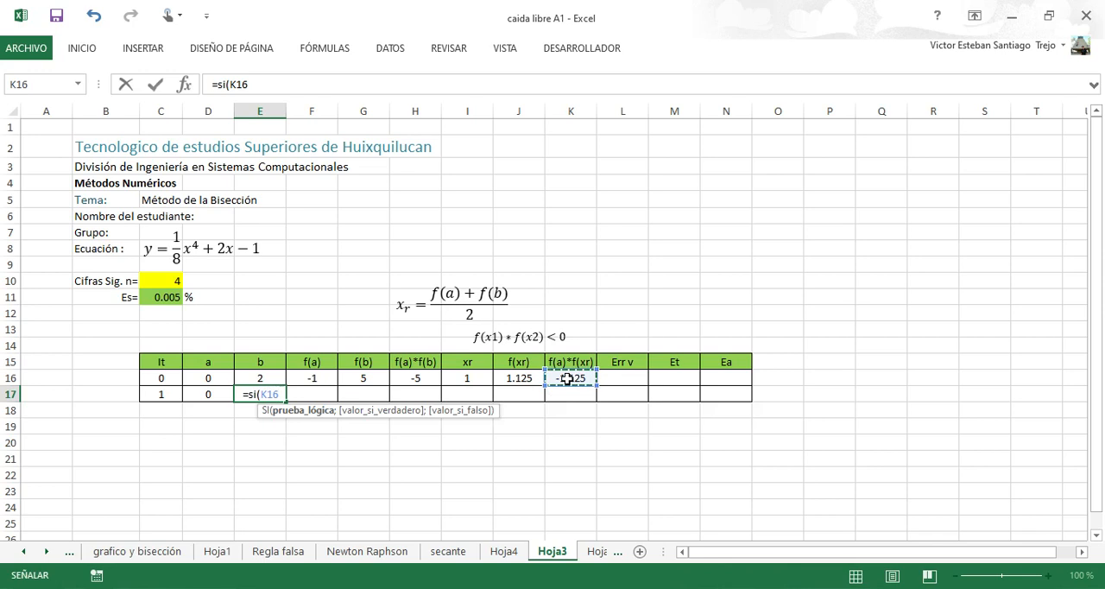
type("<0")
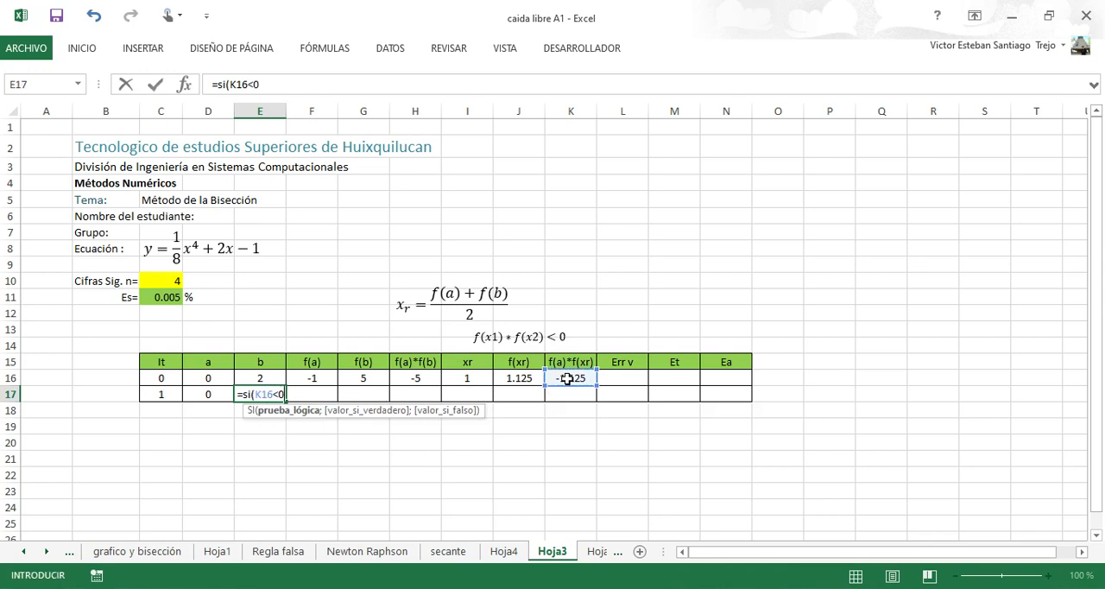
type(";")
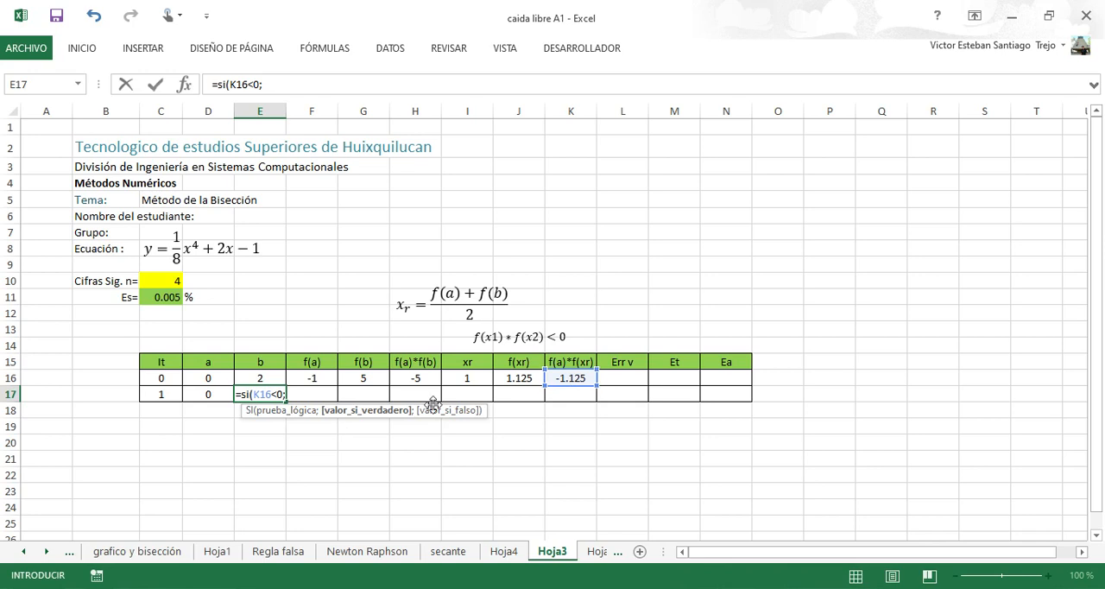
left_click(477, 378)
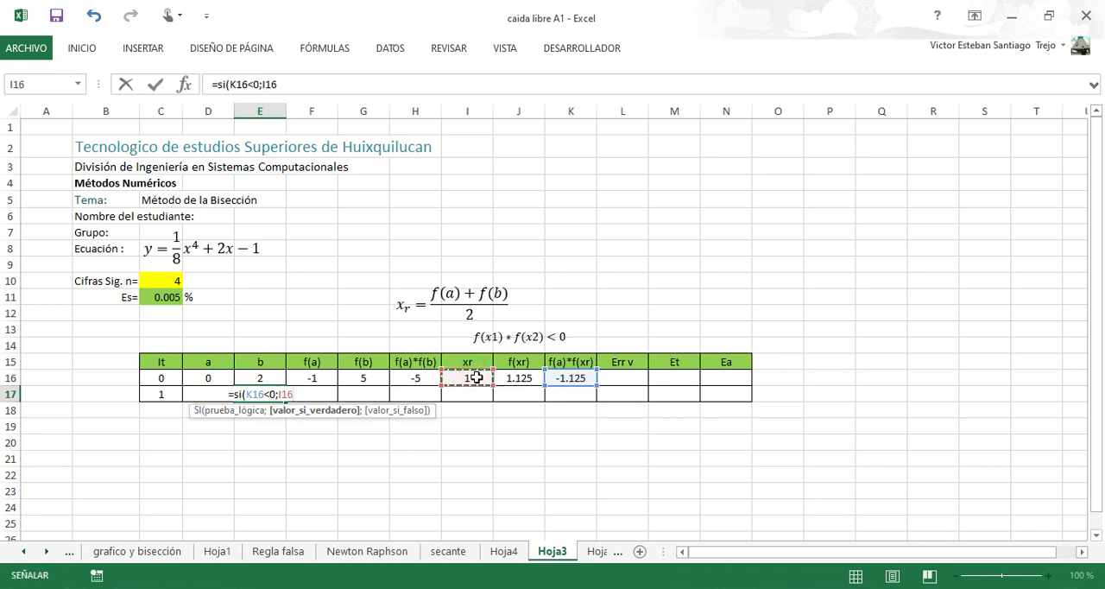
type(";")
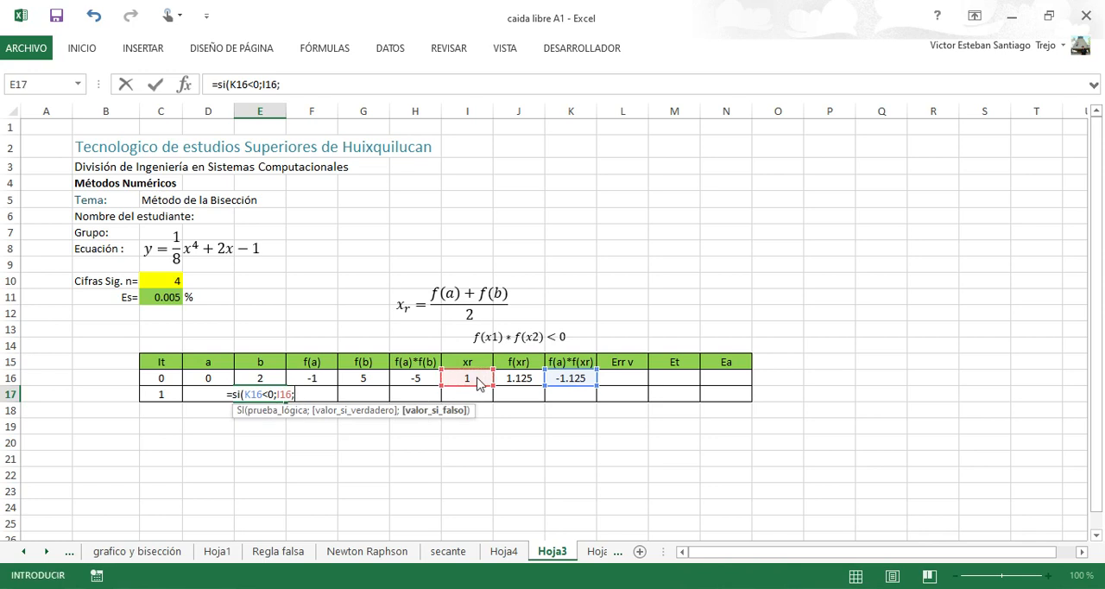
left_click(262, 378)
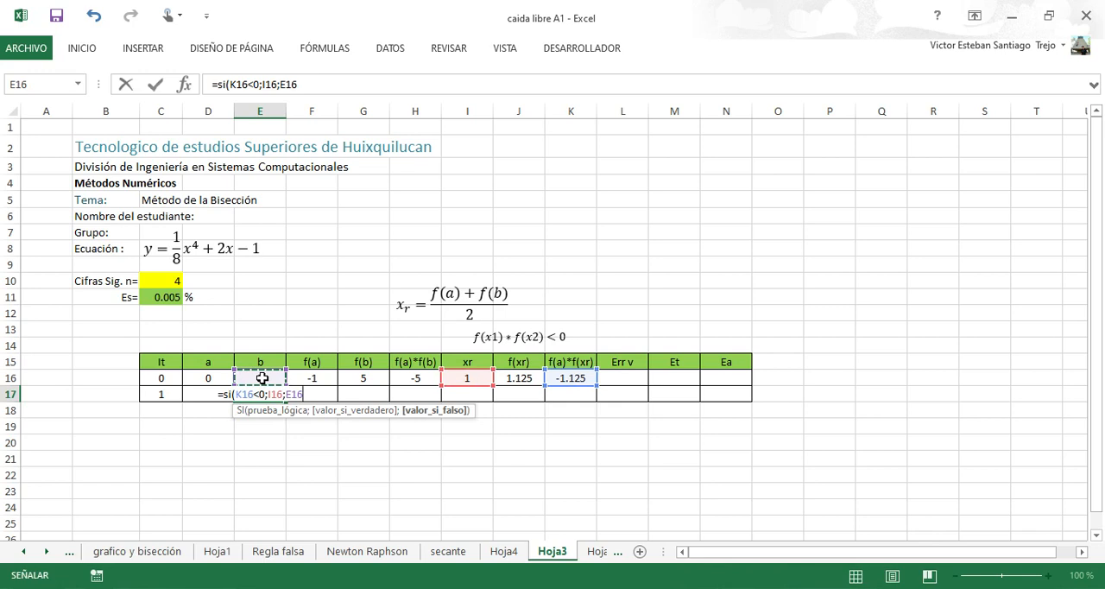
type(")")
key("Return")
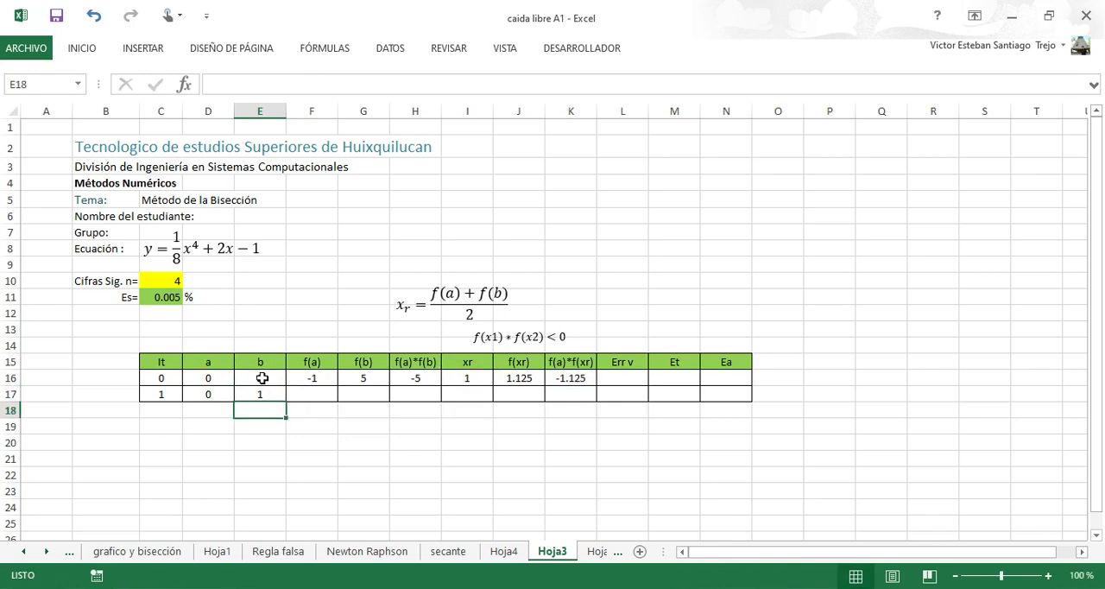
key("Up")
key("Down")
key("Up")
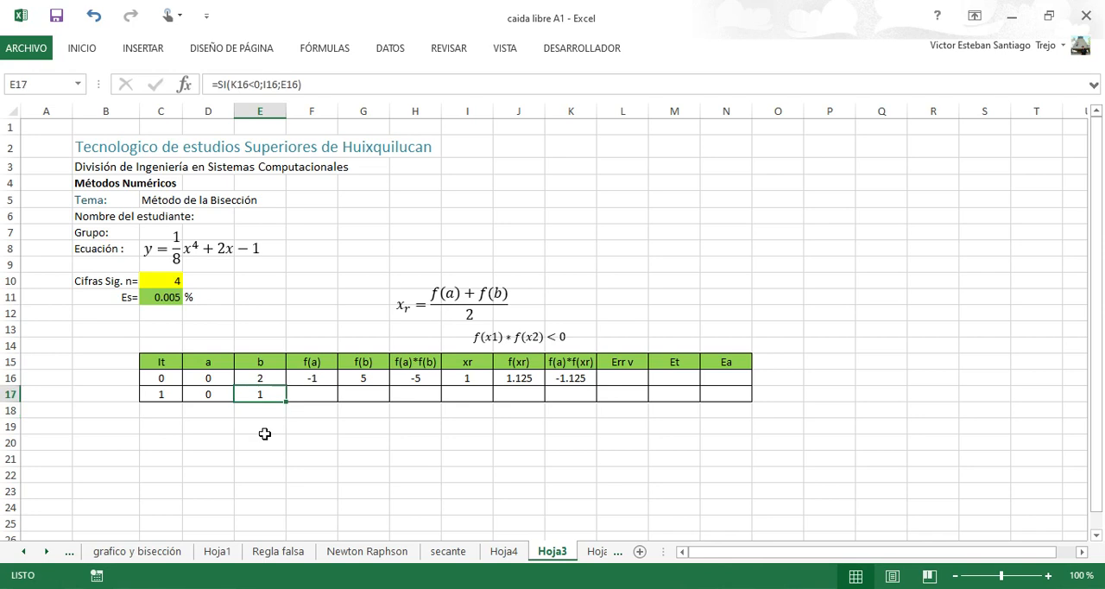
Copy the f(a), f(b) and f(a)*f(b) formulas from F16:H16 down to row 17.
left_click(319, 380)
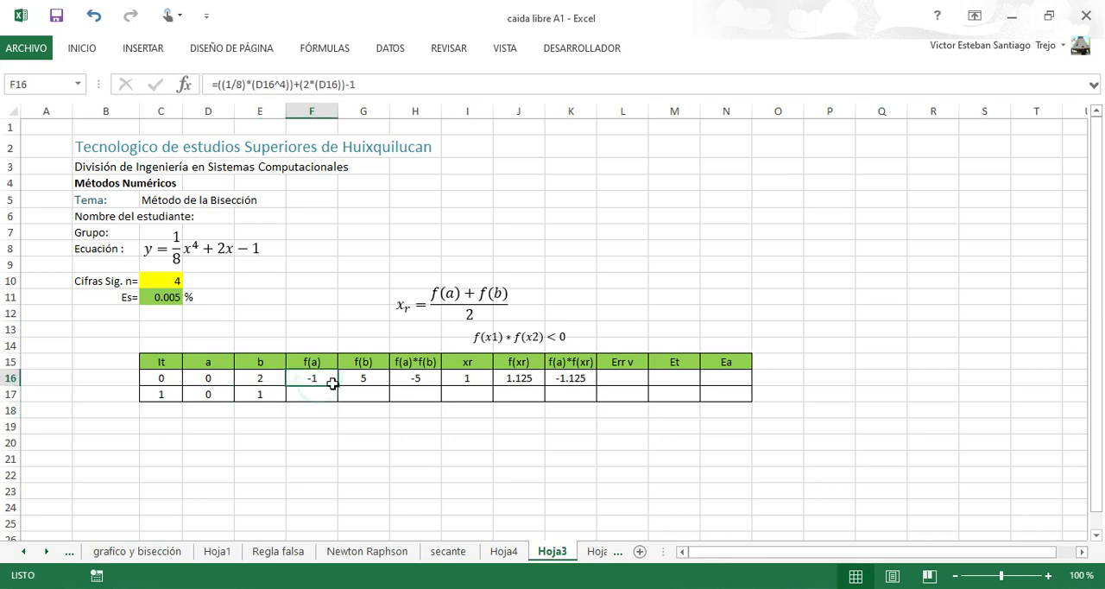
mouse_move(336, 384)
left_mouse_down()
mouse_move(336, 398)
mouse_move(388, 385)
mouse_move(393, 404)
mouse_move(411, 410)
mouse_move(423, 382)
mouse_move(439, 399)
mouse_move(382, 431)
mouse_move(394, 429)
left_mouse_up()
left_click(323, 380)
left_click(387, 385)
left_click(424, 380)
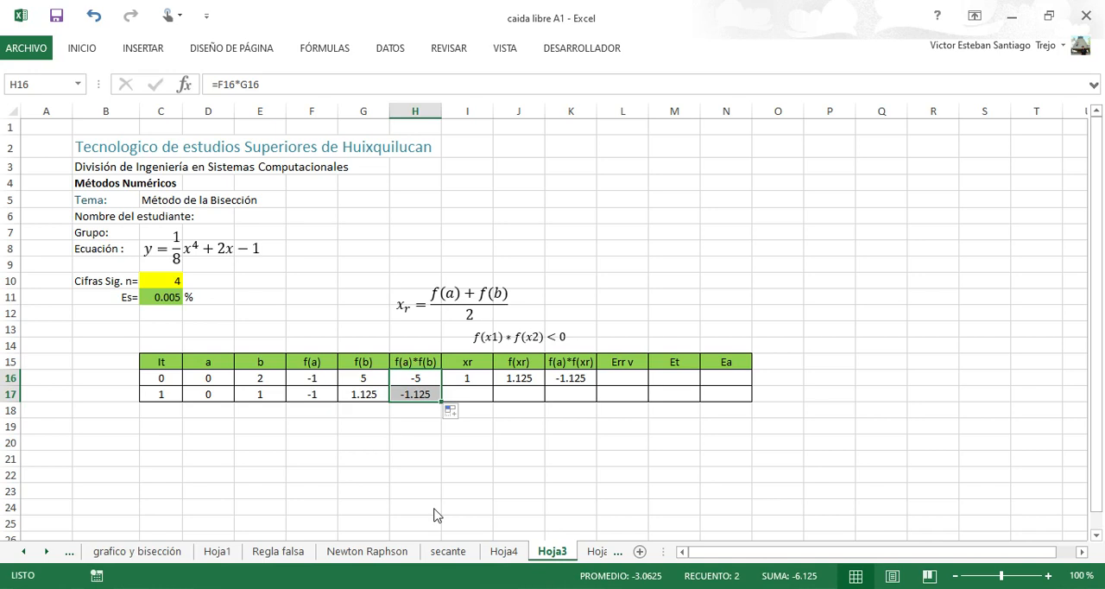
Copy the xr midpoint formula from I16 down to I17 and check its cell references.
key("alt+Tab")
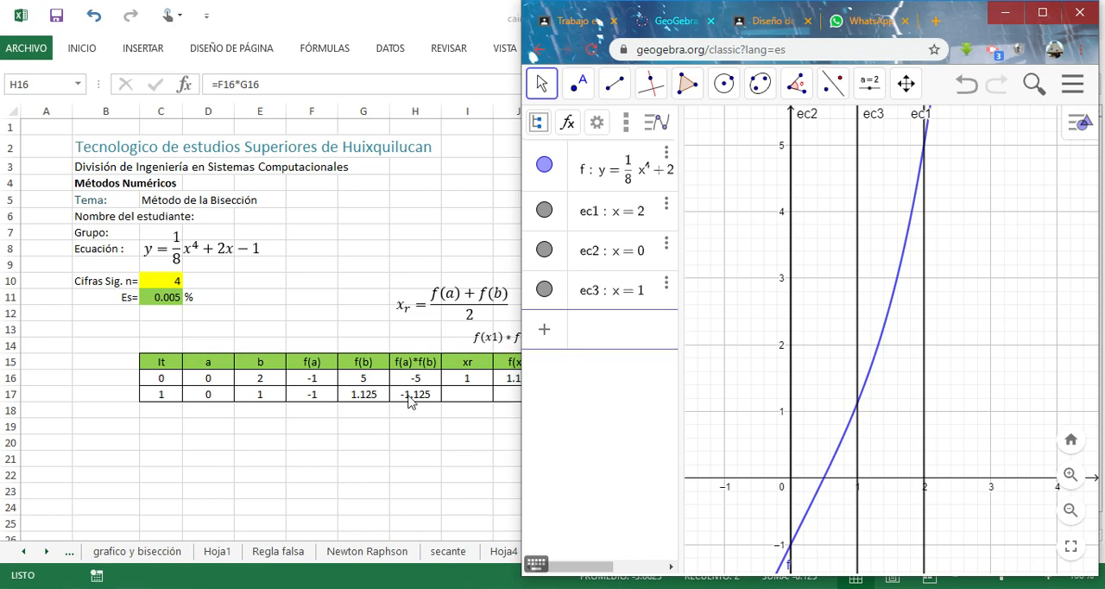
left_click(460, 393)
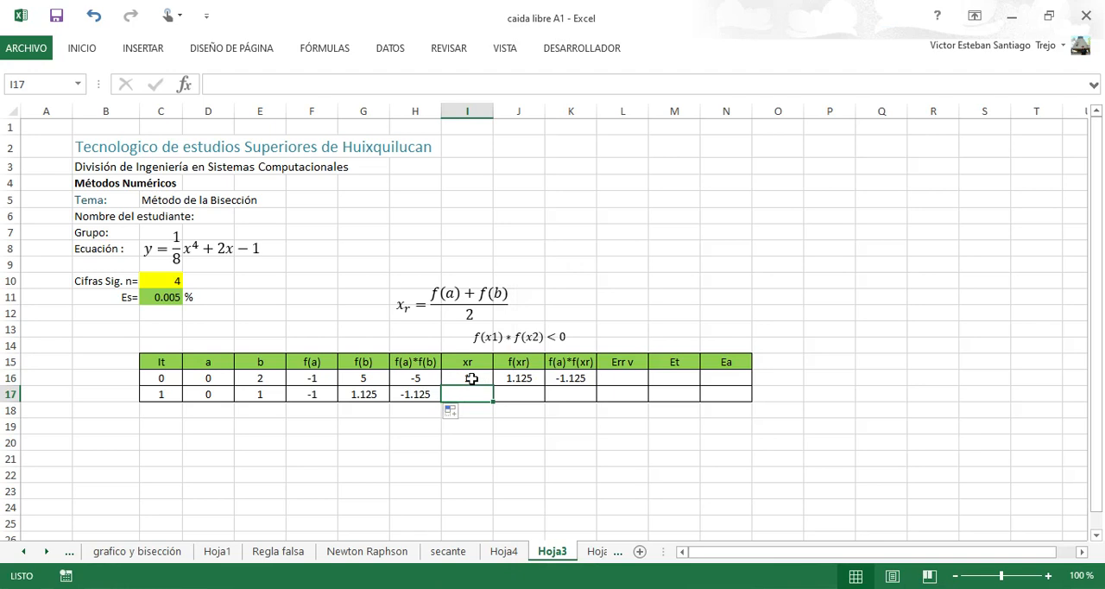
left_click(469, 378)
left_click(268, 86)
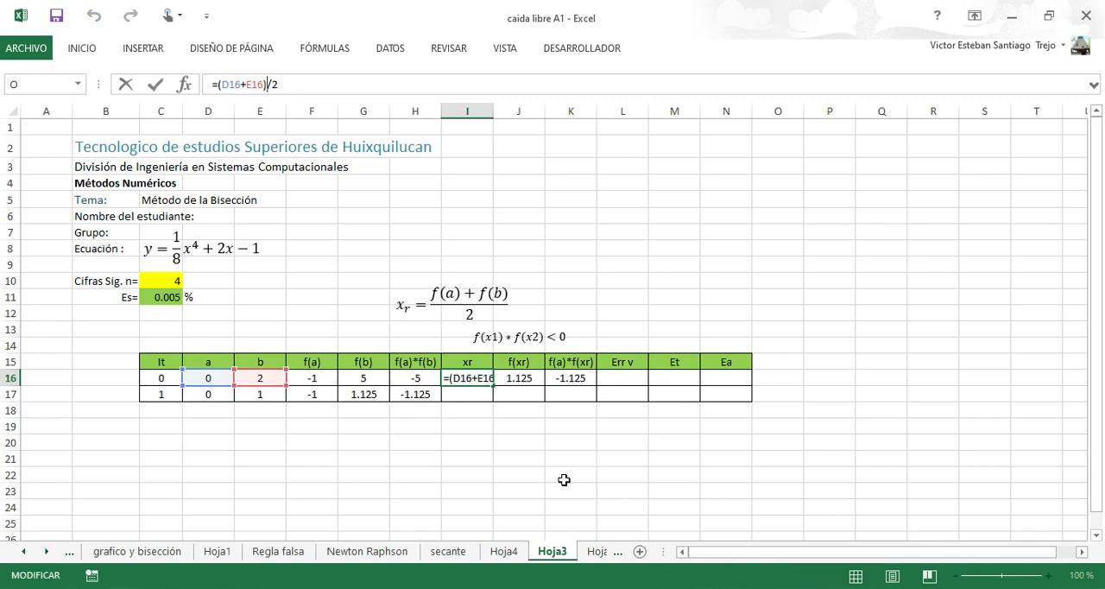
key("ctrl+Return")
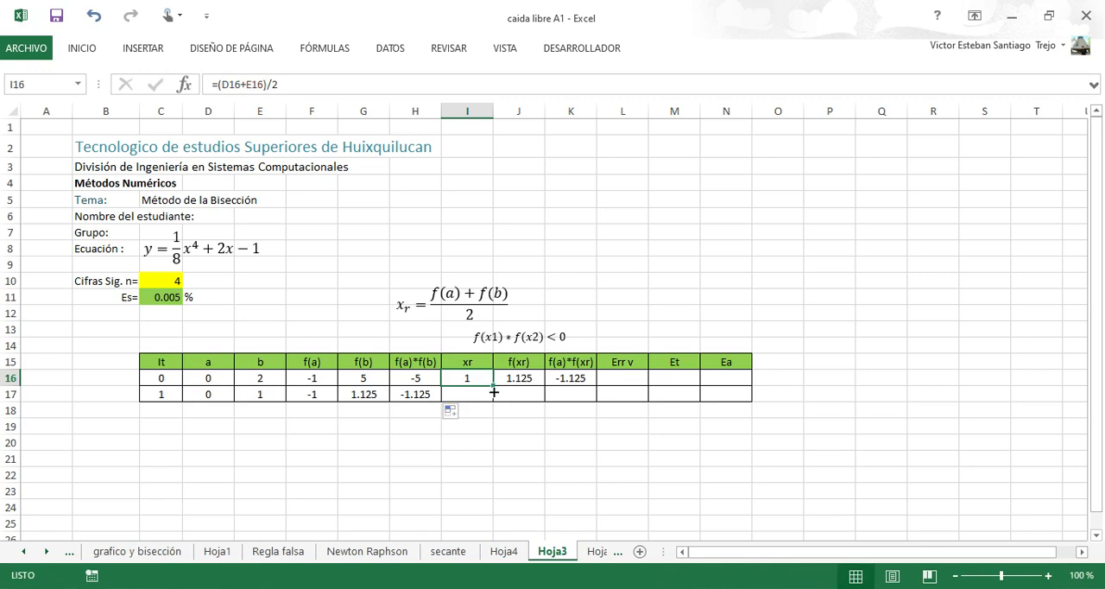
left_click_drag(493, 387, 466, 394)
left_click(466, 394)
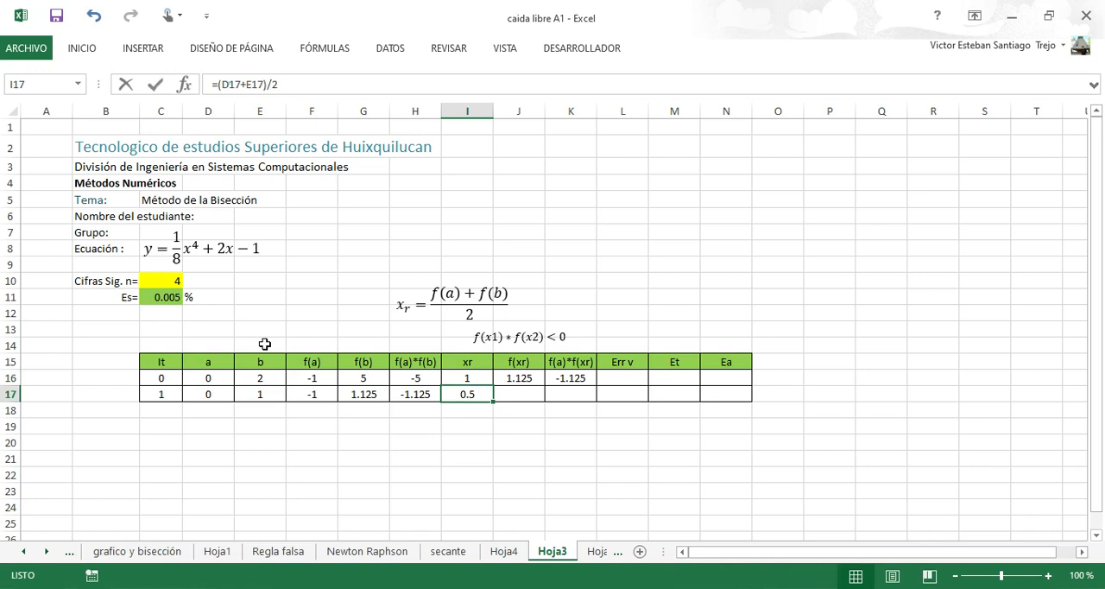
key("F2")
left_click(480, 394)
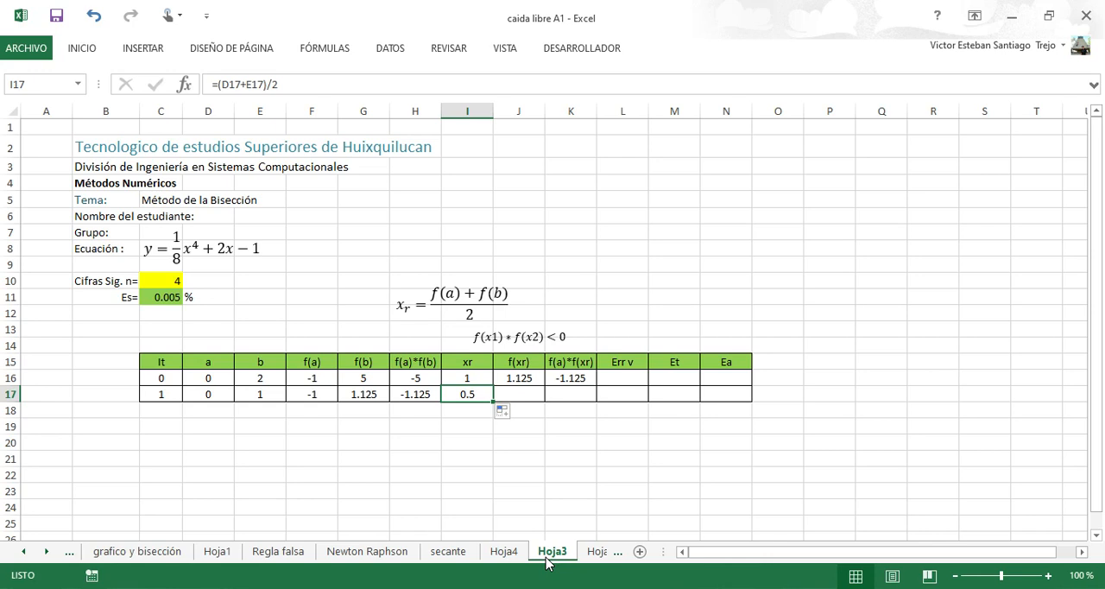
Switch to GeoGebra and plot the vertical line x = 0.5 for the new midpoint.
left_click(826, 559)
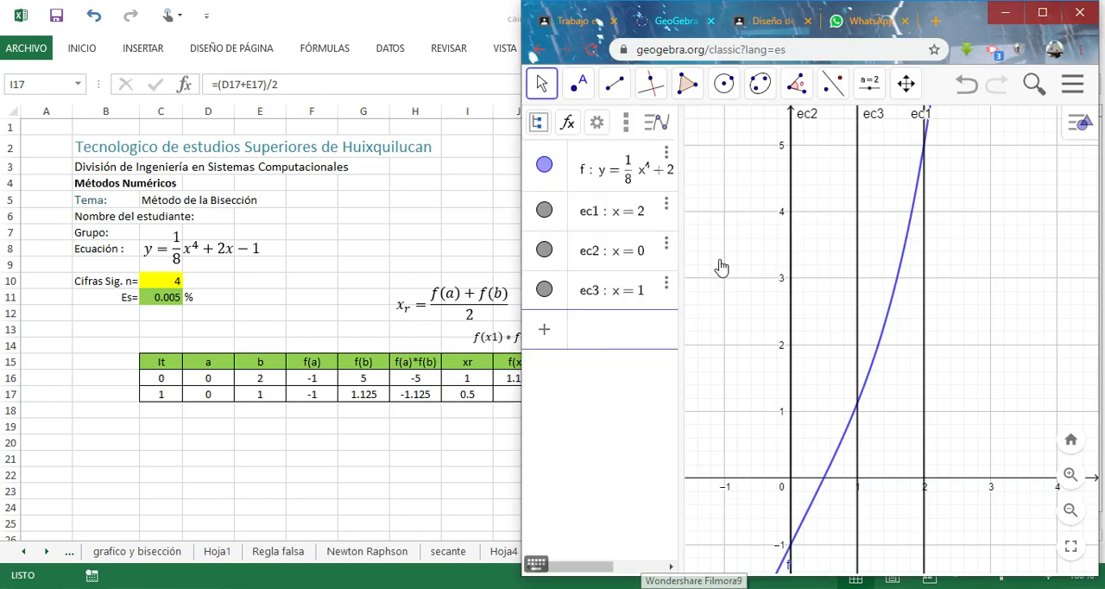
left_click(604, 335)
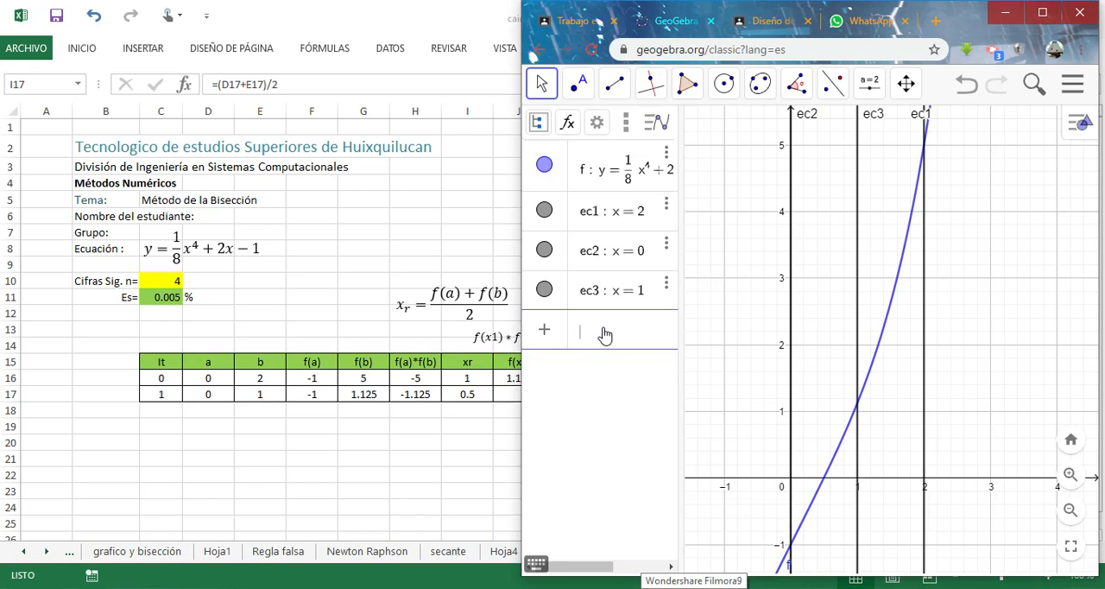
type("x = ")
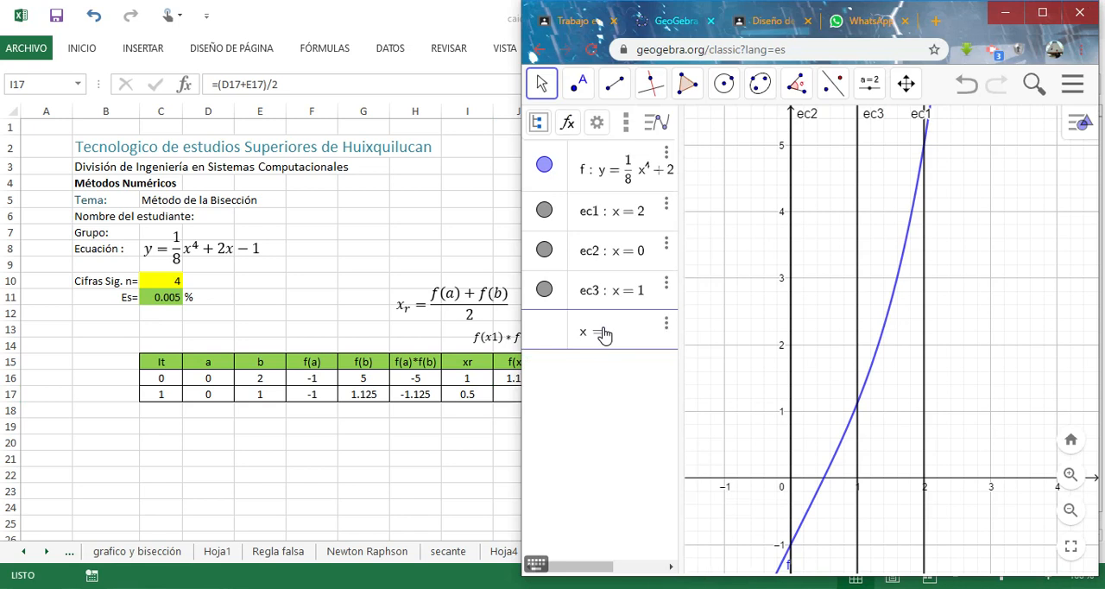
type("0.5")
key("Return")
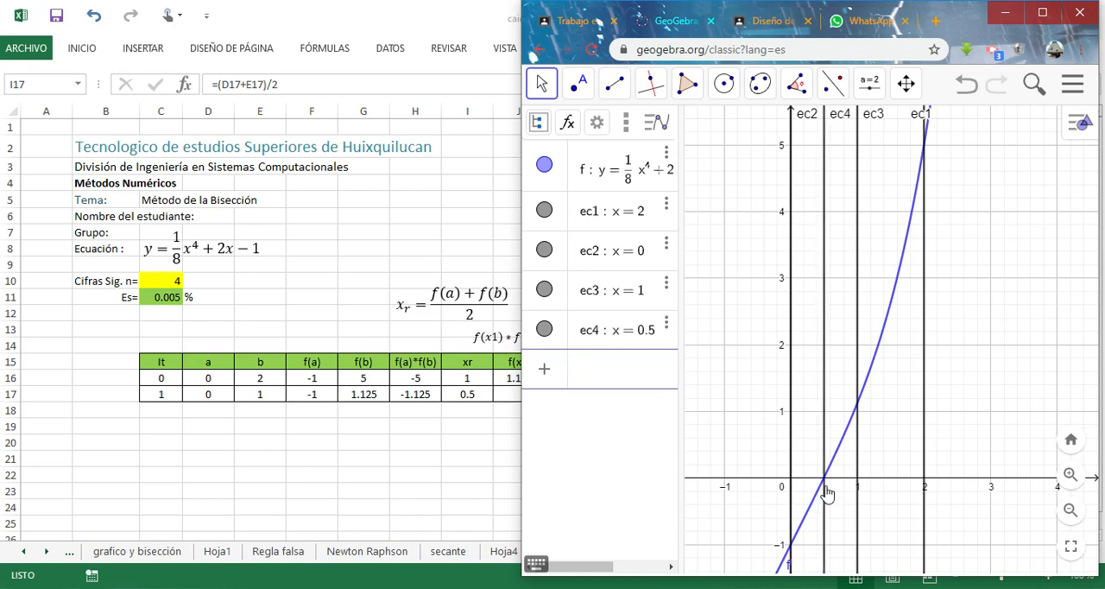
Return to the Excel table and copy the f(xr) formula from J16 down to J17.
left_click(524, 395)
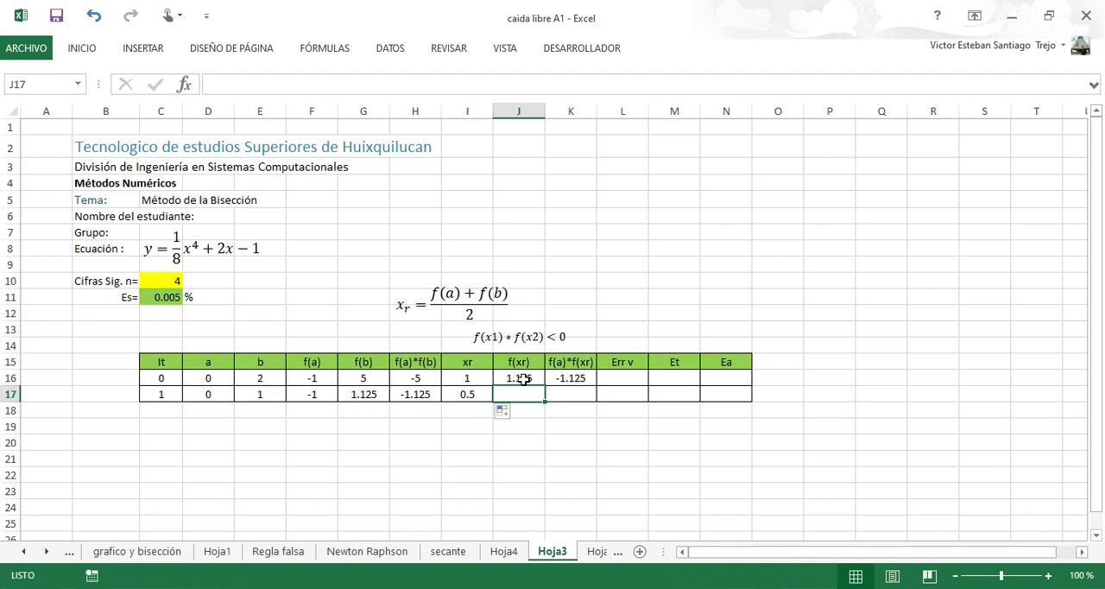
left_click(522, 380)
left_click_drag(545, 385, 542, 397)
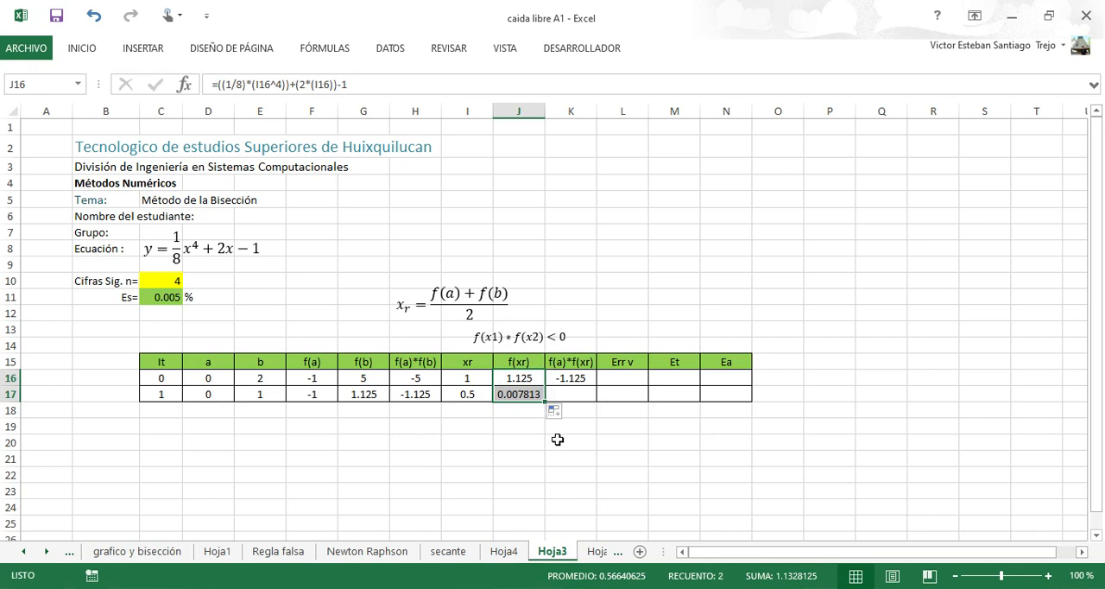
Review the f(a)*f(xr) formula in K16 and copy it down to K17.
left_click(577, 398)
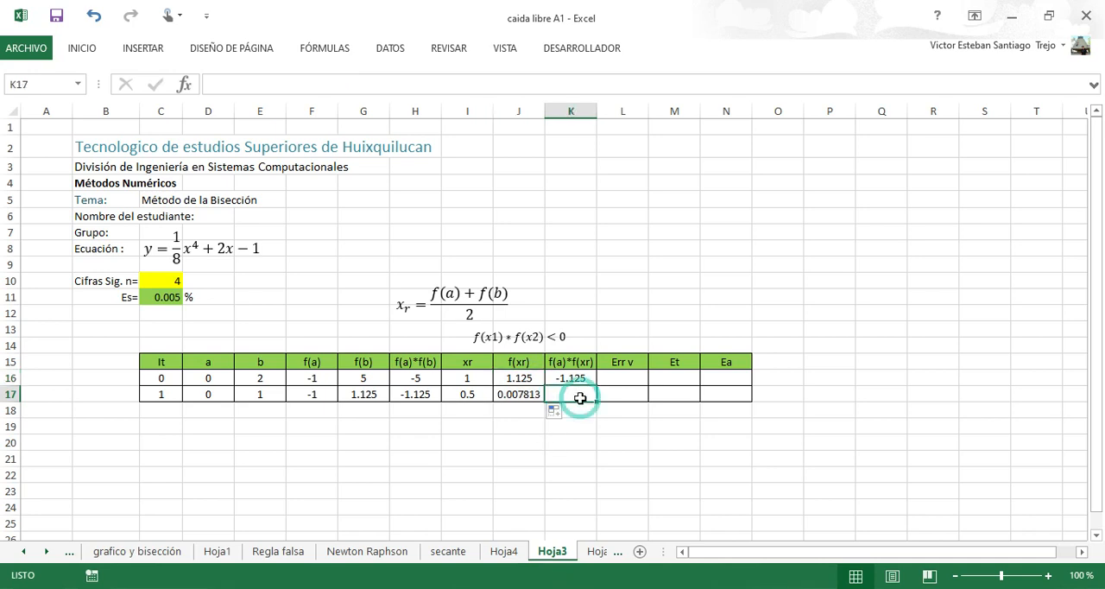
left_click(584, 377)
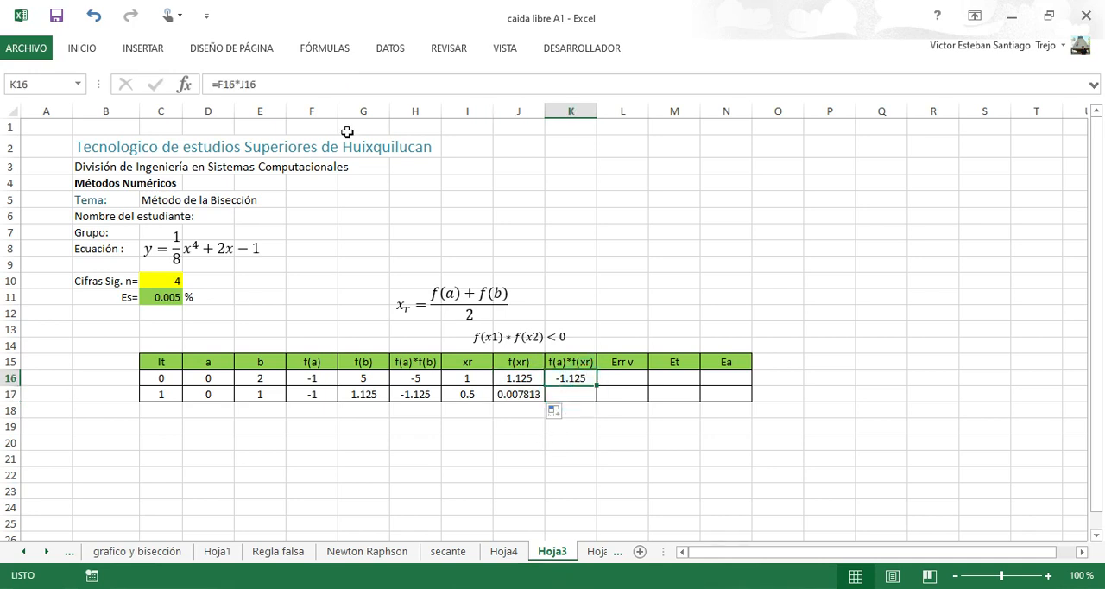
left_click(246, 85)
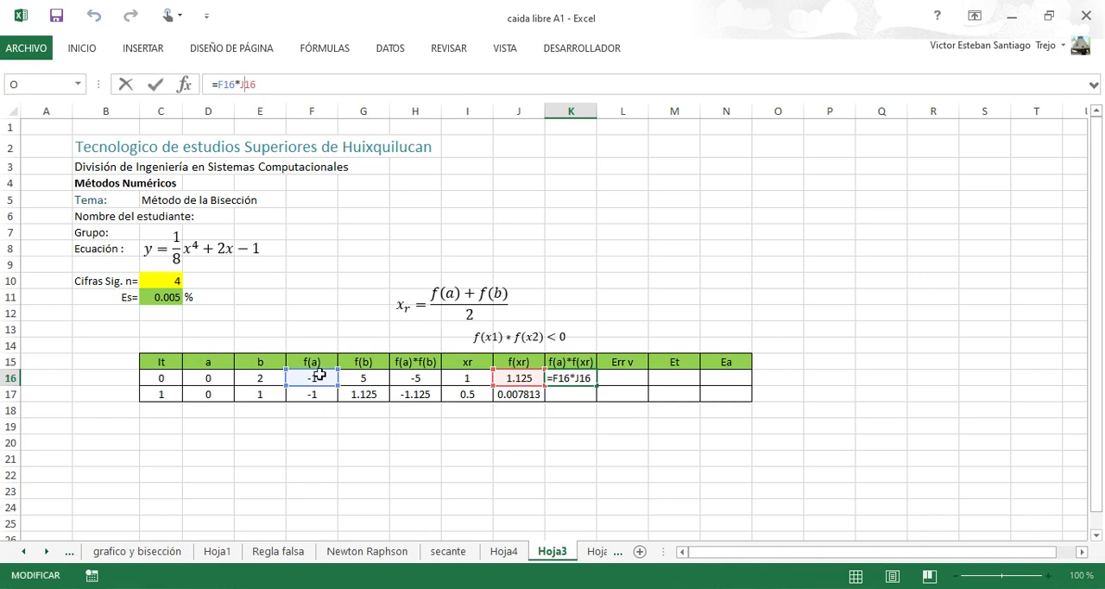
left_click(587, 384)
left_click_drag(596, 386, 575, 396)
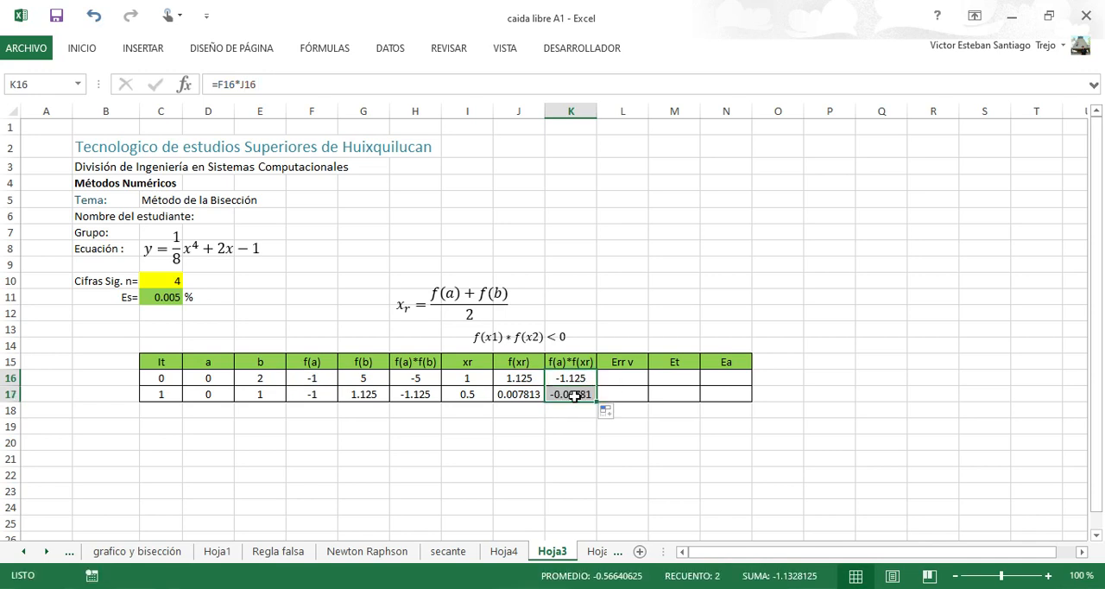
left_click(575, 395)
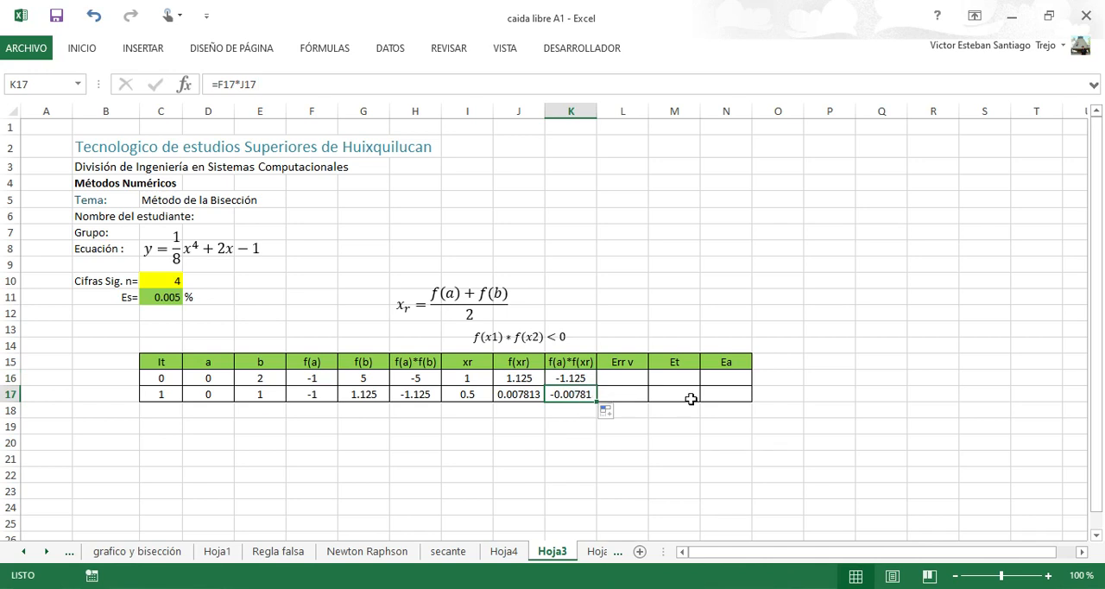
left_click(720, 393)
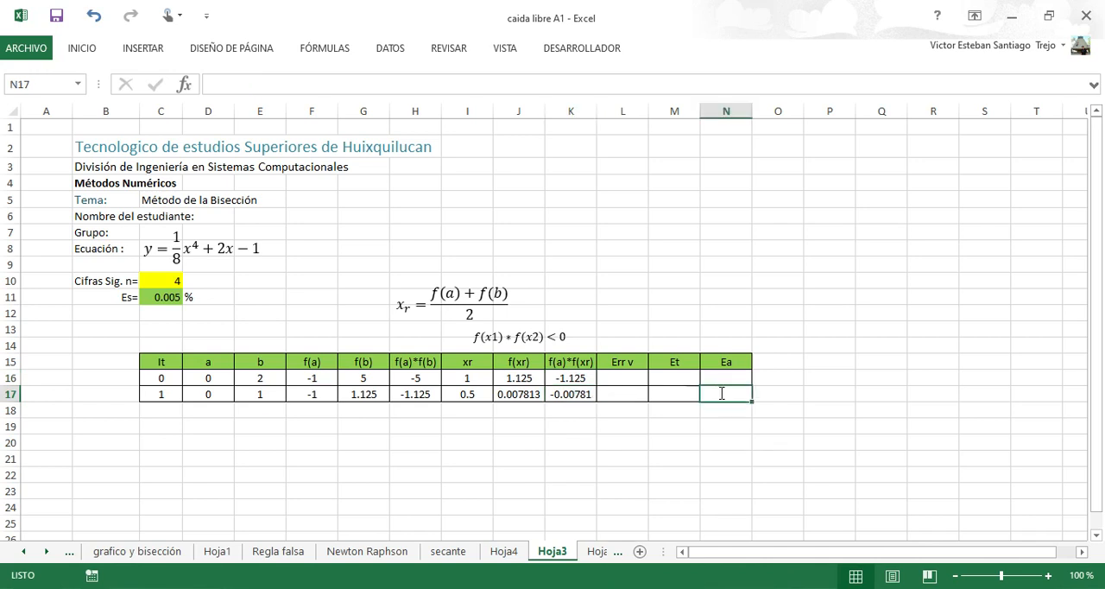
type("=")
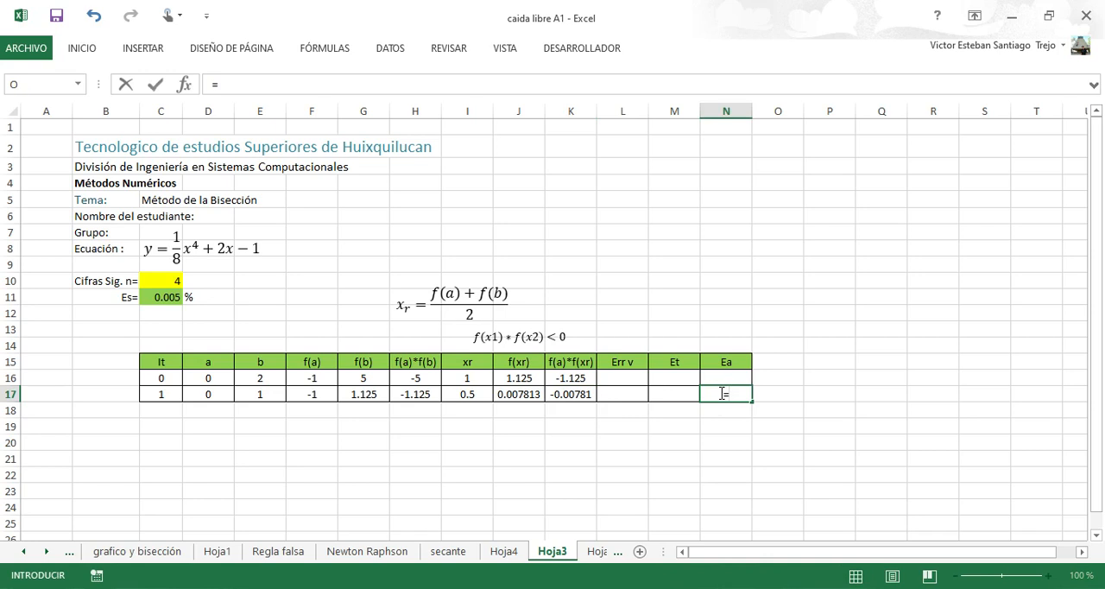
key("Escape")
Insert a new equation object on the sheet and begin it with "Ea =".
left_click(536, 267)
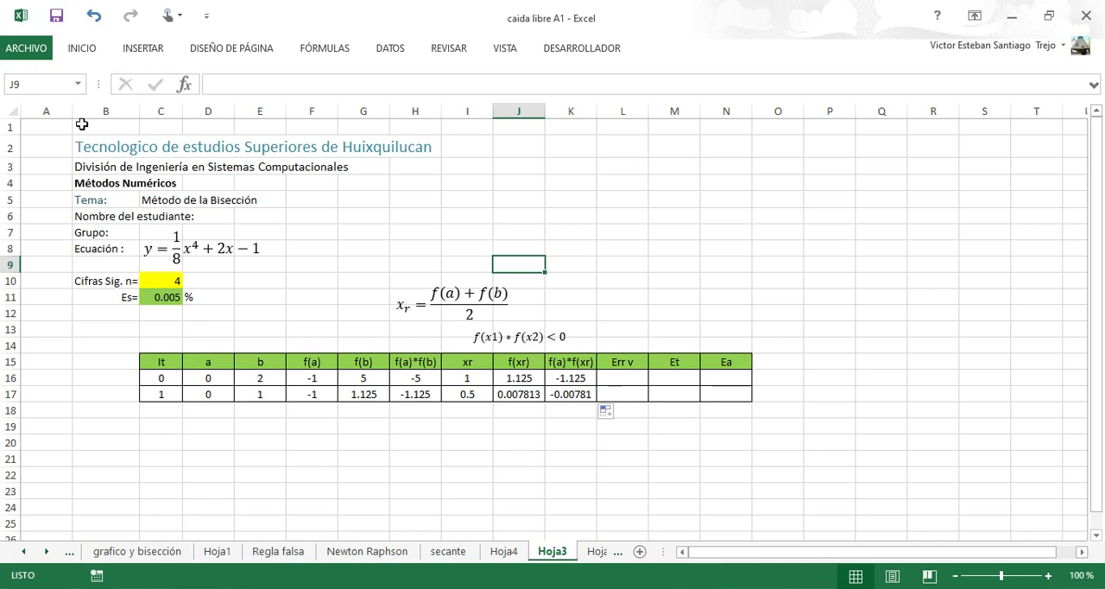
left_click(140, 50)
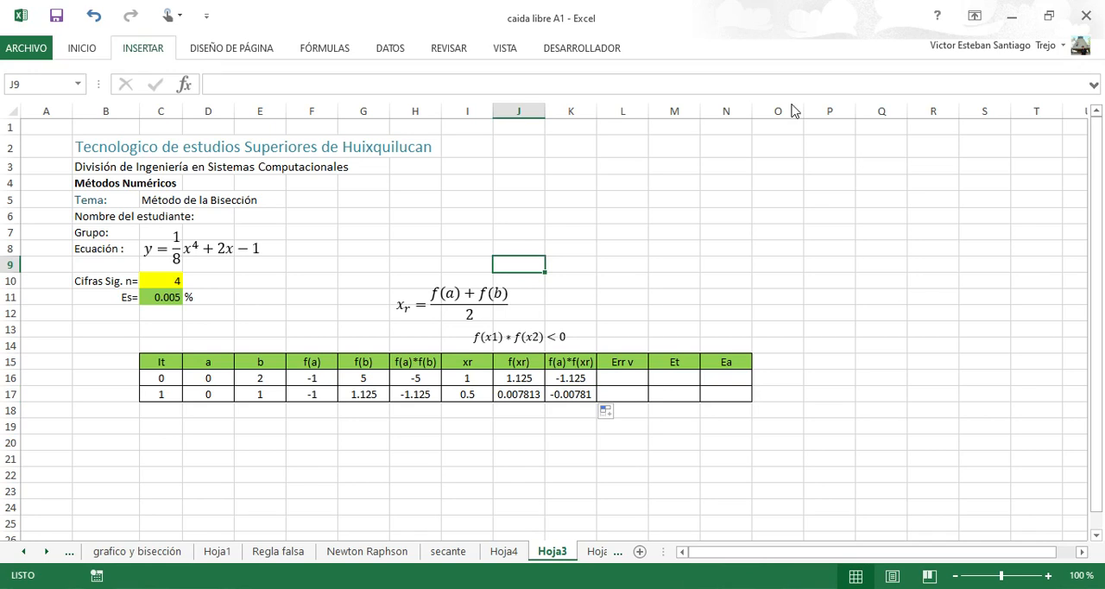
left_click(975, 74)
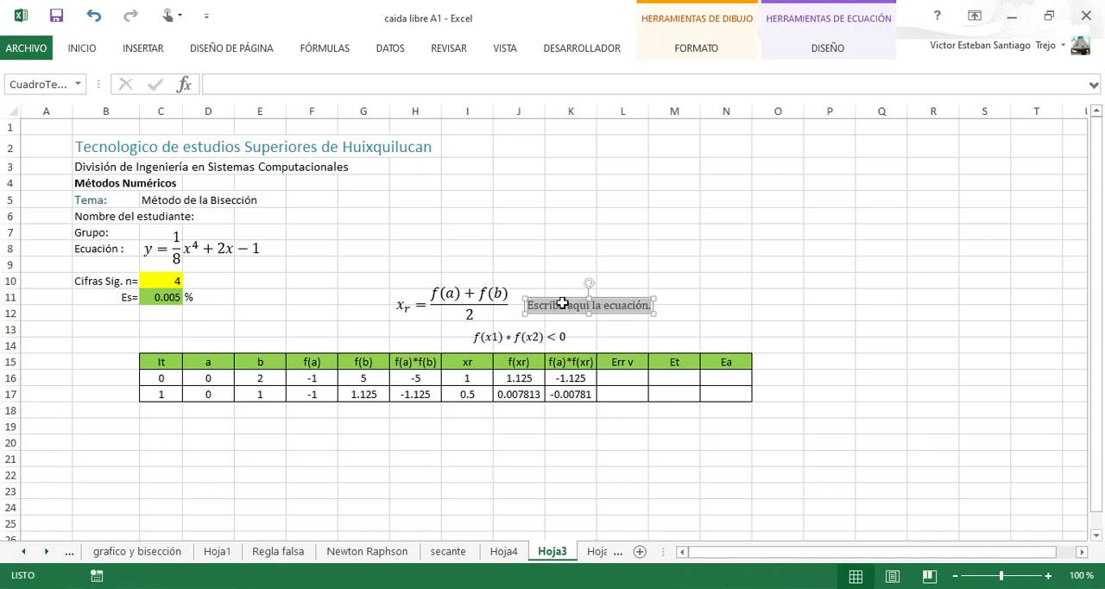
type("a")
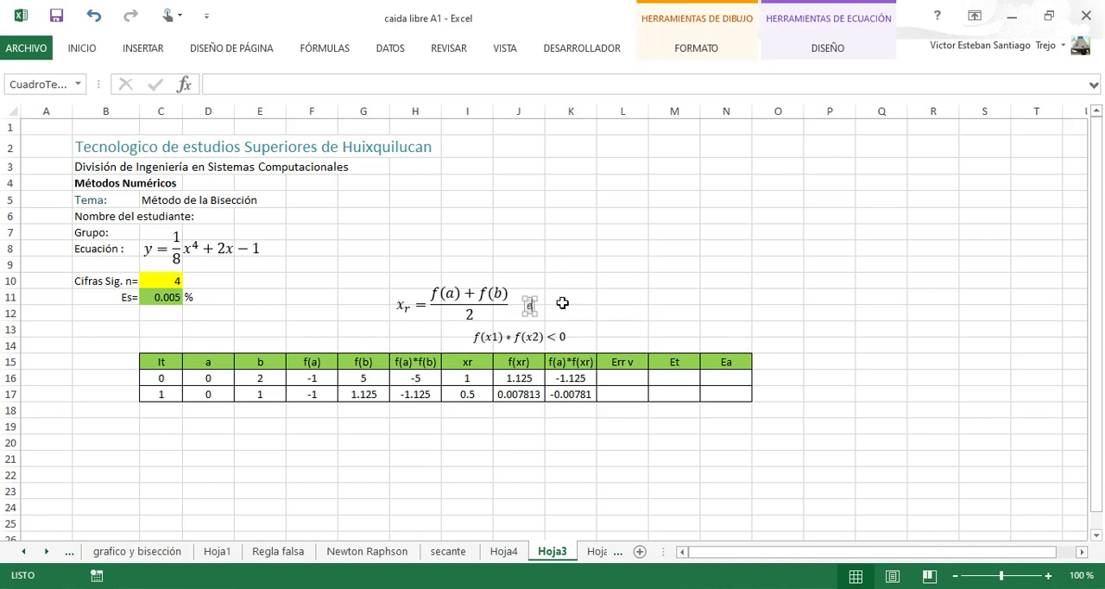
key("BackSpace")
type("Ea =")
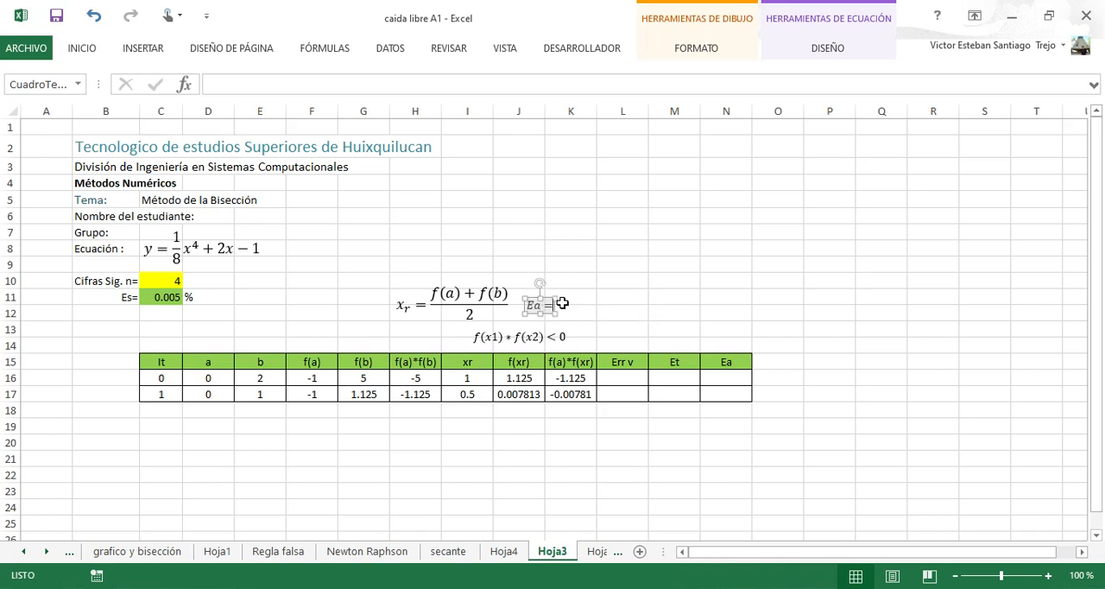
Add an empty stacked fraction after "Ea =" in the equation and select its numerator placeholder.
left_click(850, 25)
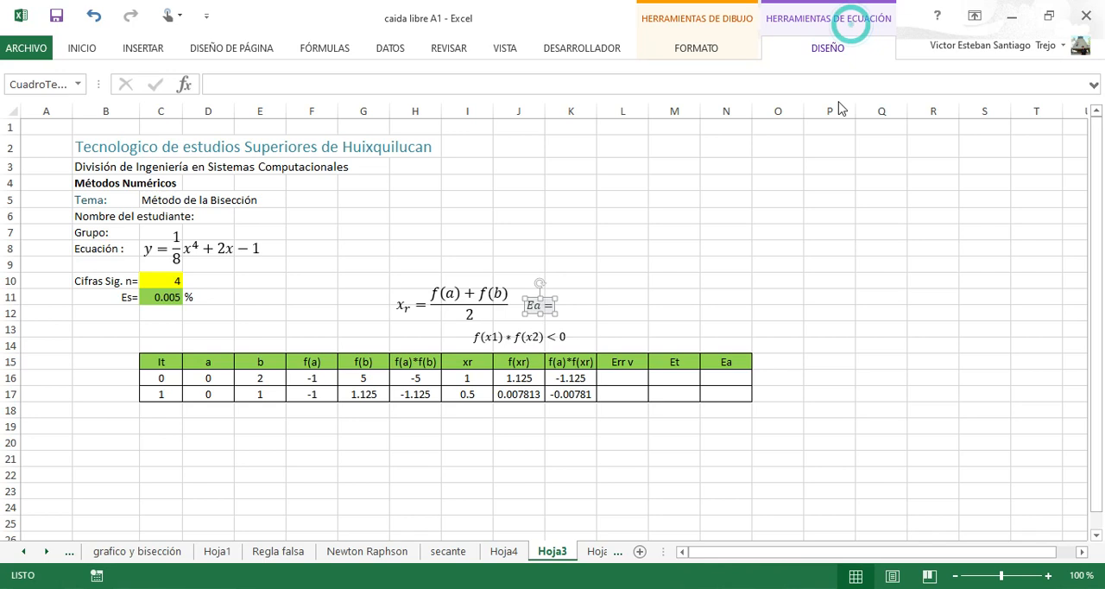
left_click(826, 48)
left_click(639, 87)
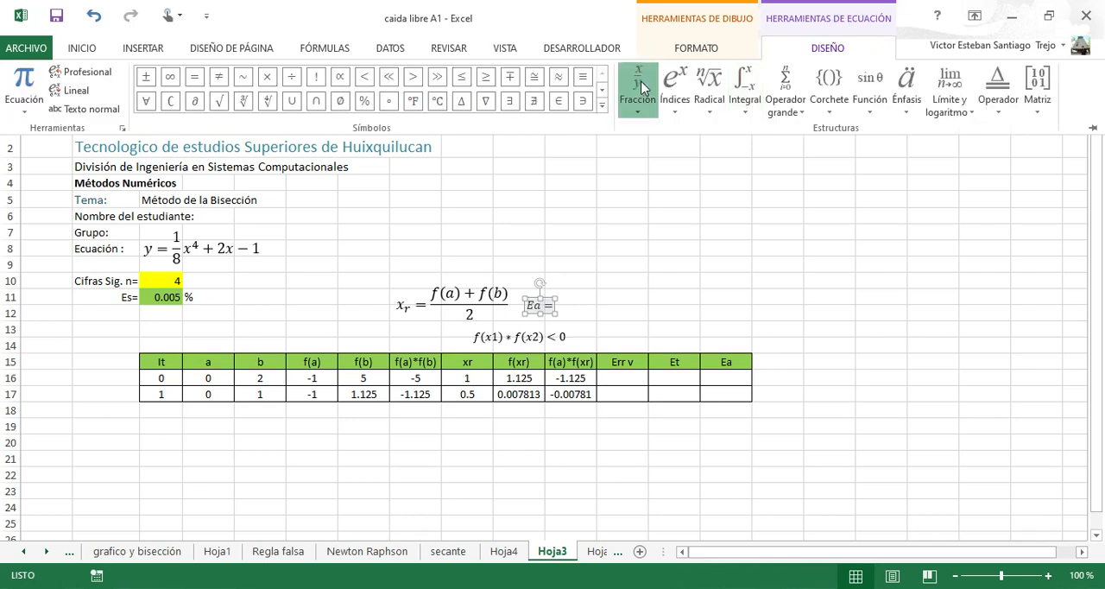
left_click(573, 376)
left_click(558, 307)
left_click(561, 304)
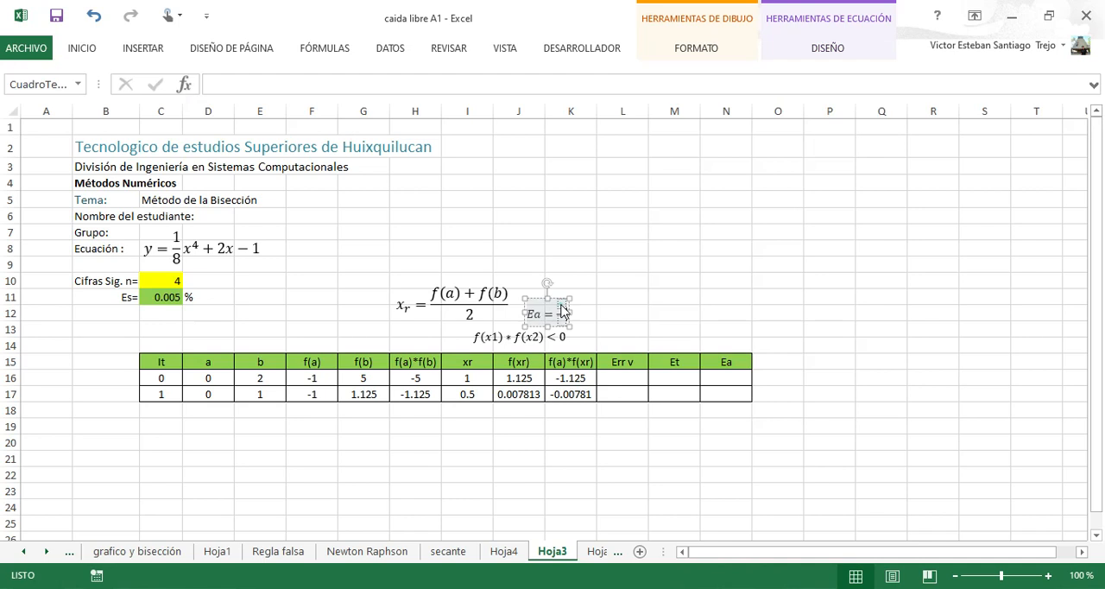
left_click(562, 308)
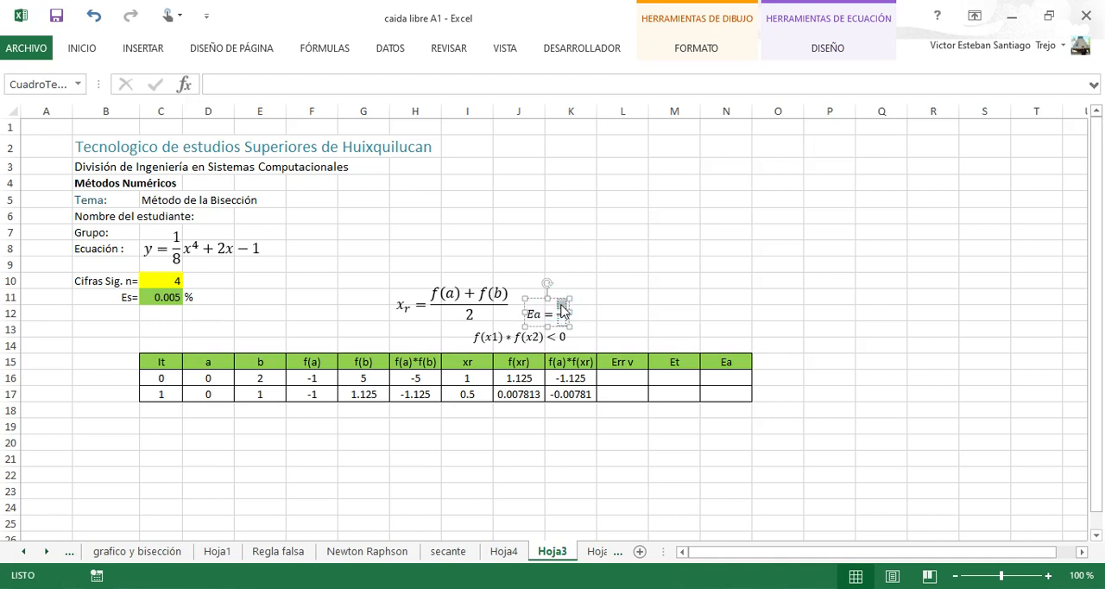
Fill the Ea fraction with the numerator "Val Act-ValAnt" and the denominator "Val Act".
type("Val")
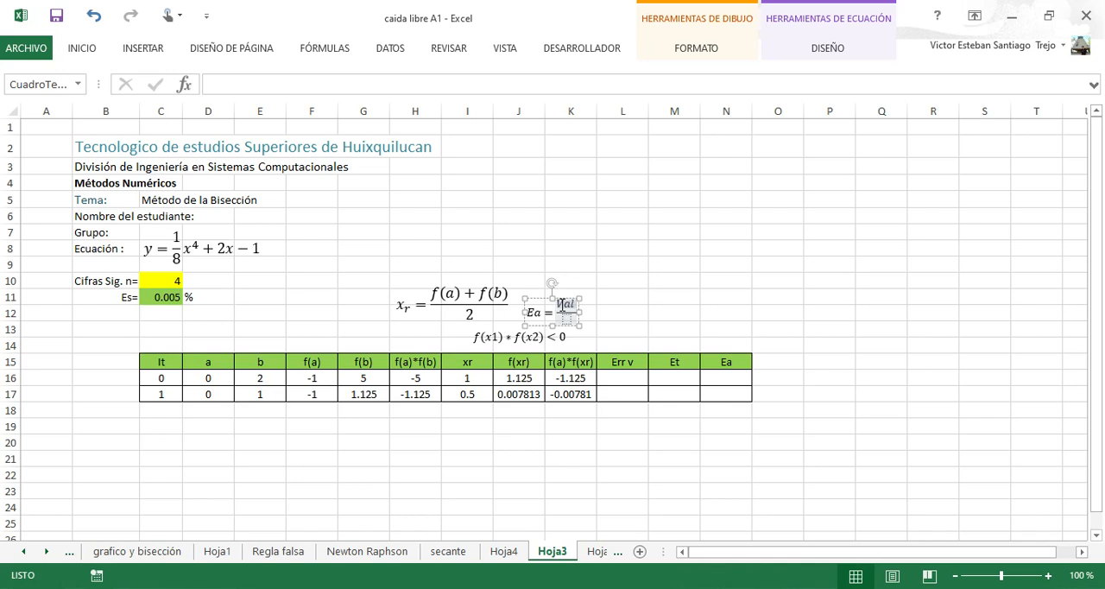
type(" Act-")
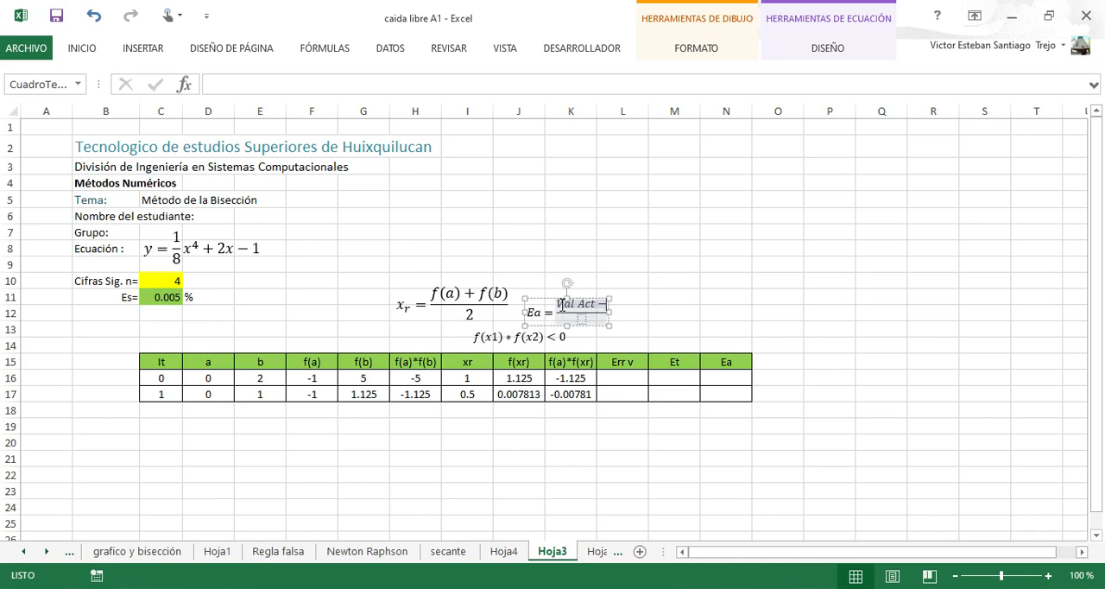
type("Val")
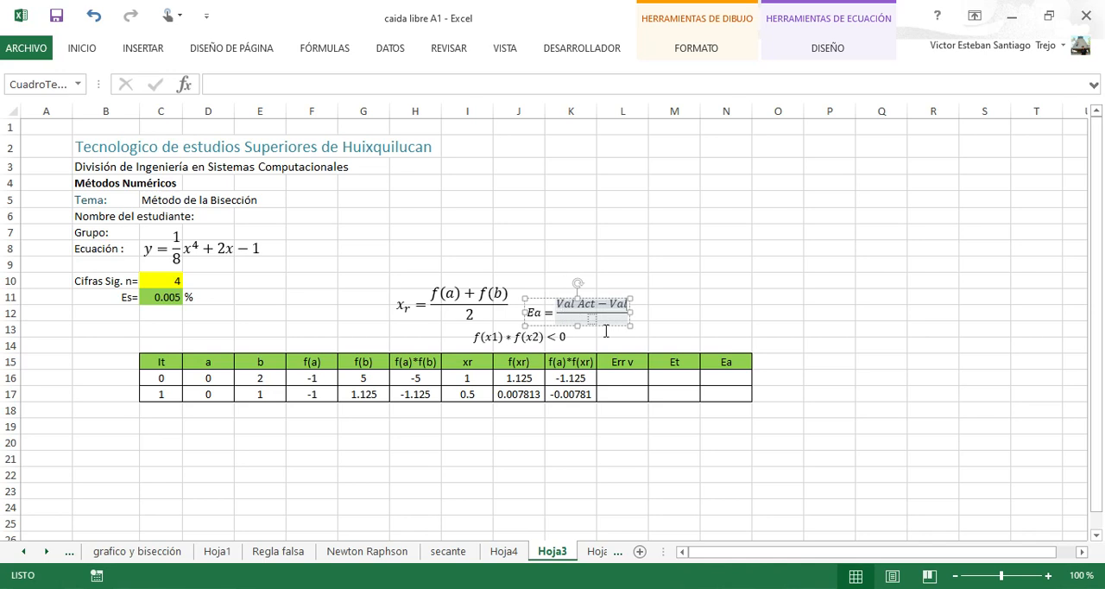
type("Ant")
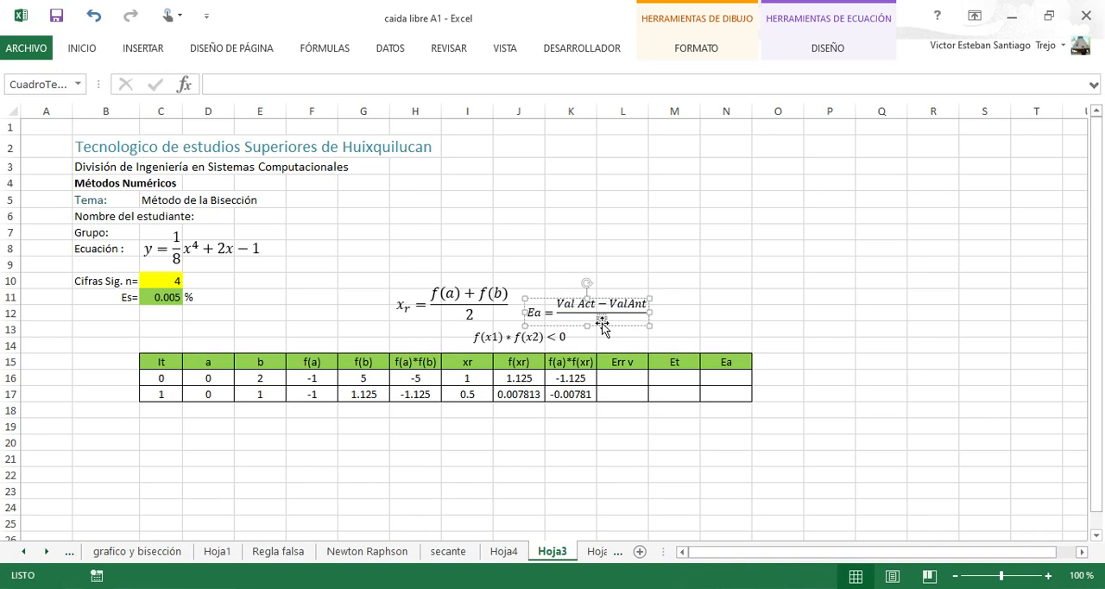
left_click(601, 322)
type("V")
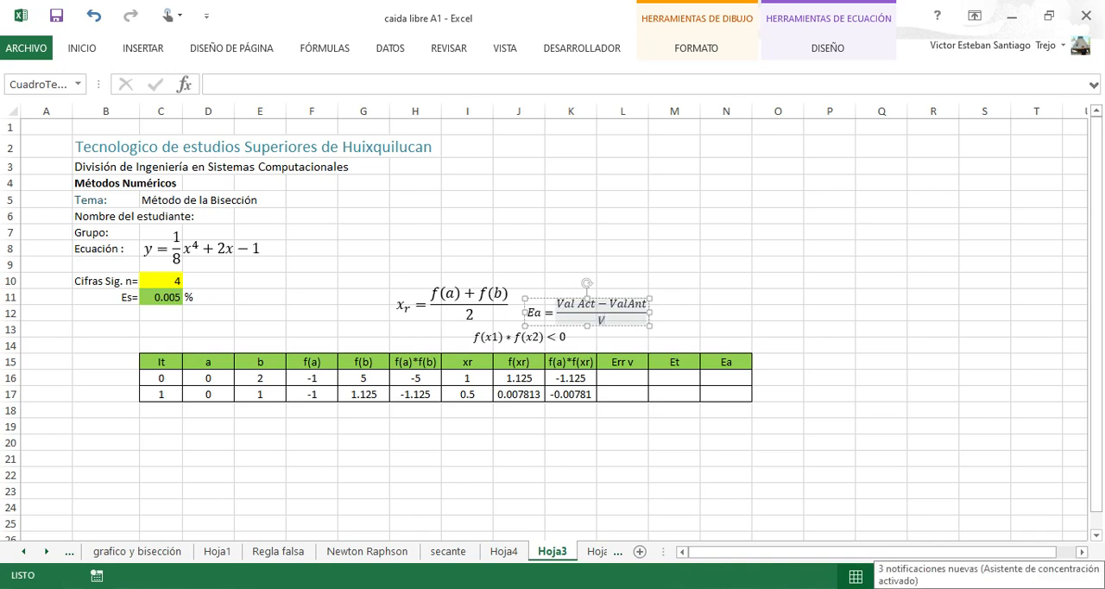
type("al Act")
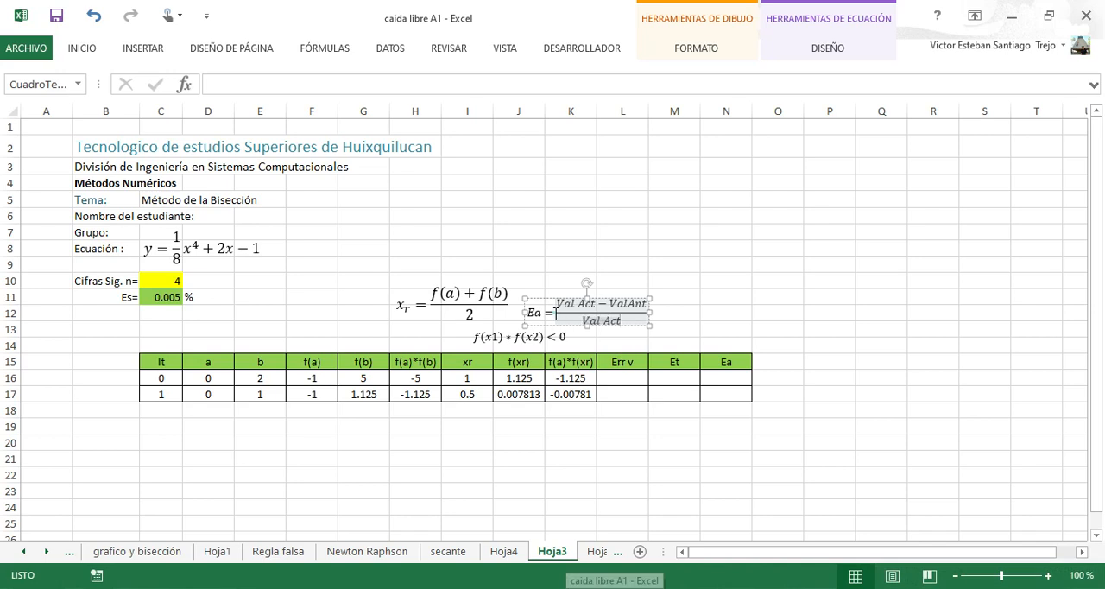
Append the factor "x100" after the fraction in the Ea equation.
left_click(556, 314)
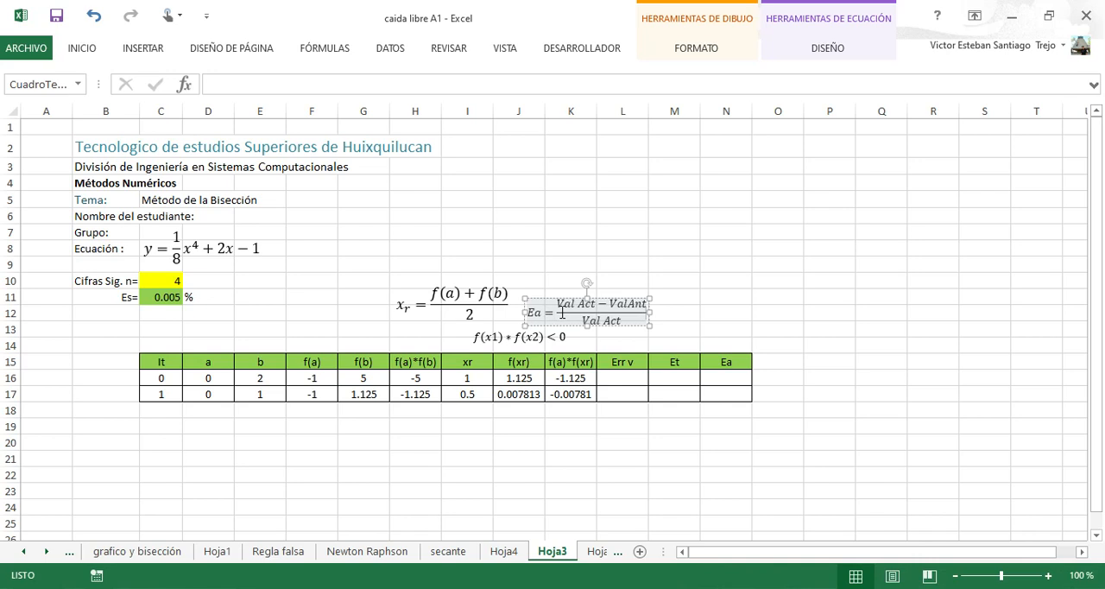
type("*")
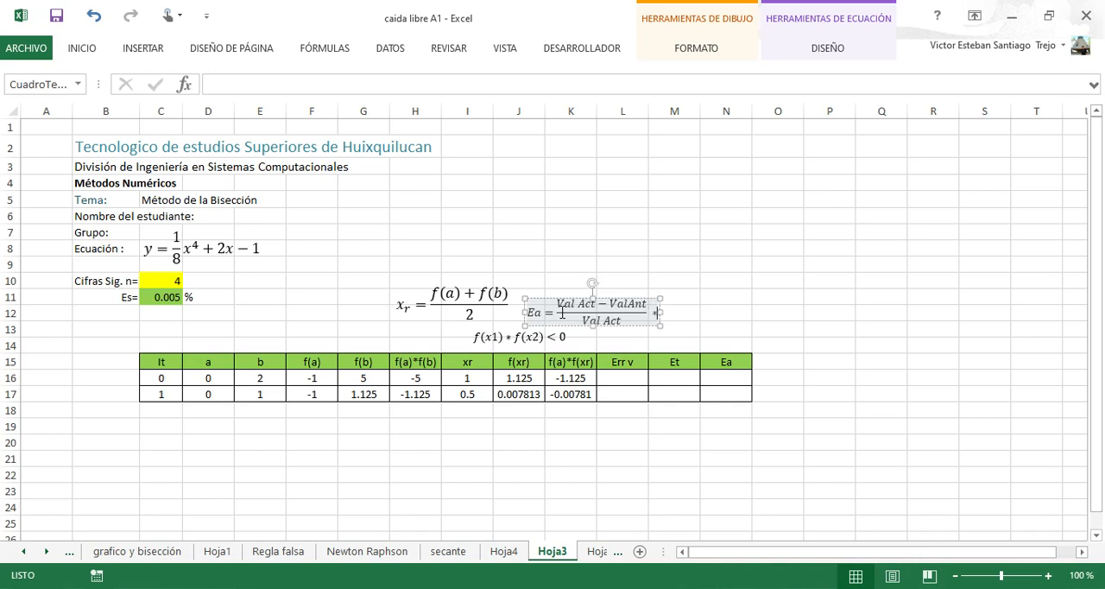
key("BackSpace")
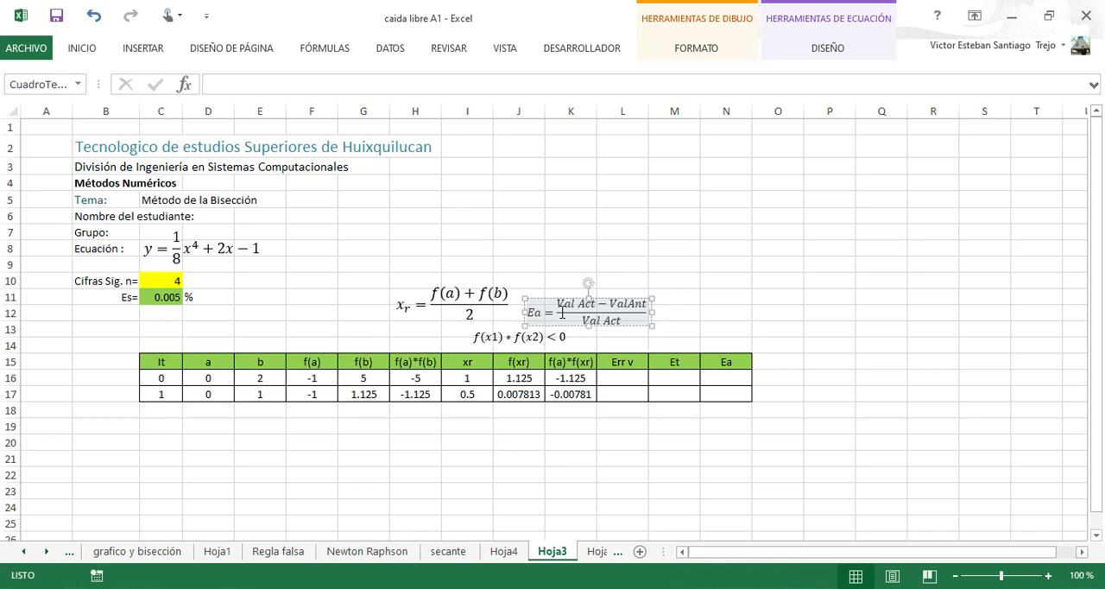
type("x")
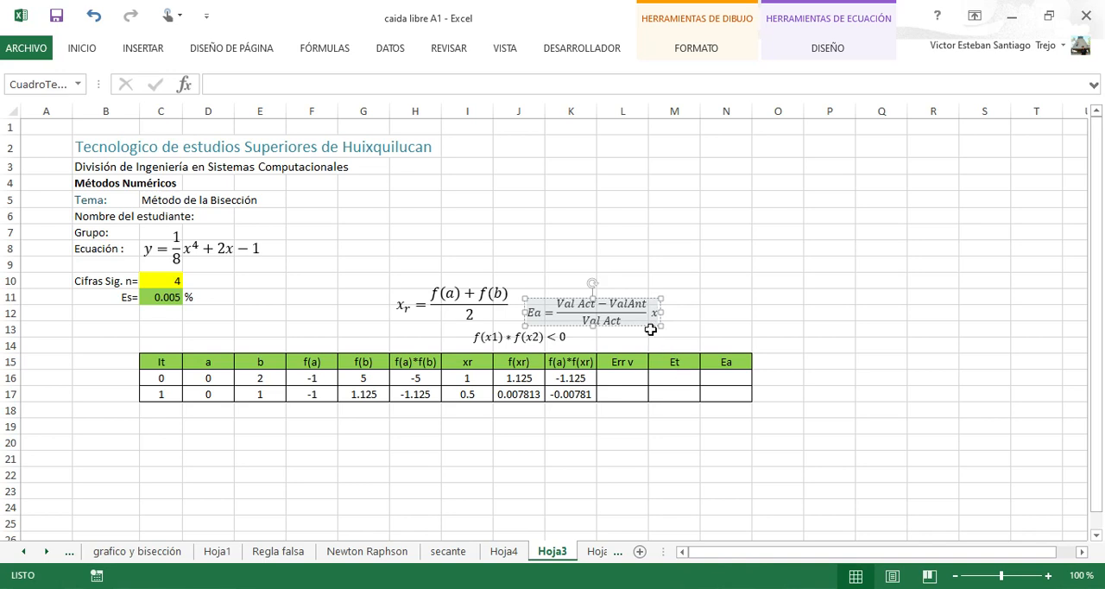
type("100")
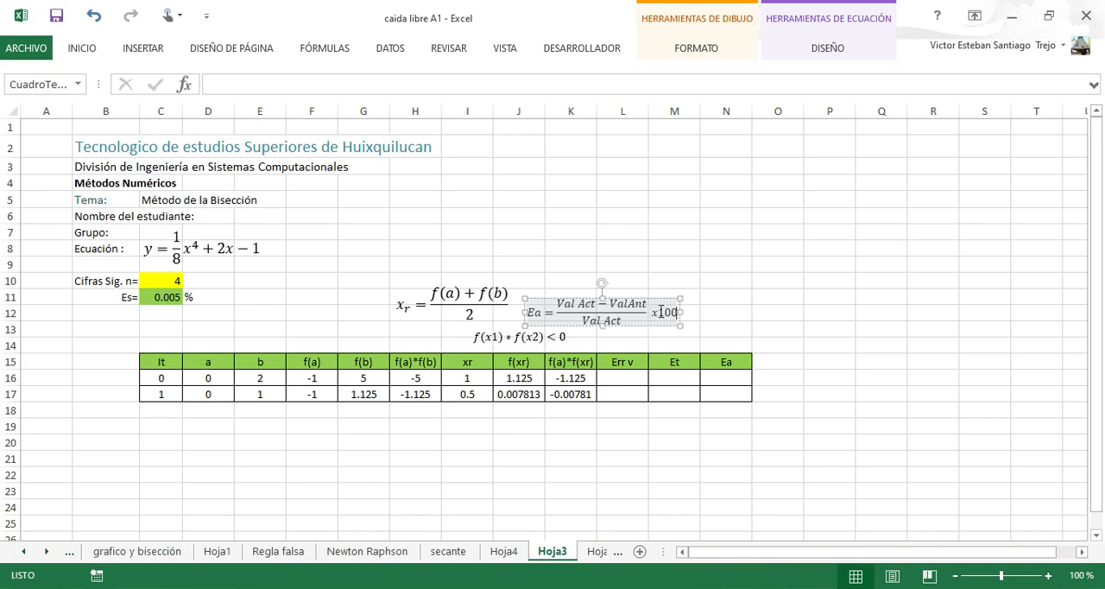
Move the Ea equation to just above the Et and Ea columns of the table.
left_click(720, 393)
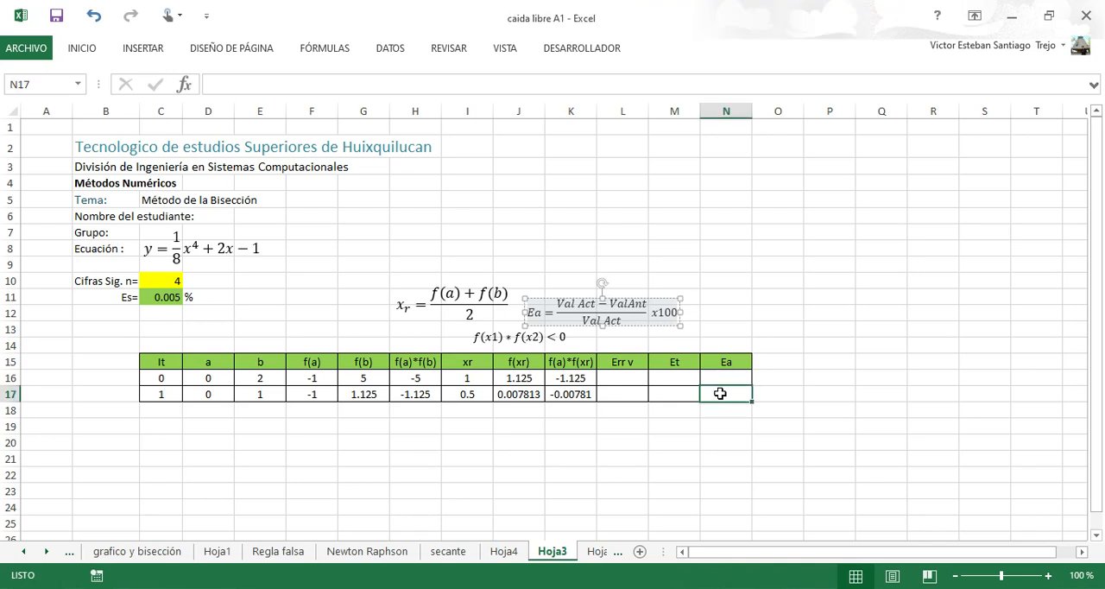
left_click(725, 377)
left_click(633, 316)
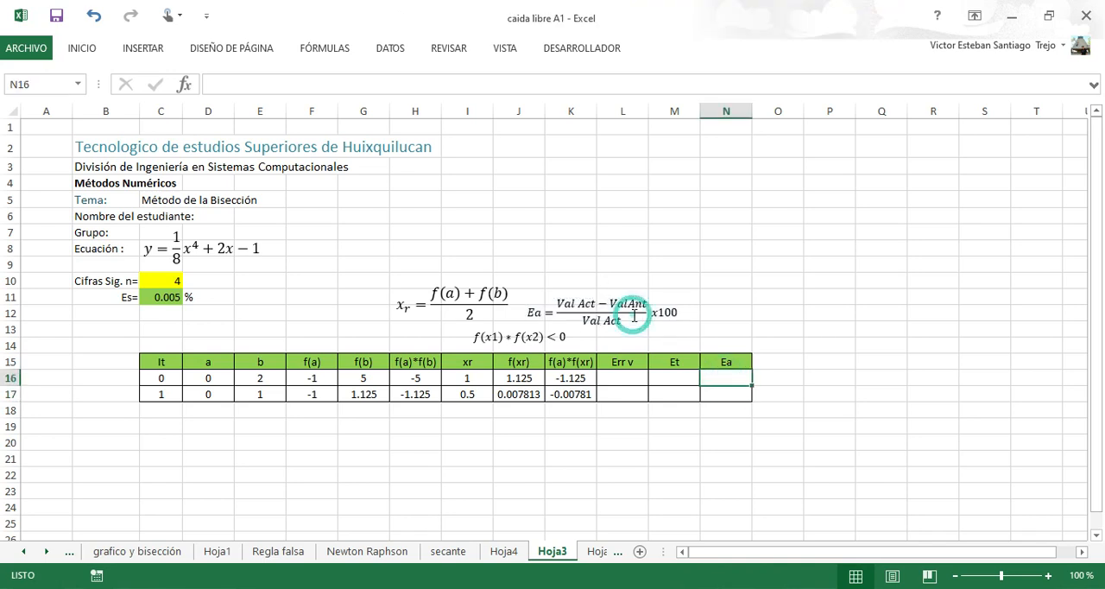
left_click(629, 304)
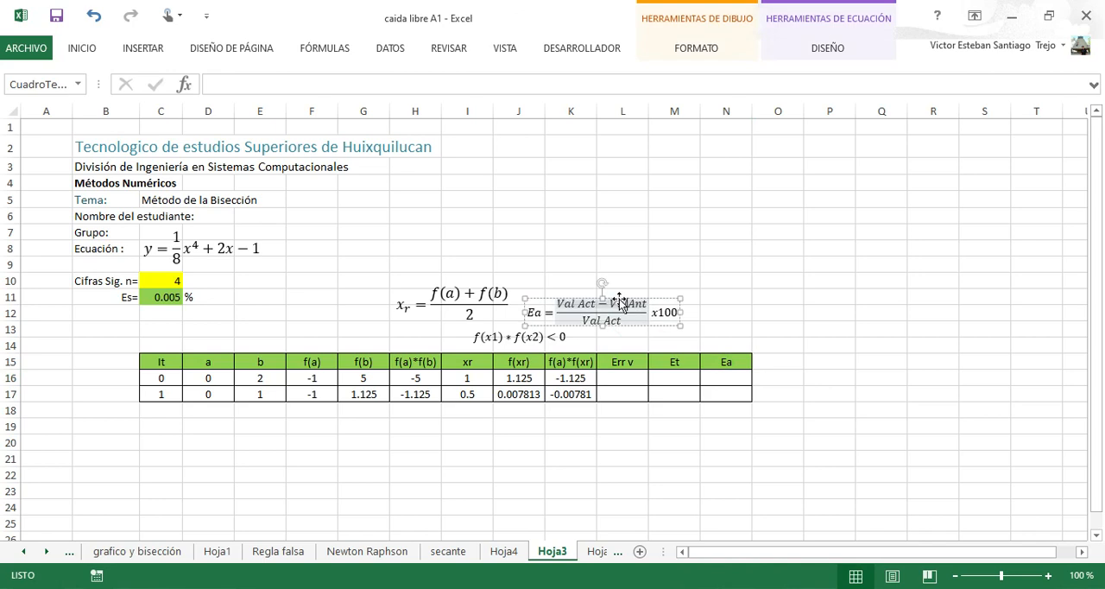
left_click_drag(620, 302, 748, 322)
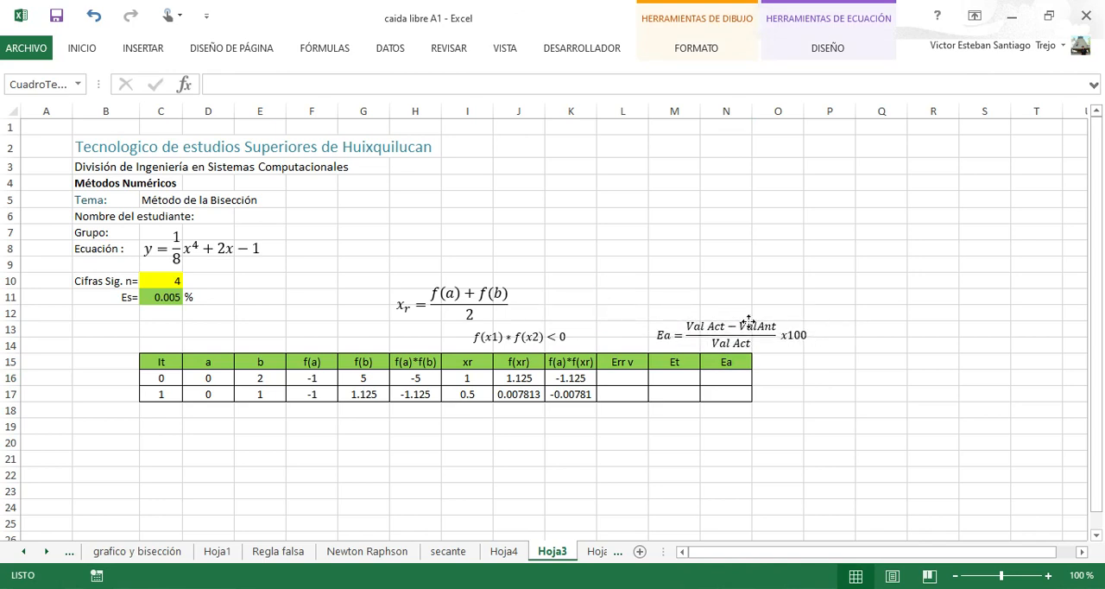
Enter the approximate error formula =((I17-I16)/I17)*100 in cell N17.
left_click(727, 394)
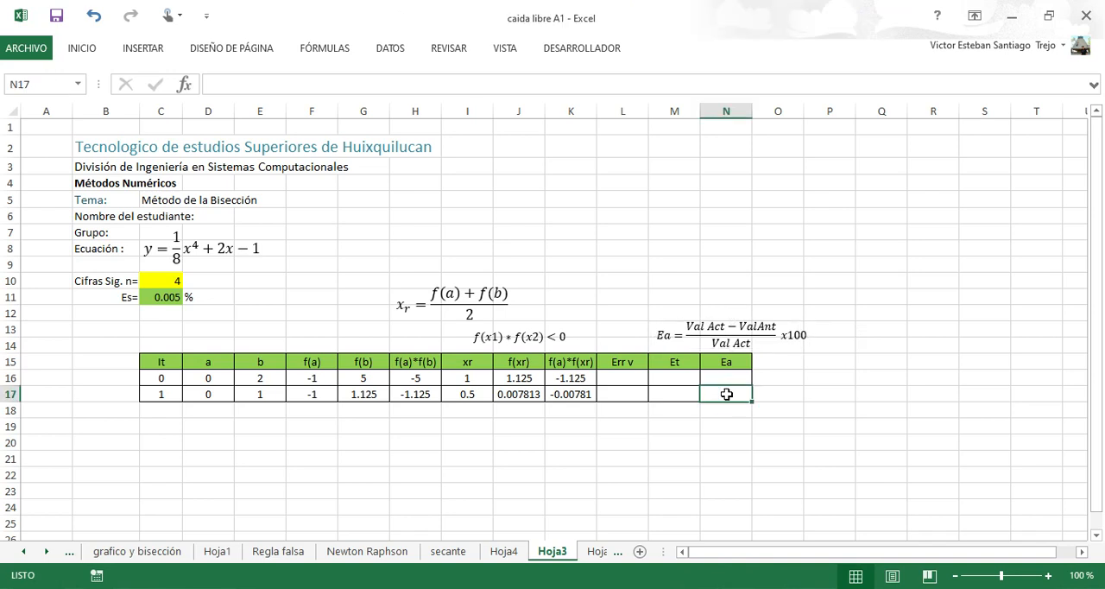
type("=((")
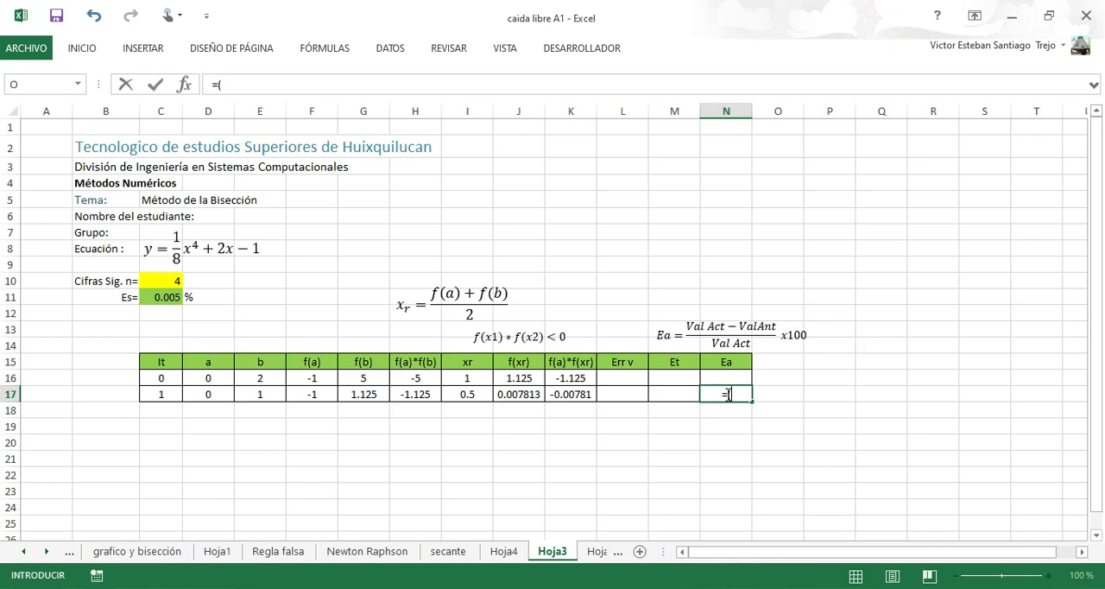
left_click(467, 394)
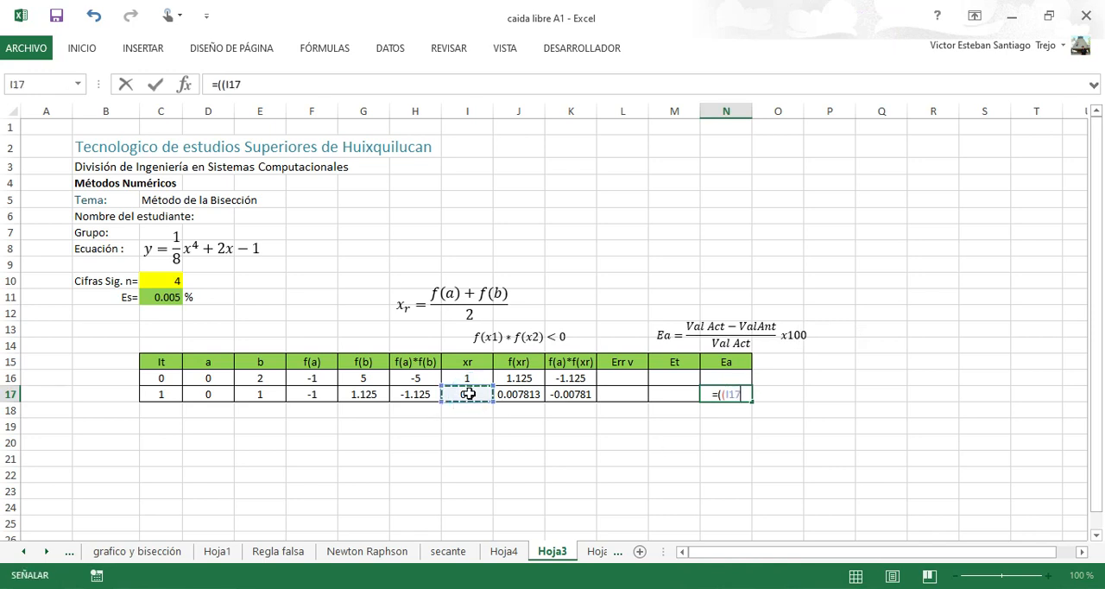
type("-")
left_click(472, 378)
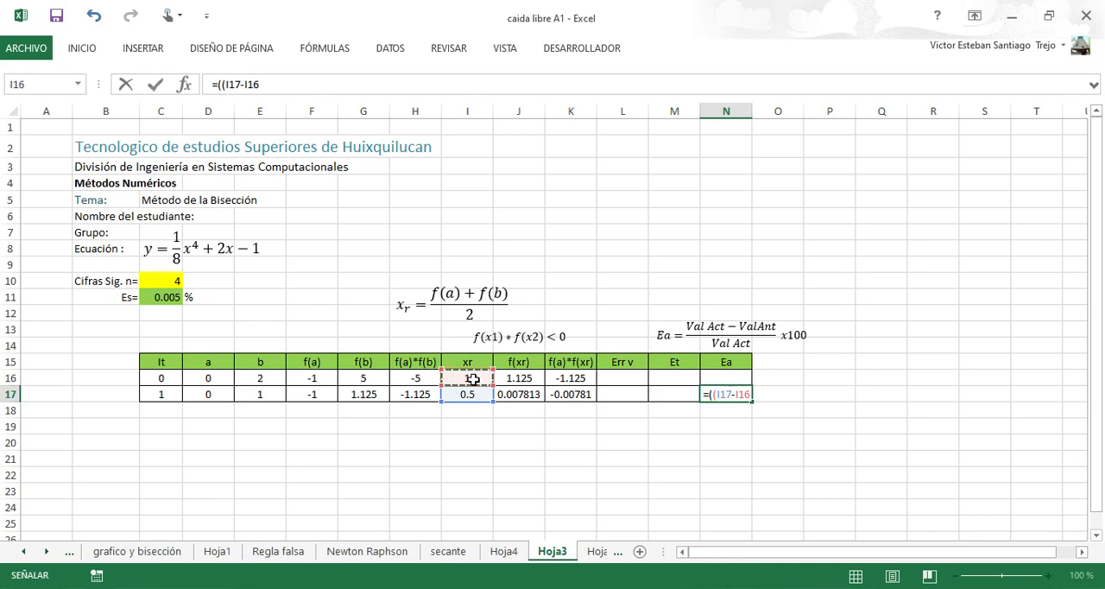
type(")/")
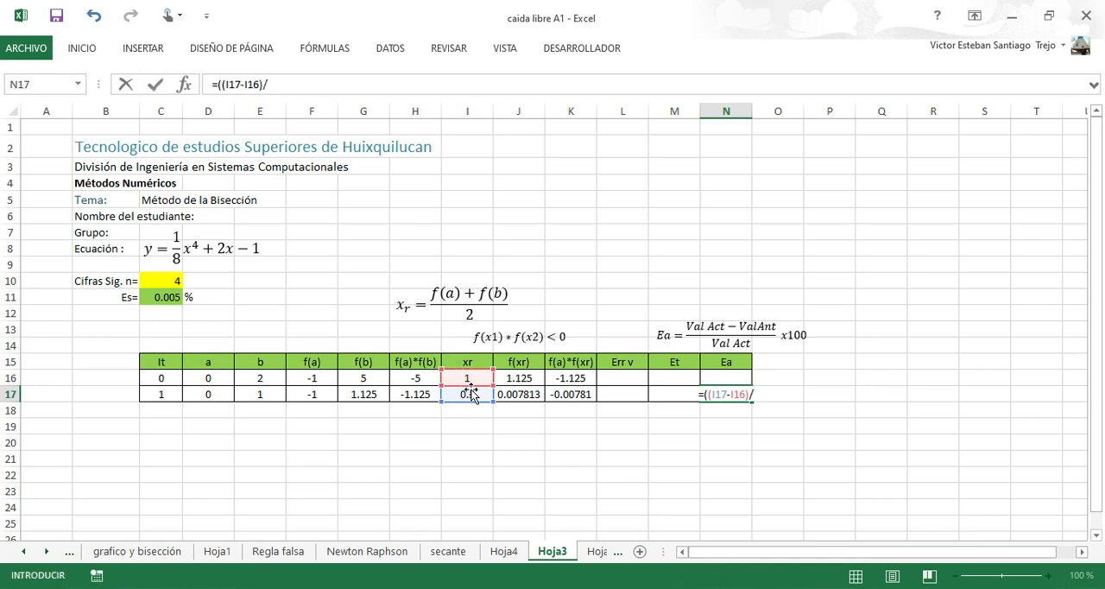
left_click(467, 393)
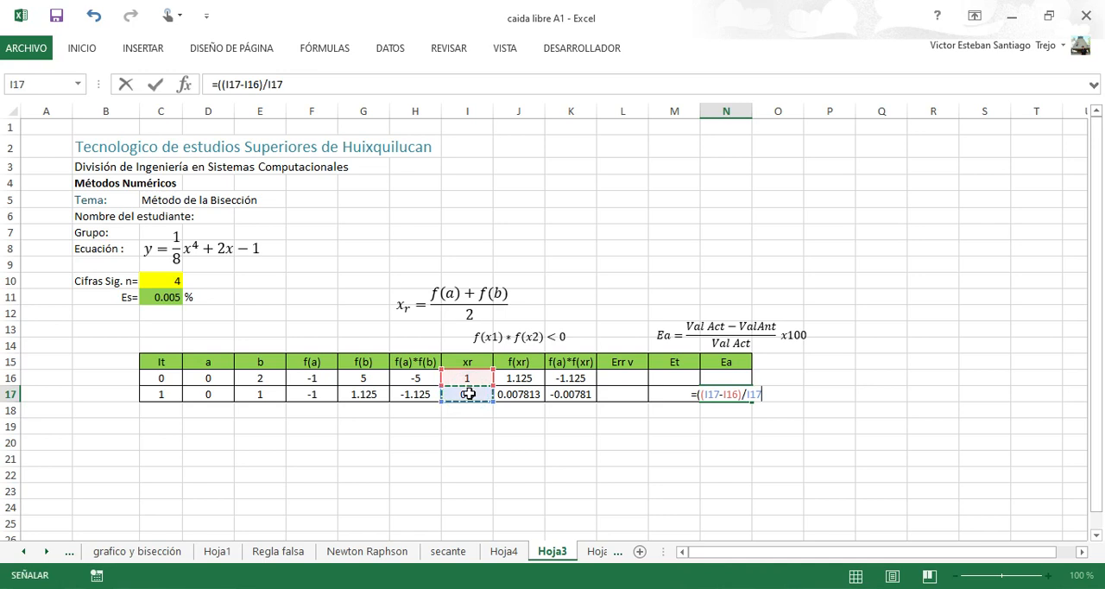
type(")")
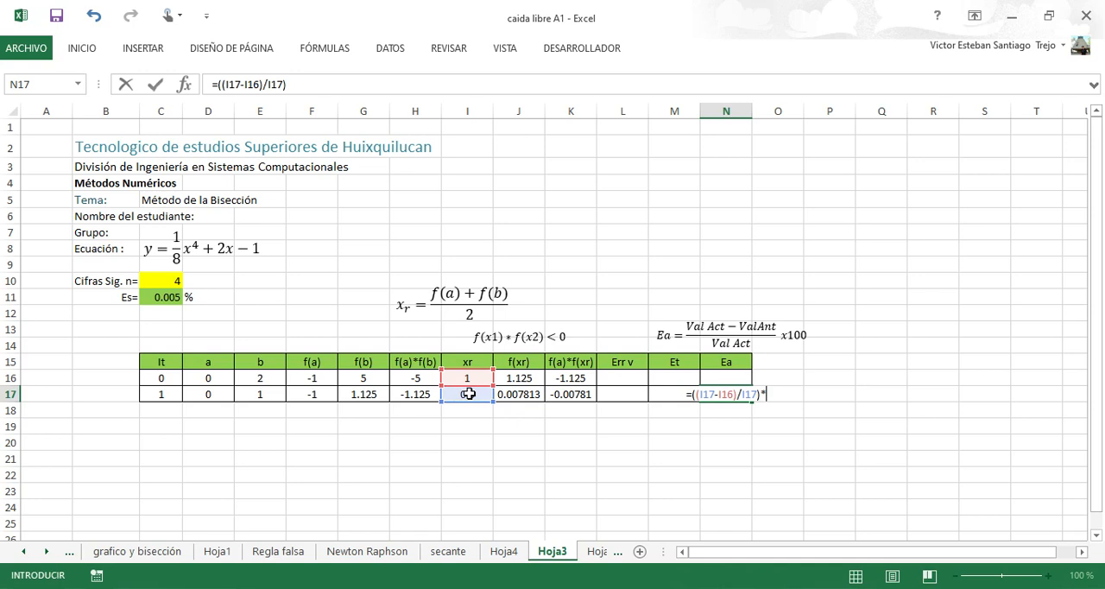
type("*100")
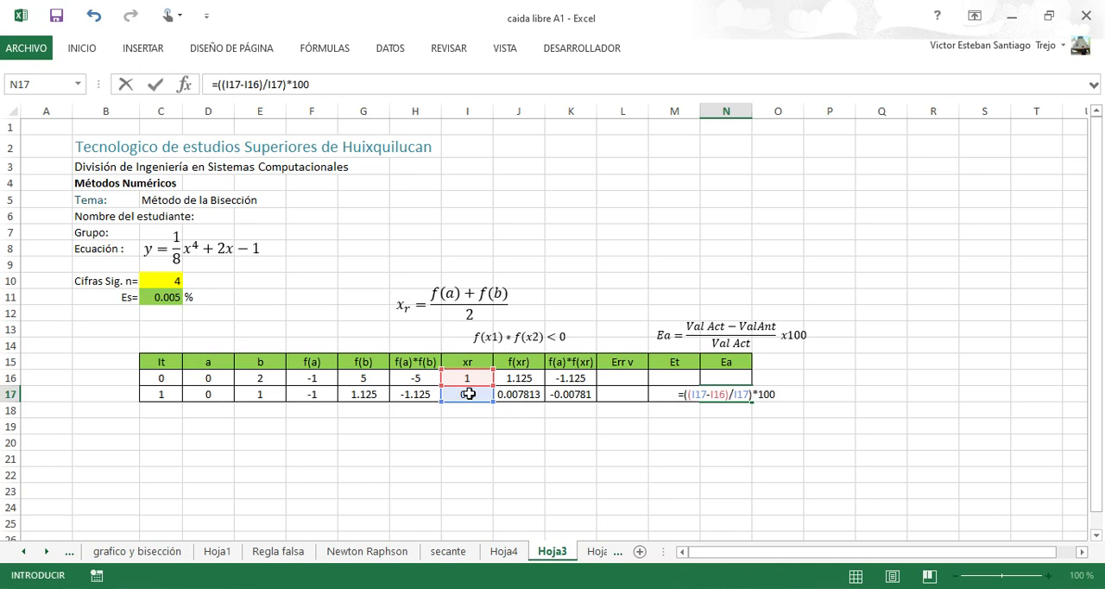
key("Return")
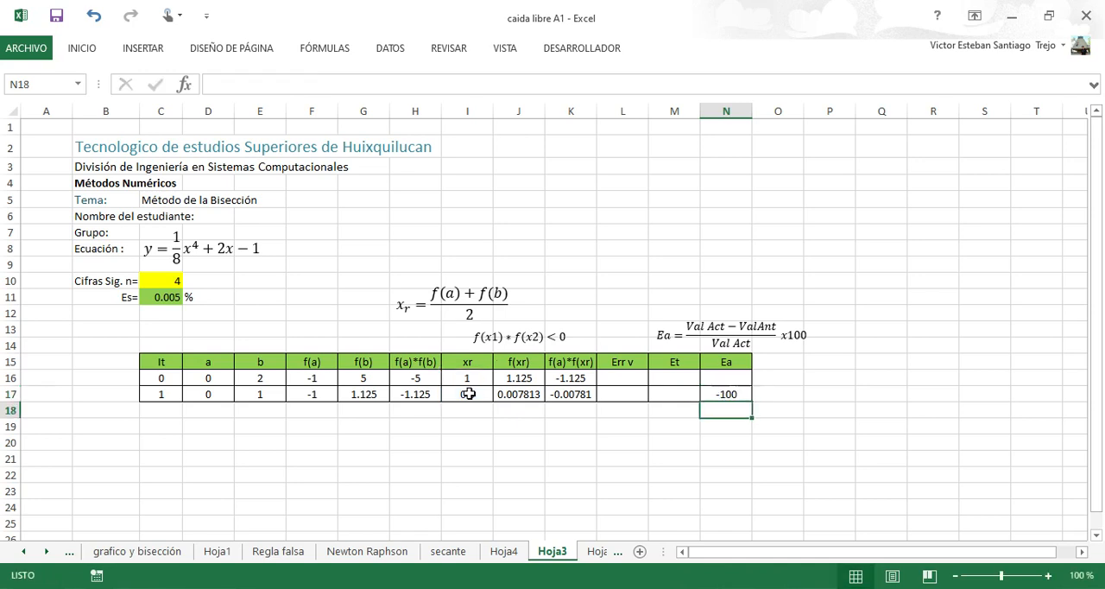
Apply the ABS function to the approximate error in cell N17, making the formula =ABS((I17-I16)/I17)*100.
key("Up")
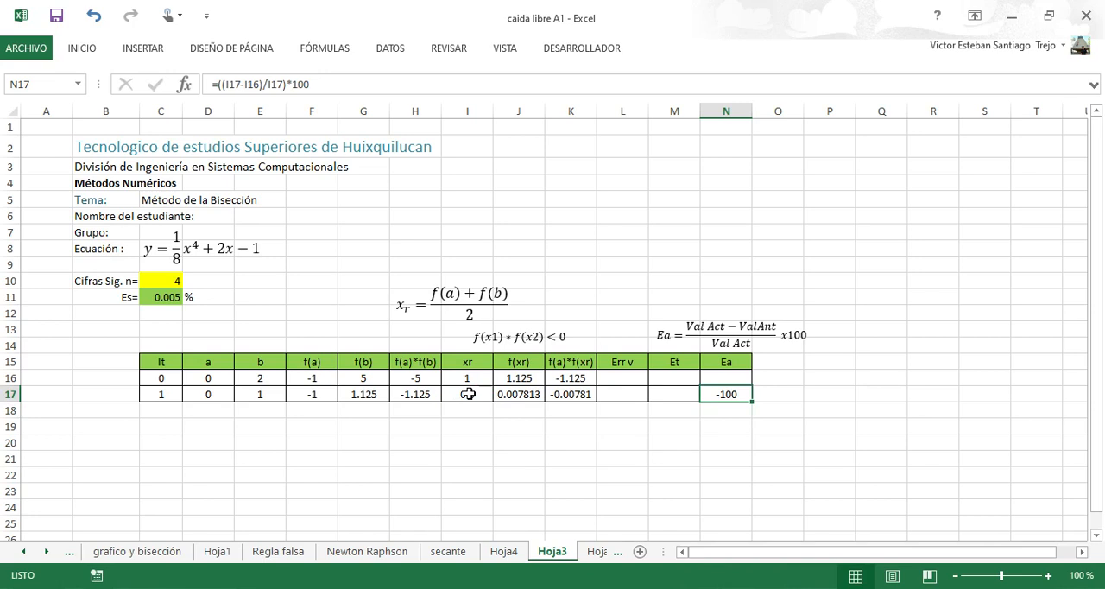
left_click(721, 393)
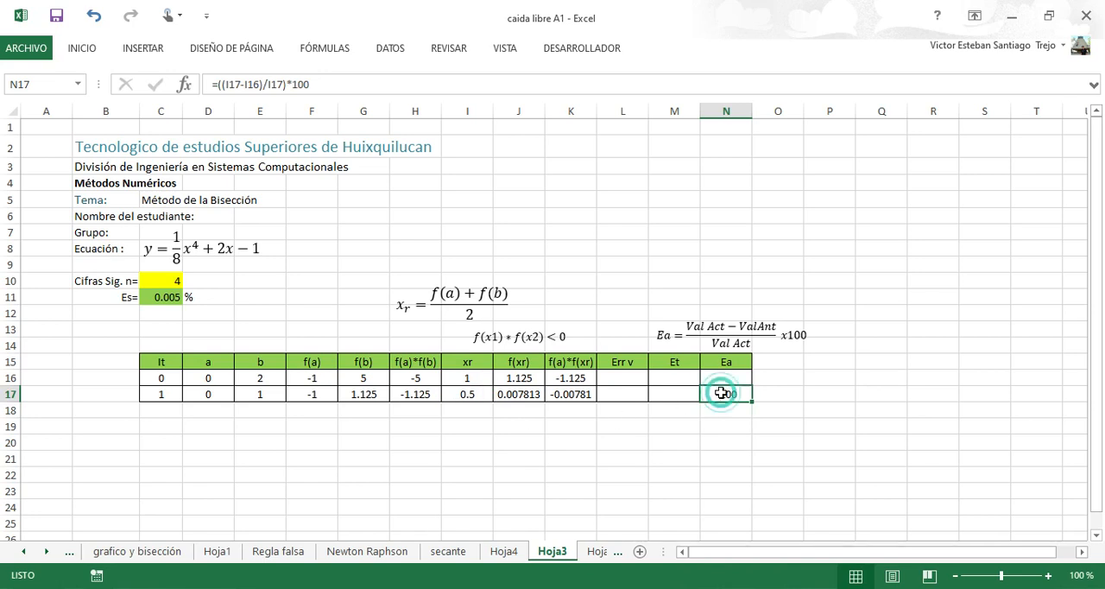
left_click(215, 86)
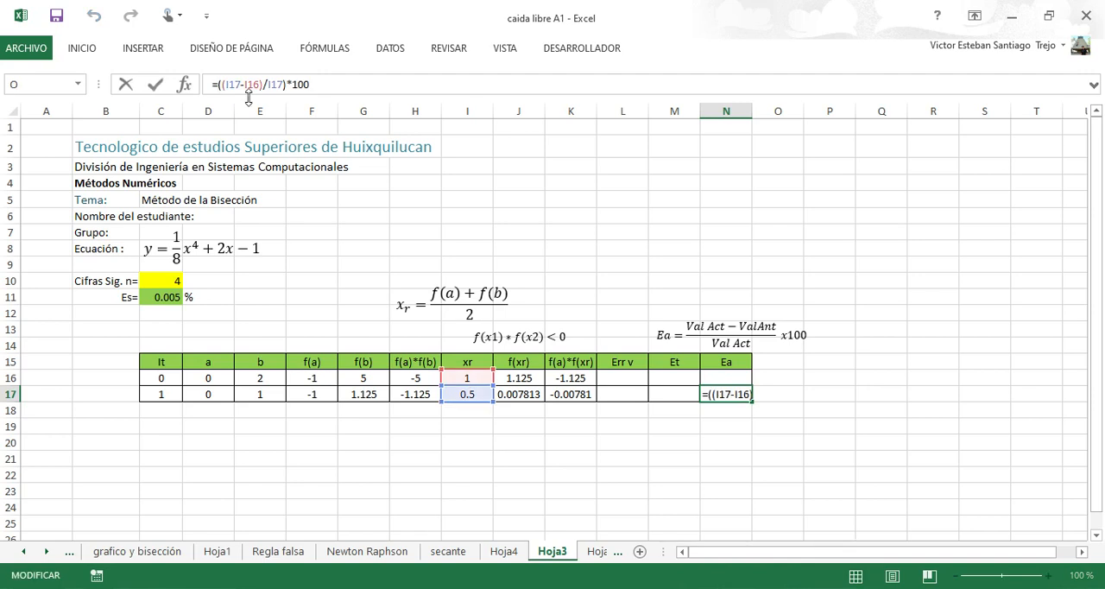
type("a")
type("bs")
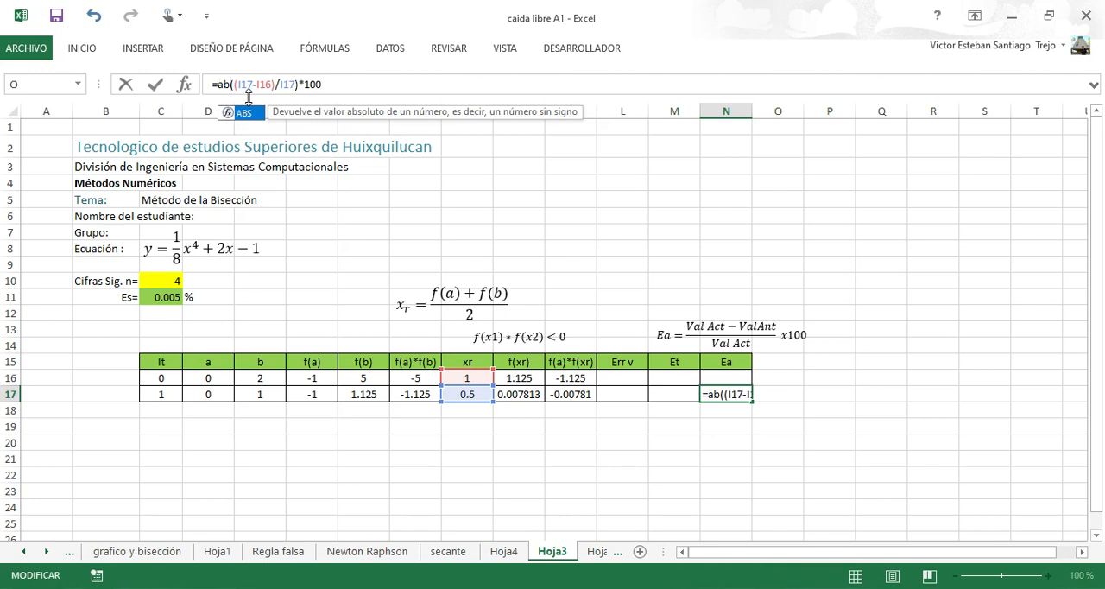
double_click(248, 129)
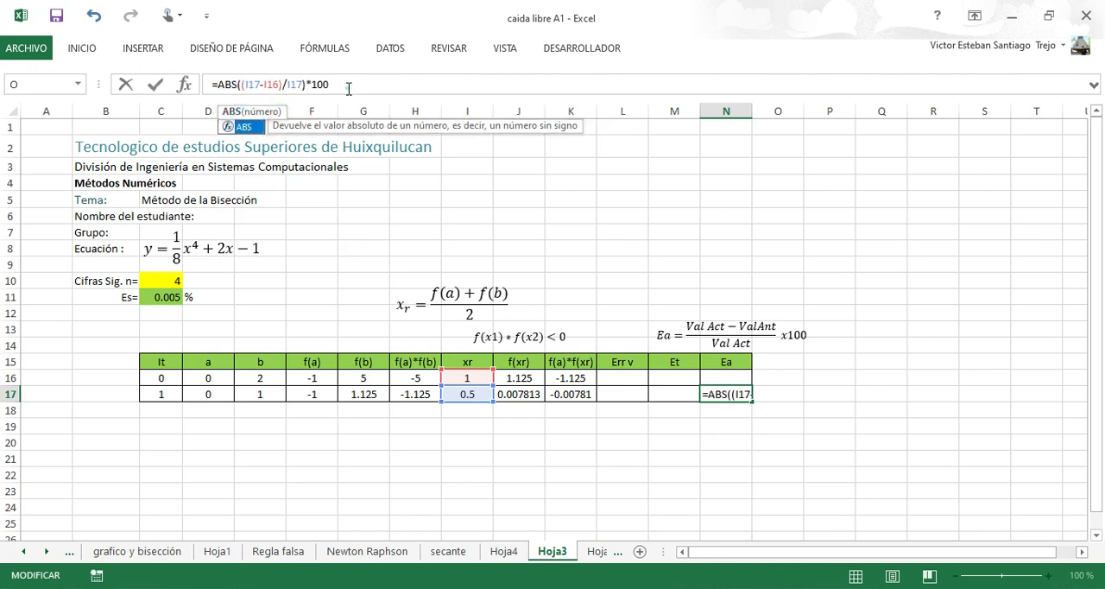
left_click(349, 89)
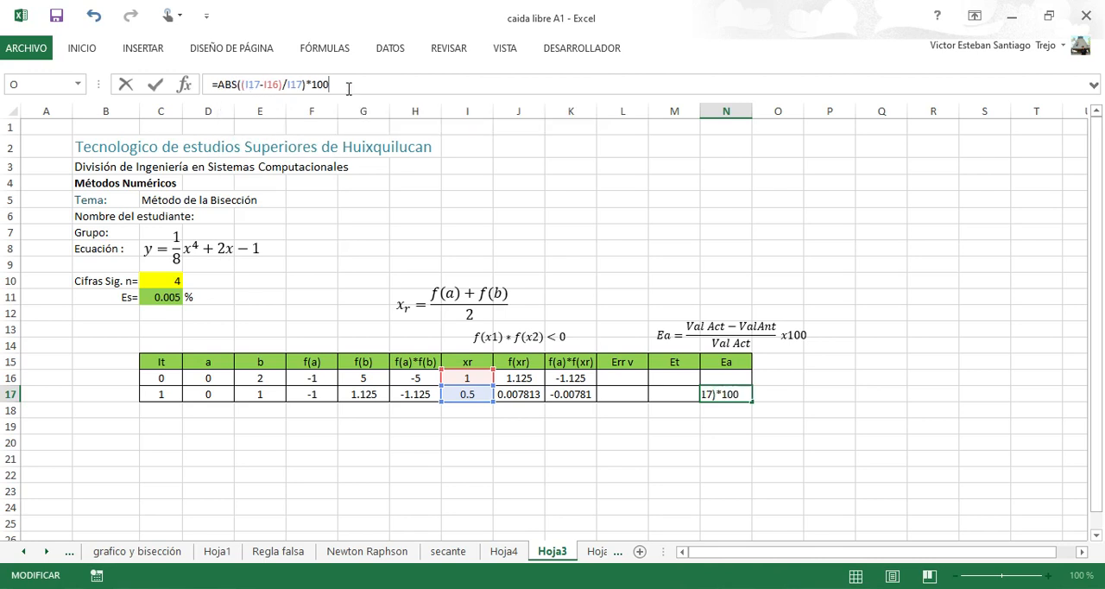
type(")")
key("Return")
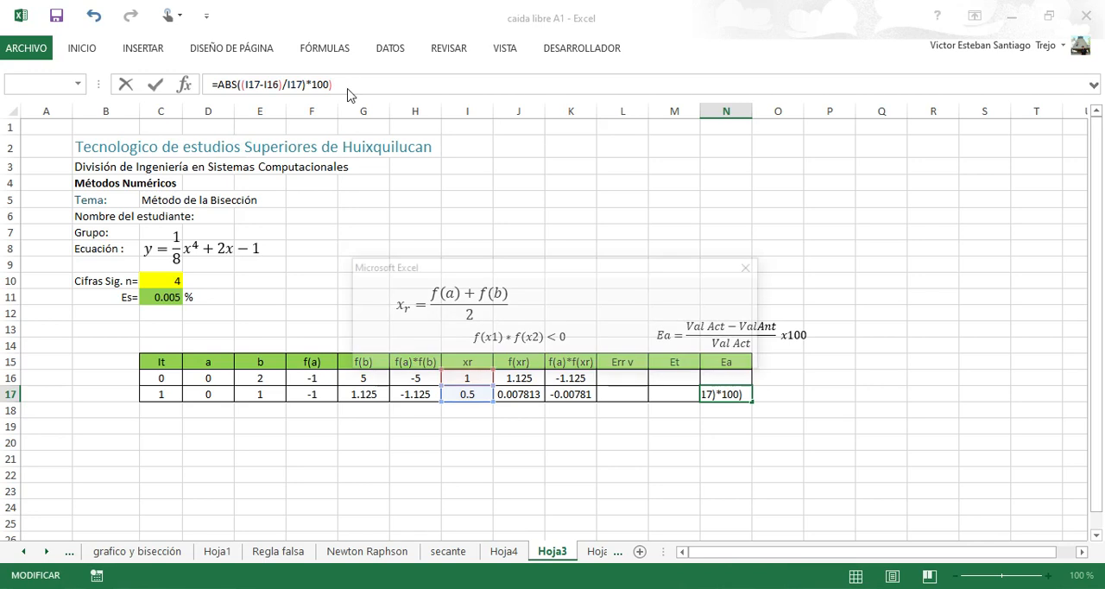
key("Return")
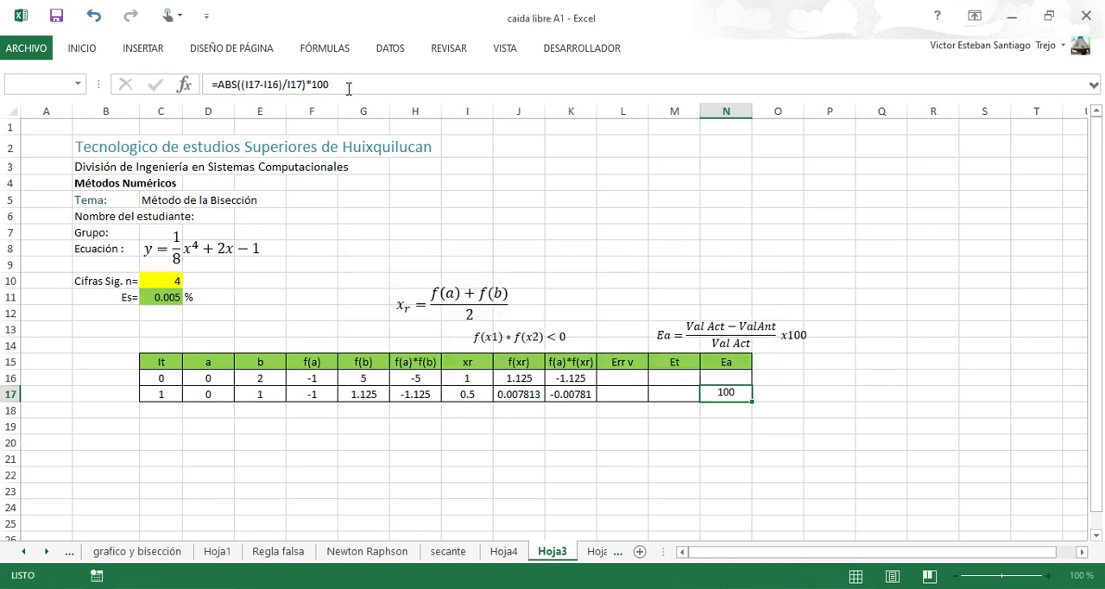
left_click(721, 394)
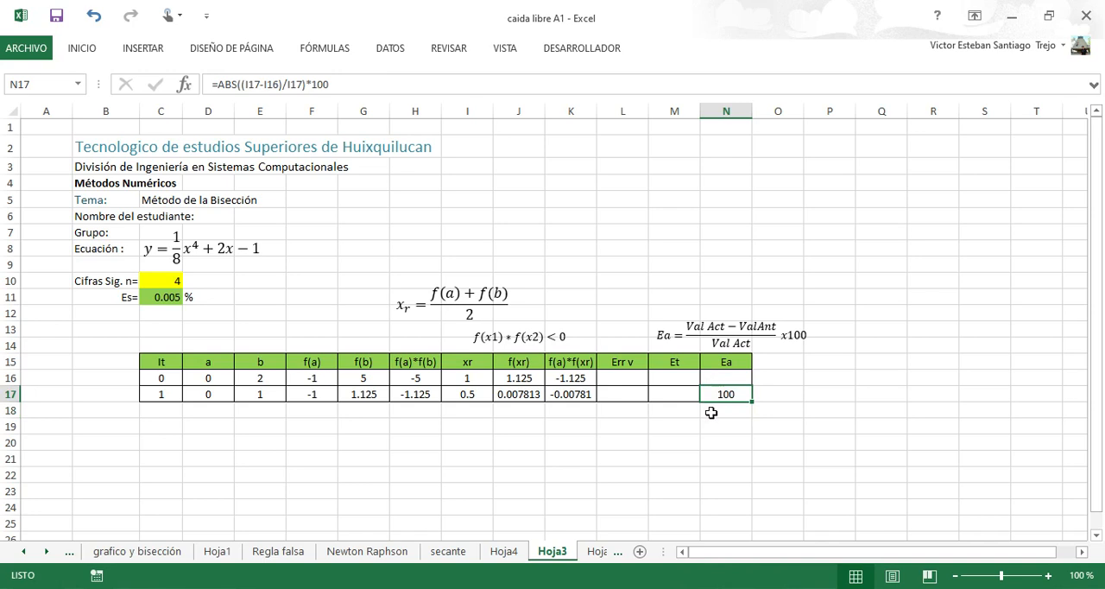
Review the formulas of iteration 1 in row 17, cell by cell from It through f(a)*f(xr).
left_click(164, 394)
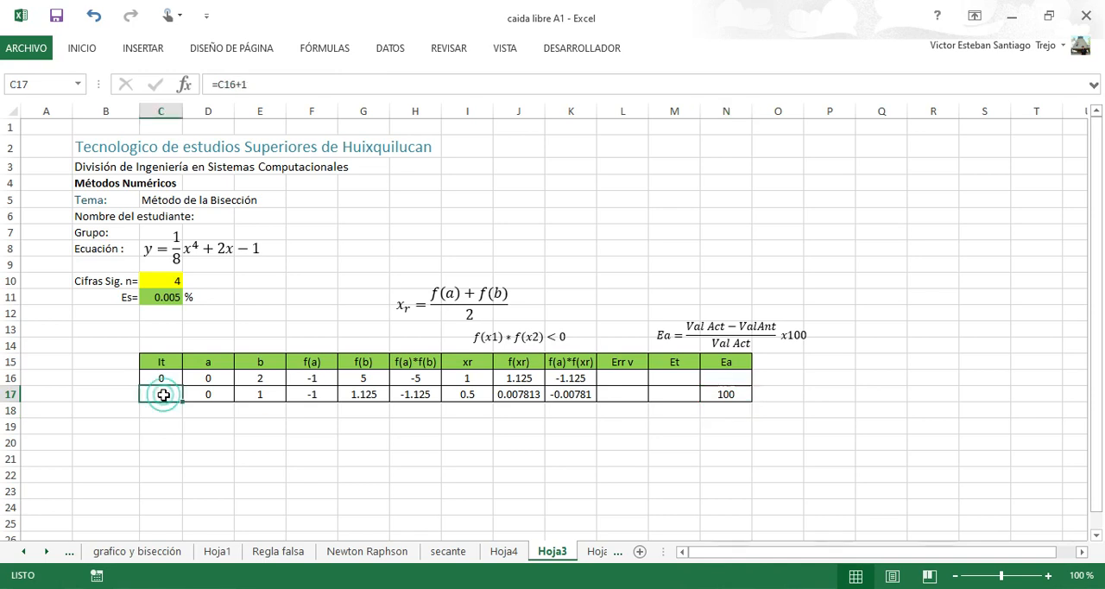
left_click(202, 396)
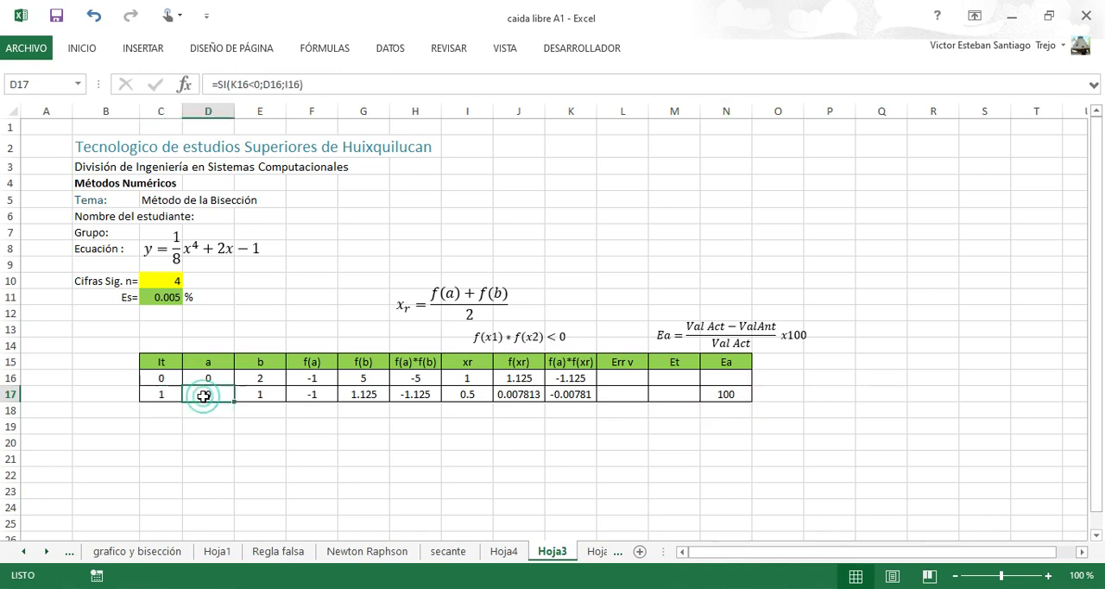
left_click(256, 396)
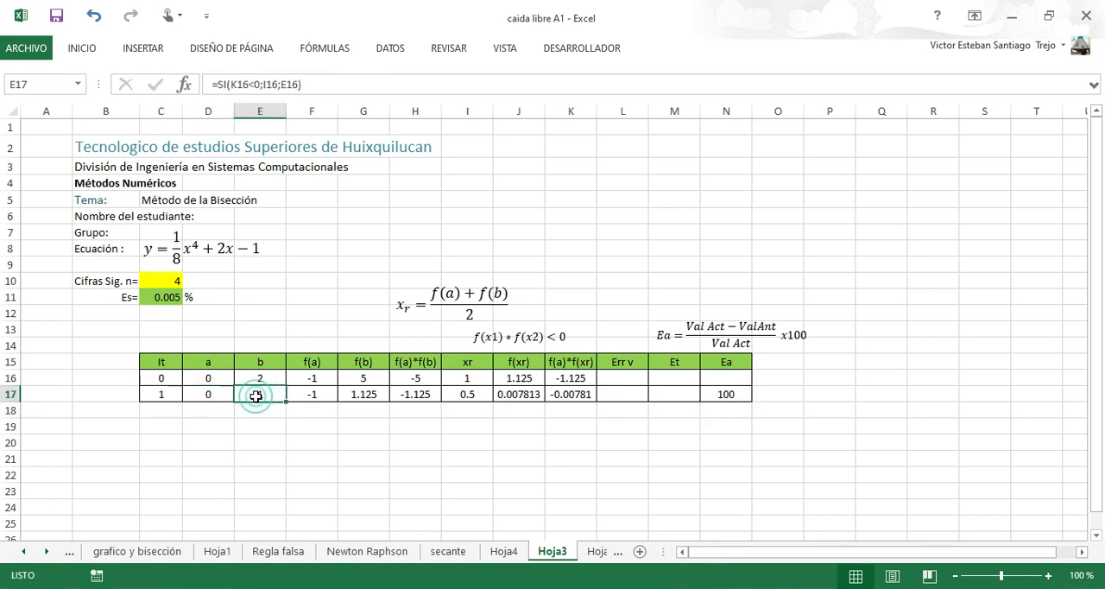
left_click(313, 397)
left_click(362, 396)
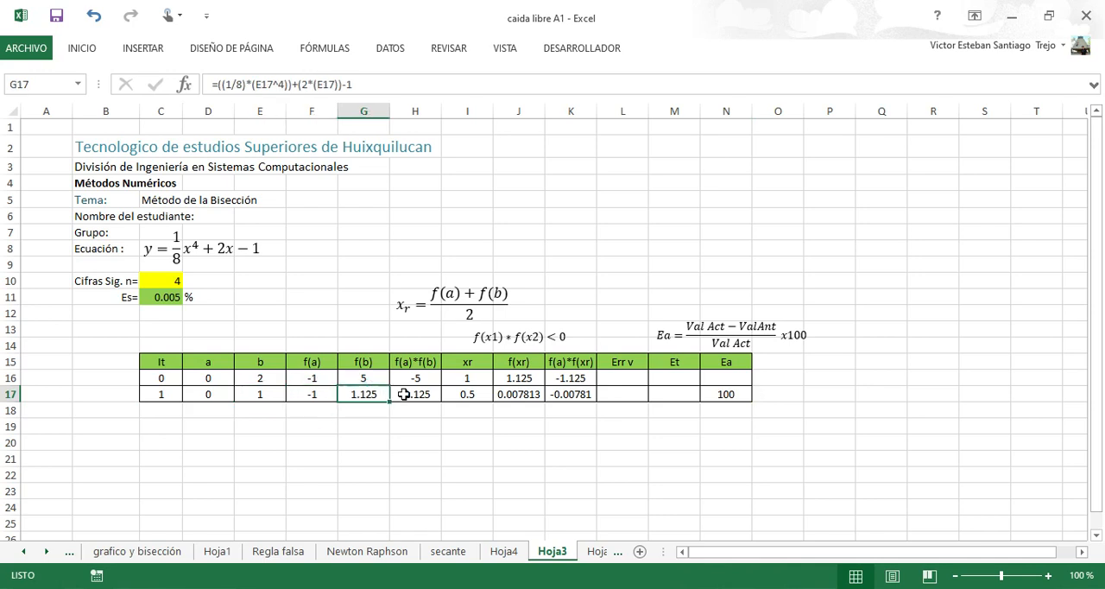
left_click(409, 394)
left_click(461, 396)
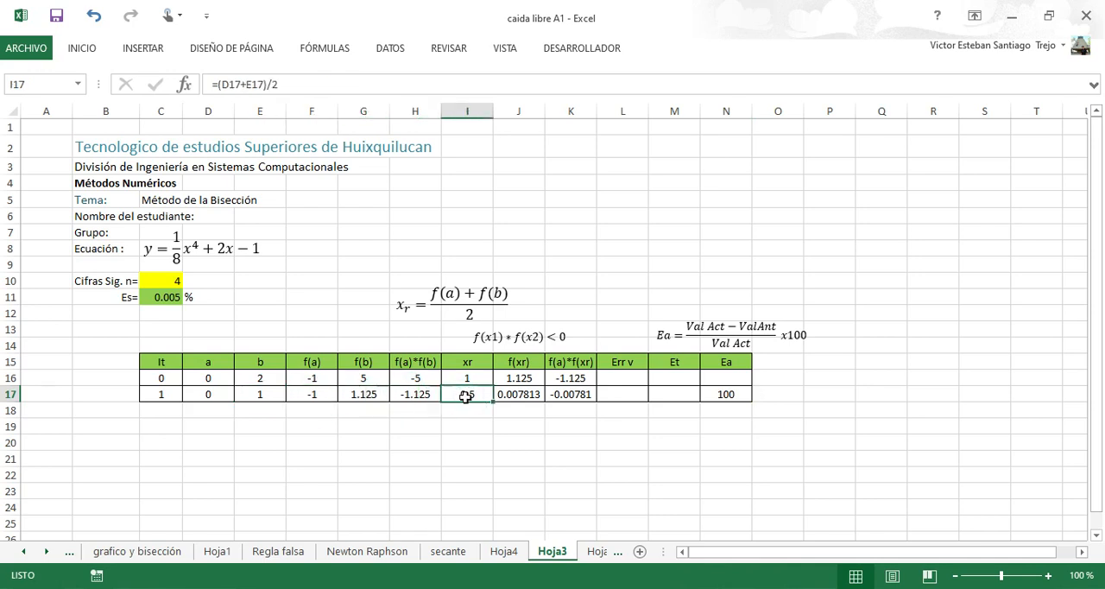
left_click(507, 396)
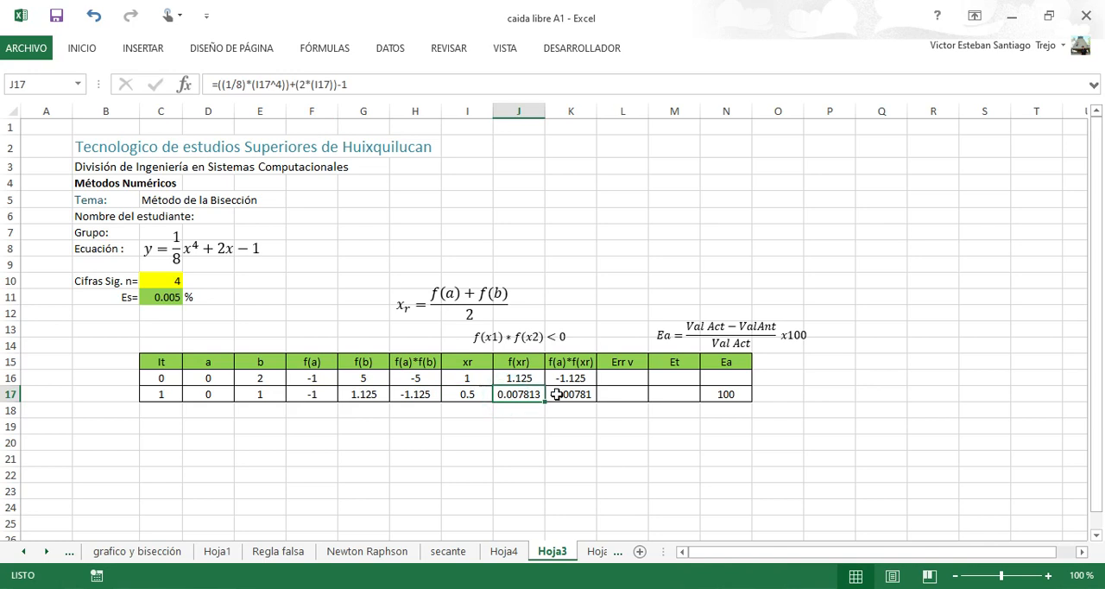
left_click(557, 393)
Fill the iteration 1 formulas in C17:N17 down into row 18 to calculate the second iteration.
left_click(161, 394)
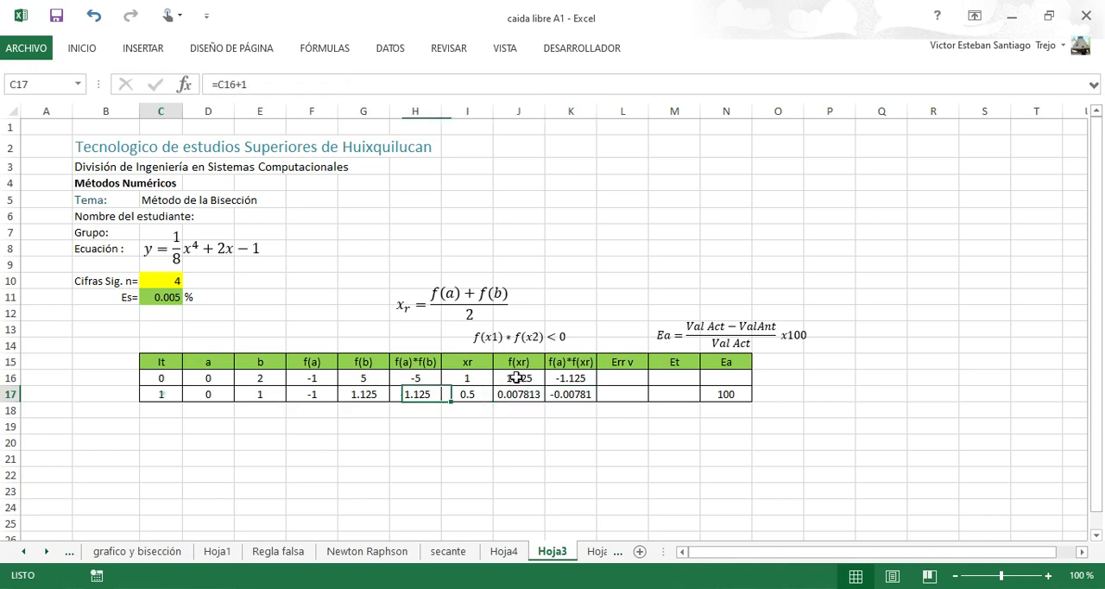
left_click_drag(160, 394, 749, 420)
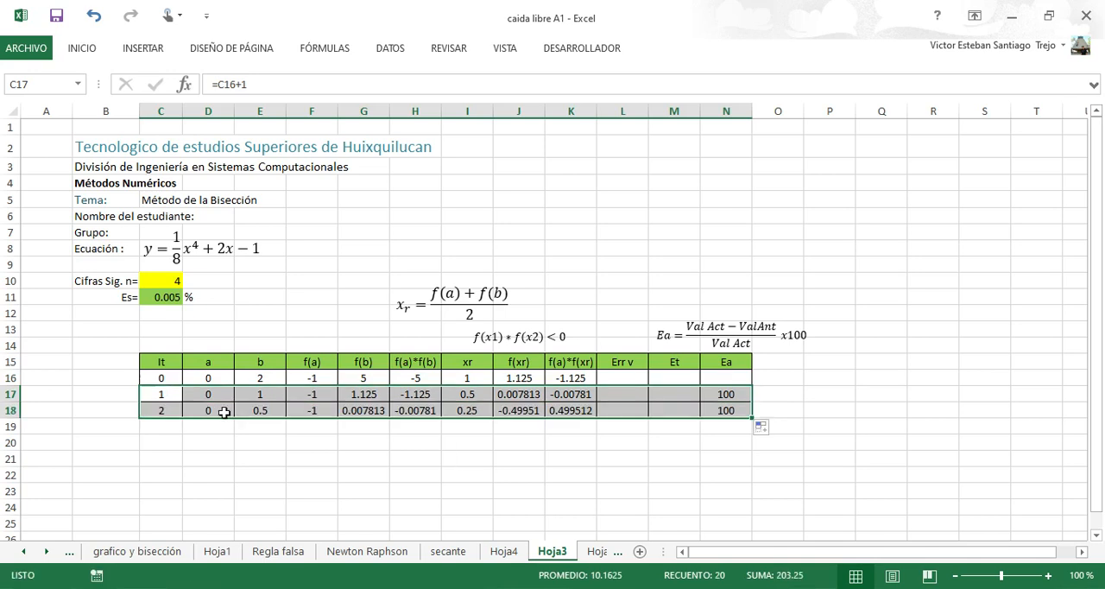
left_click(217, 410)
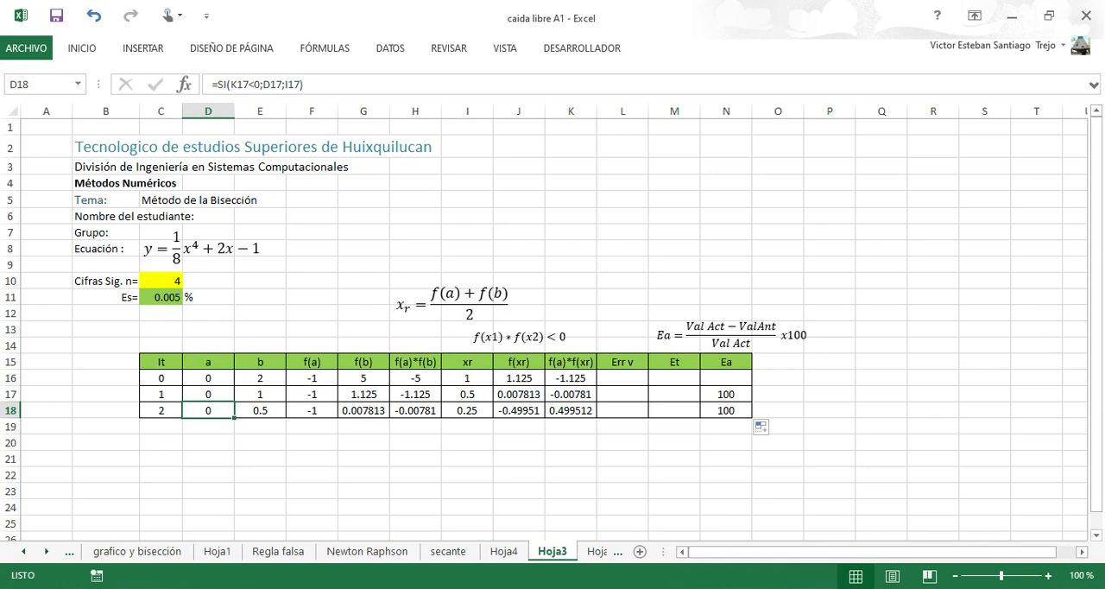
Compare the second iteration's interval with the curve plotted in GeoGebra, and check the f(a)*f(b) and xr formulas in H18 and I18.
key("alt+Tab")
left_click(859, 492)
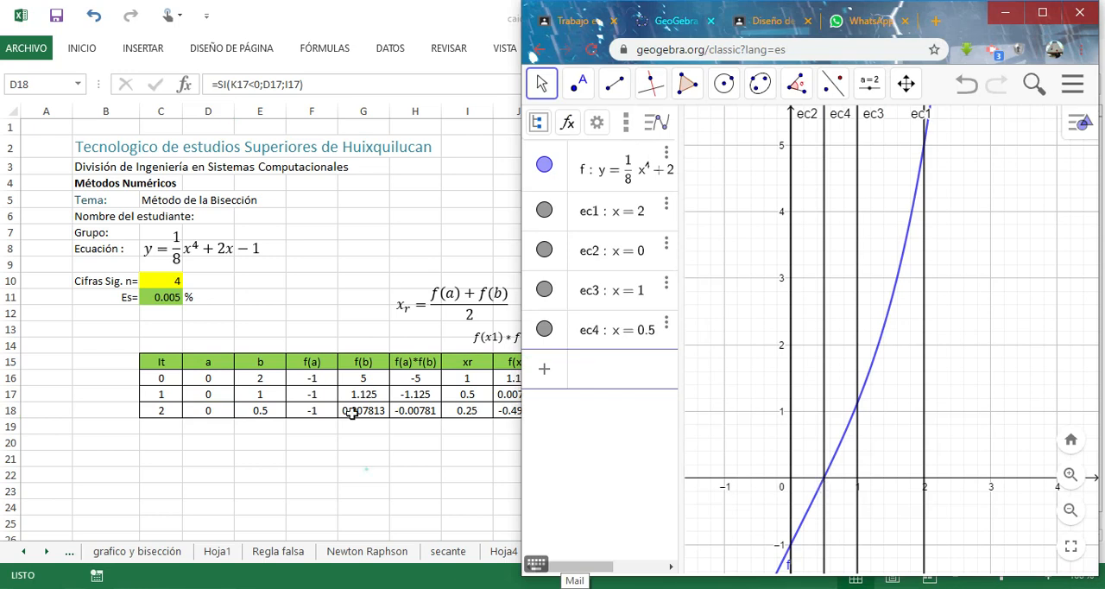
key("alt+Tab")
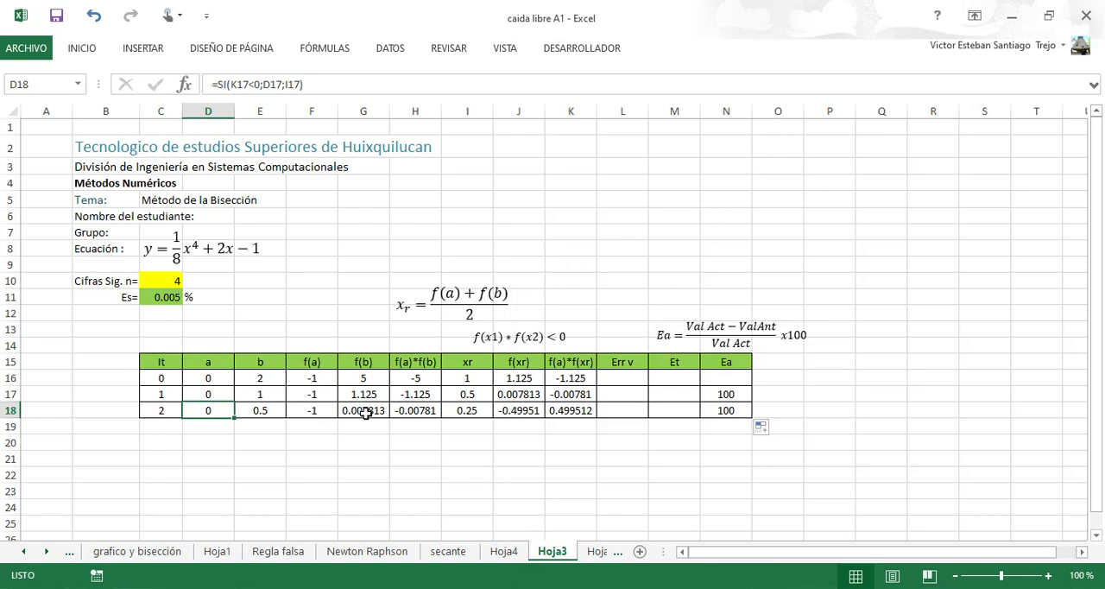
left_click(426, 413)
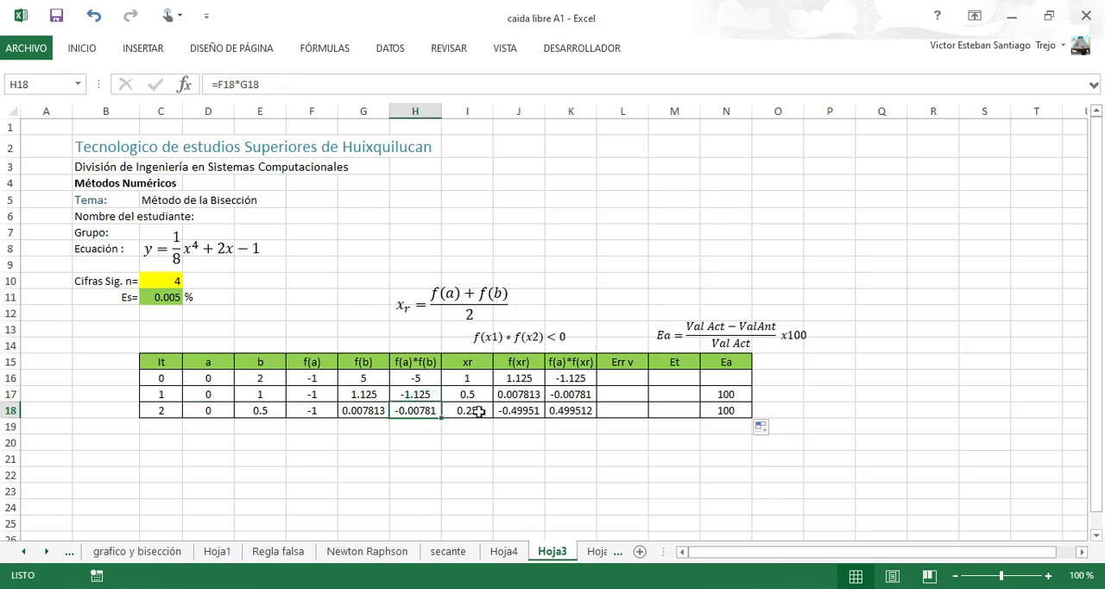
left_click(478, 411)
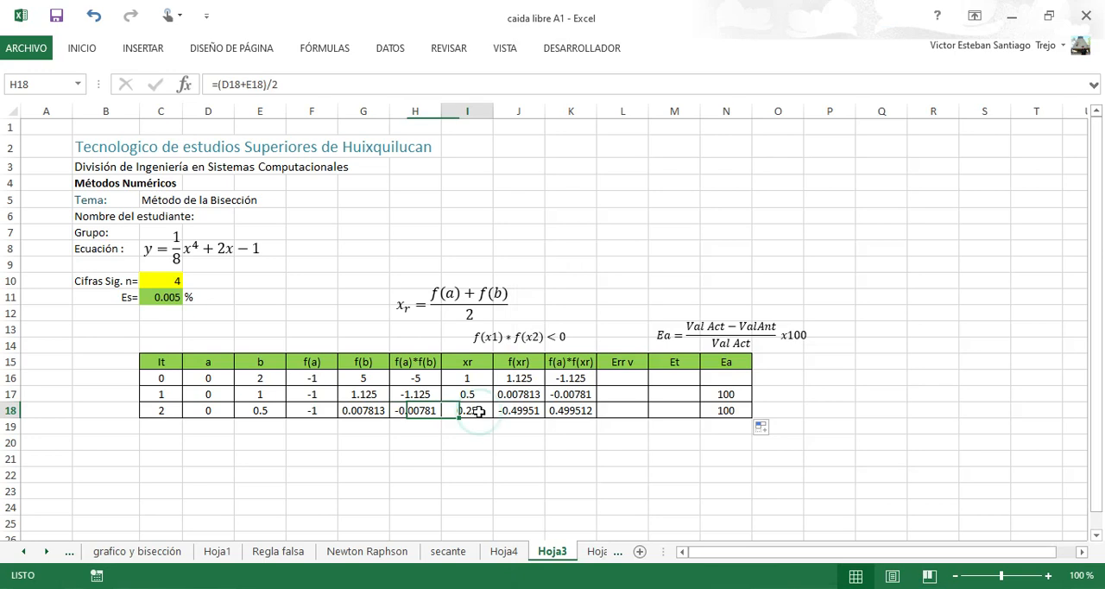
Switch to GeoGebra and plot the vertical line x = 0.25 for the second iteration's xr.
left_click(615, 527)
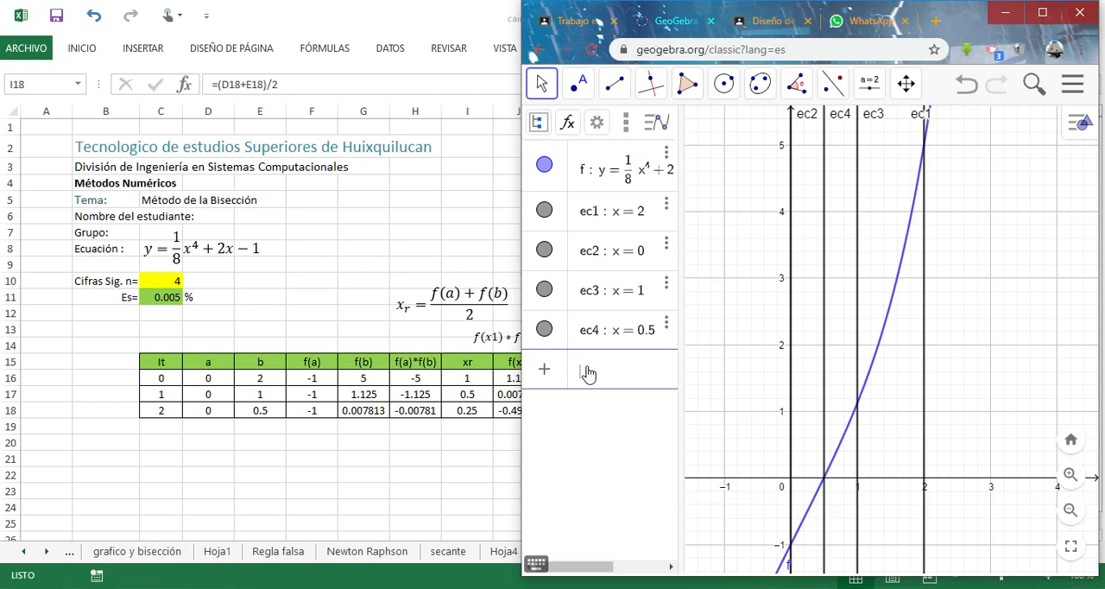
type("x = ")
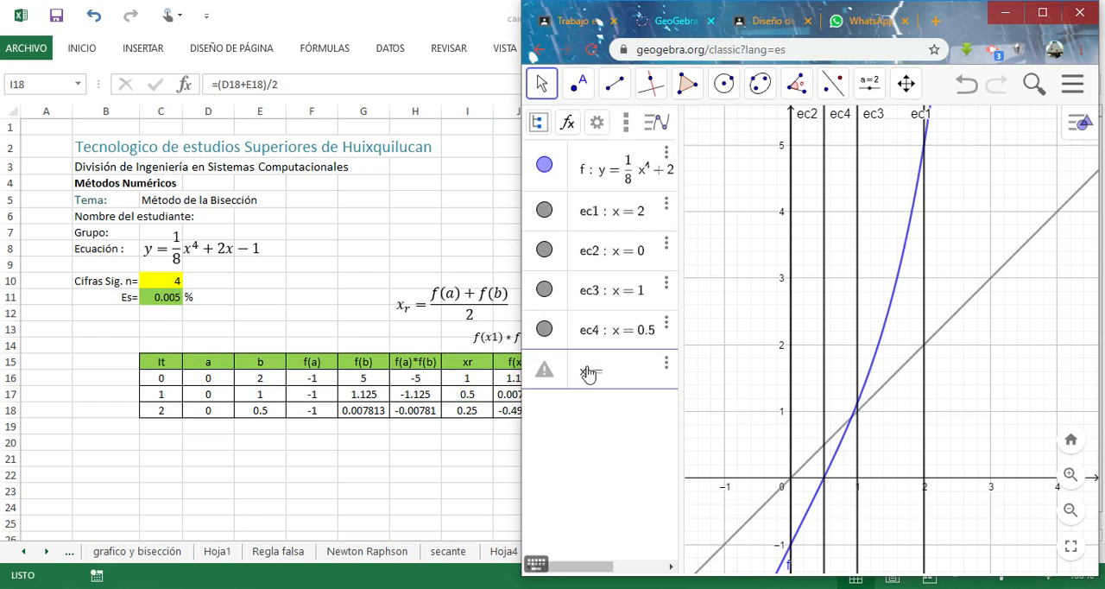
type("0.25")
key("Return")
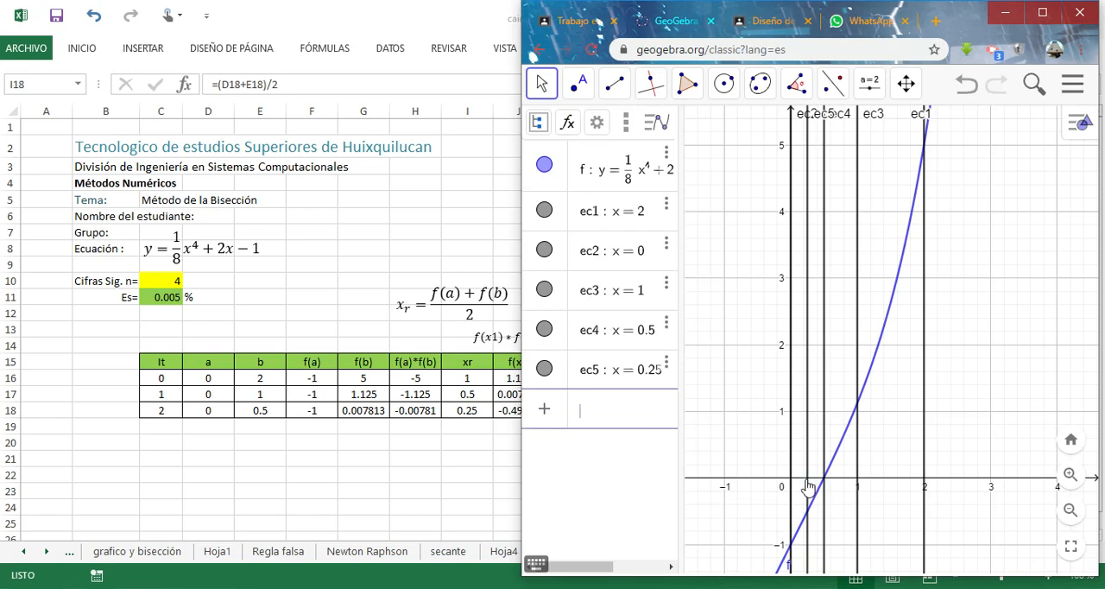
Return to Excel and fill the iteration 2 formulas in C18:N18 down into row 19 to calculate the third iteration.
left_click(505, 418)
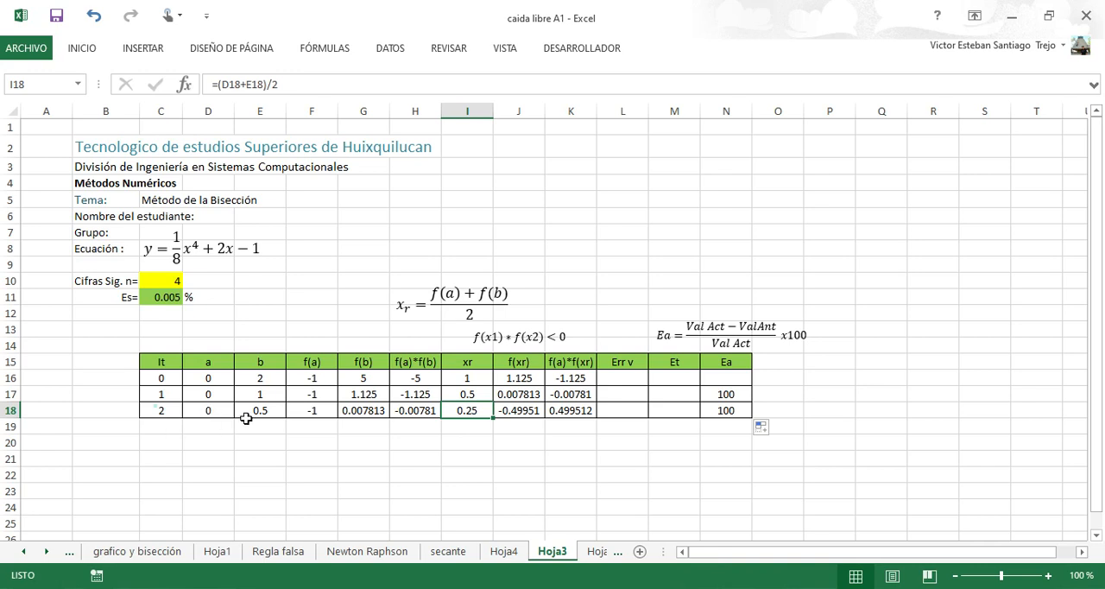
left_click_drag(161, 410, 220, 435)
left_click(215, 431)
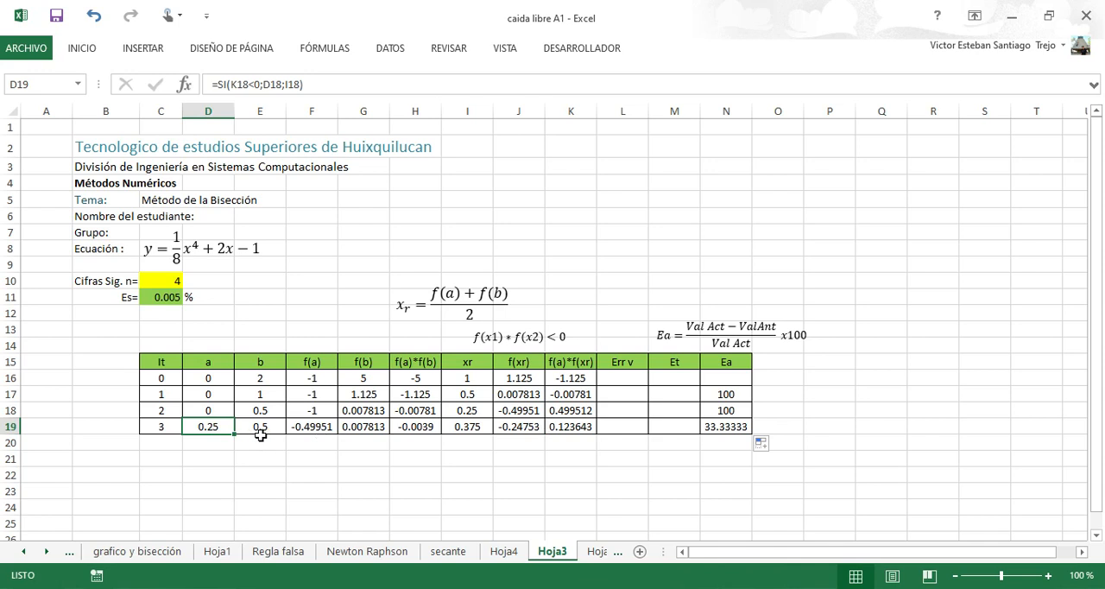
Fill the iteration 3 formulas in C19:N19 down through row 34 to calculate iterations 4 to 18.
left_click(733, 426)
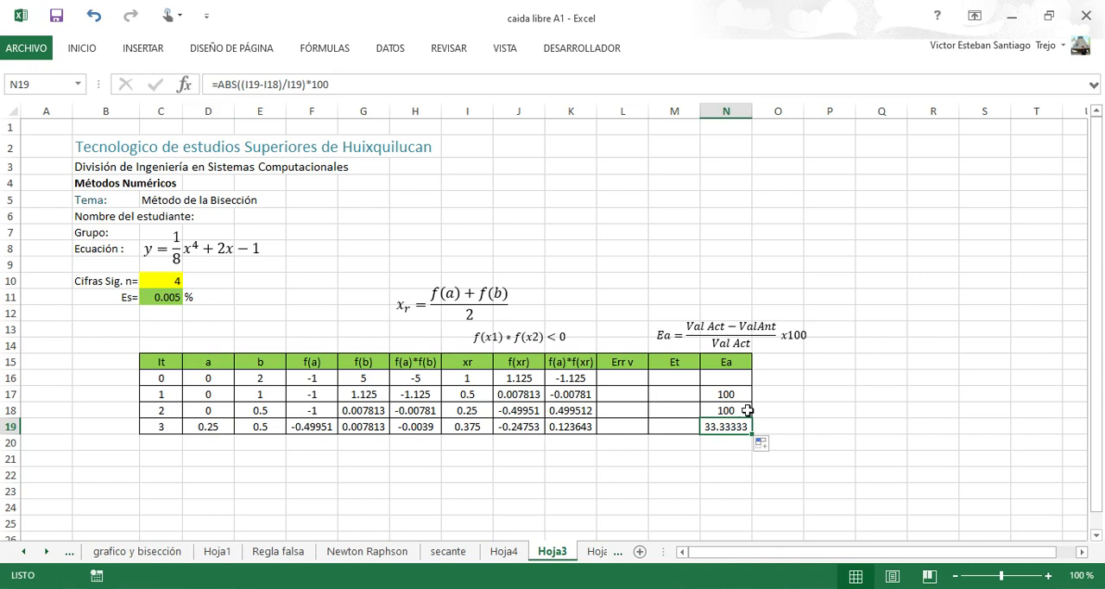
left_click_drag(160, 426, 761, 559)
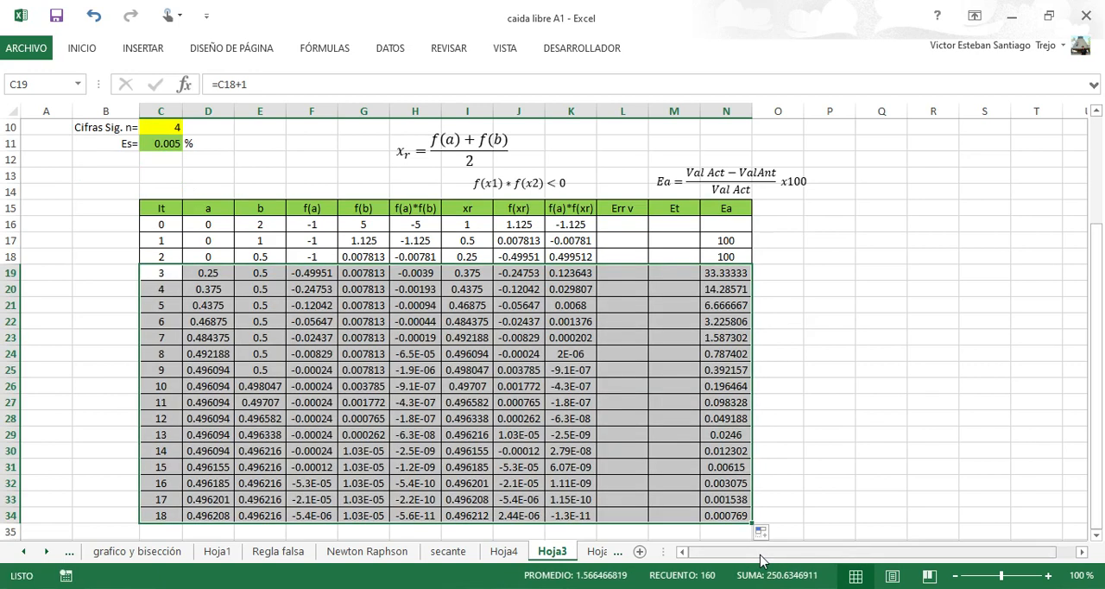
left_click(732, 511)
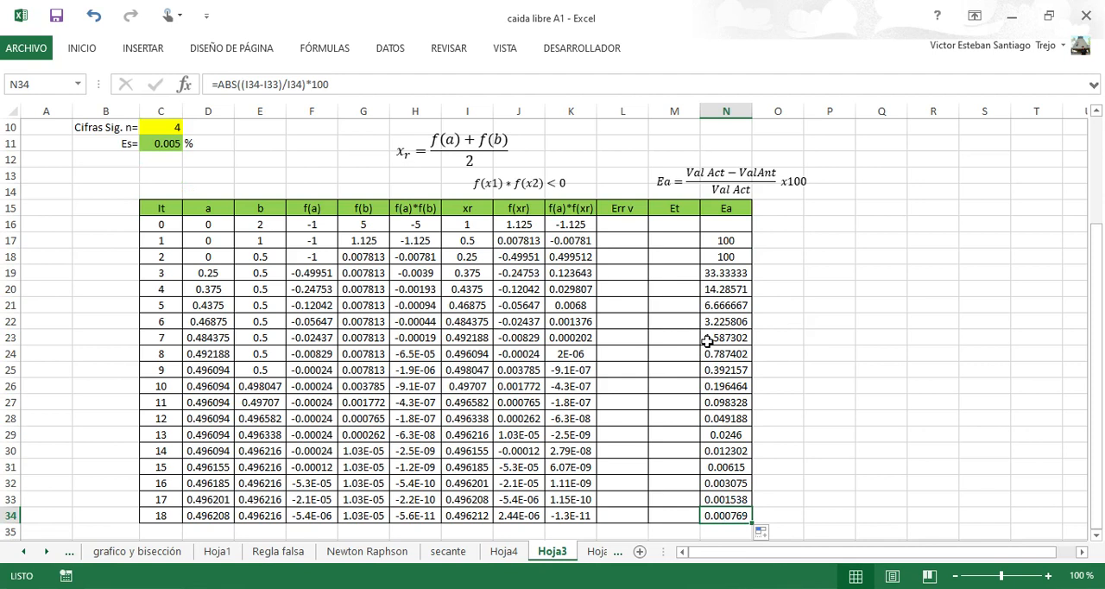
Create a conditional formatting rule for the Ea value in N19 that targets cell values less than the tolerance in =$C$11.
left_click(723, 273)
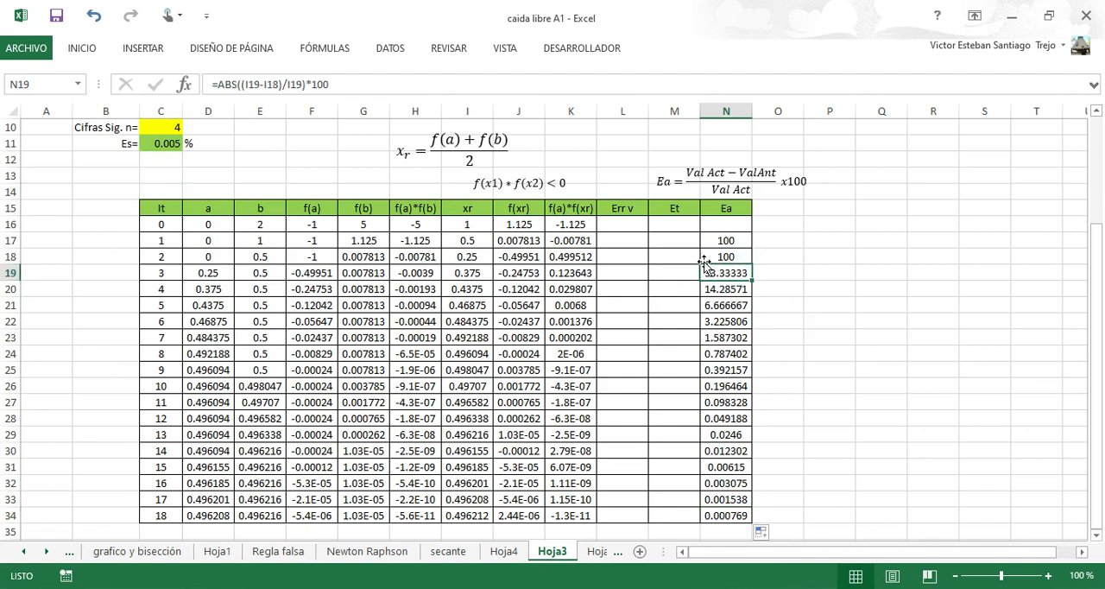
left_click(82, 50)
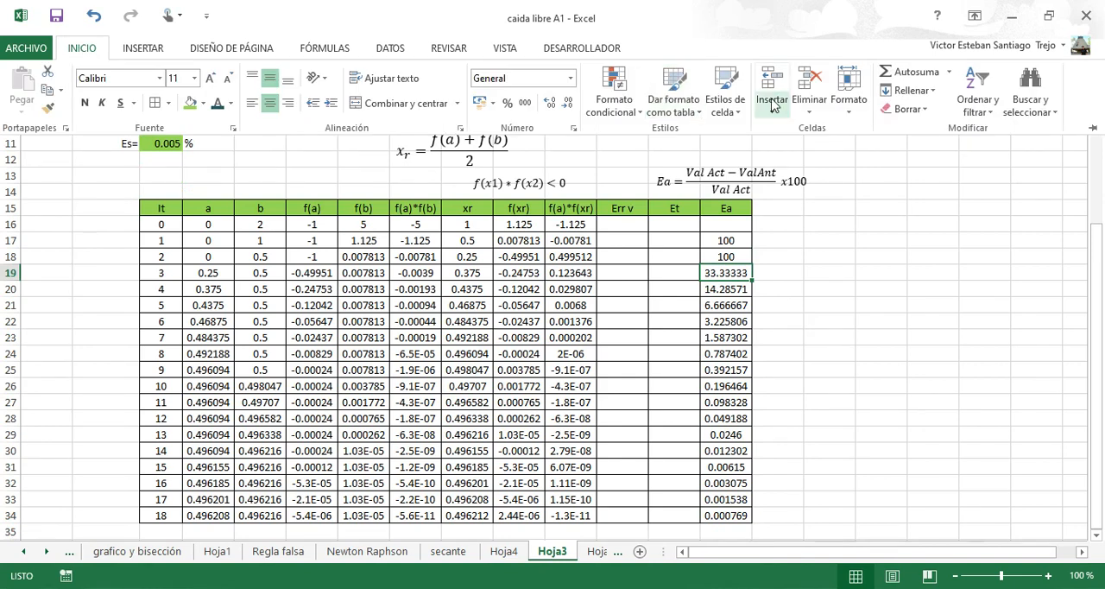
left_click(613, 97)
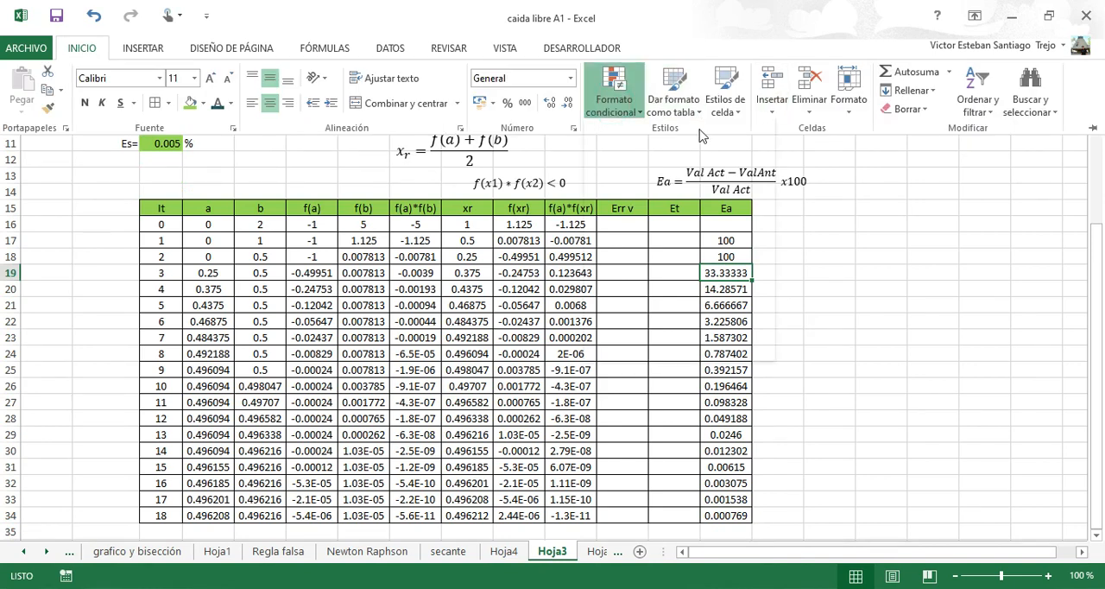
left_click(661, 313)
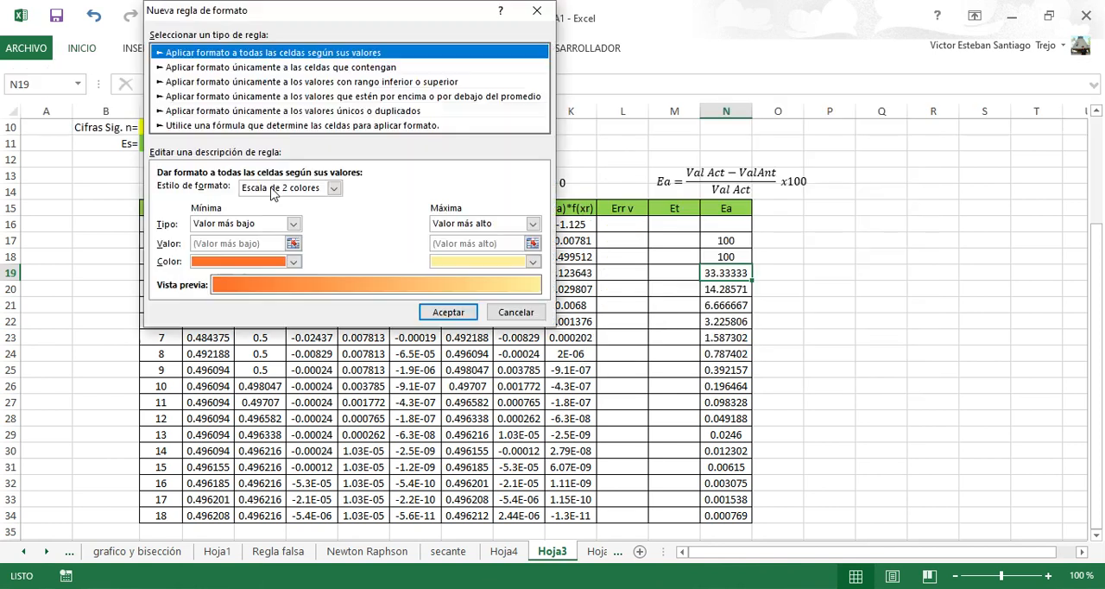
left_click(211, 69)
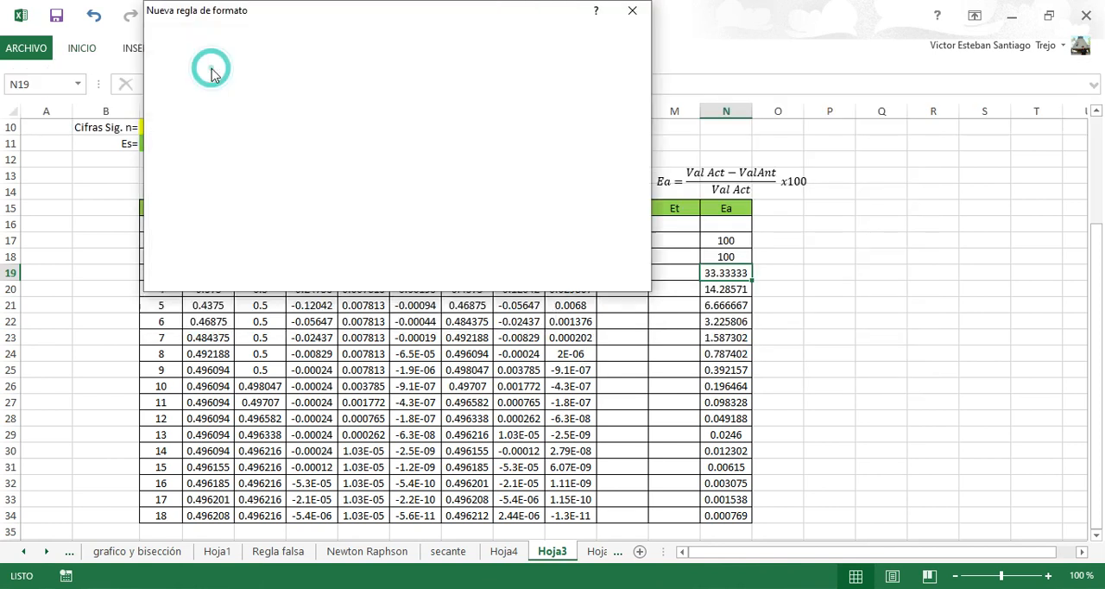
left_click(375, 192)
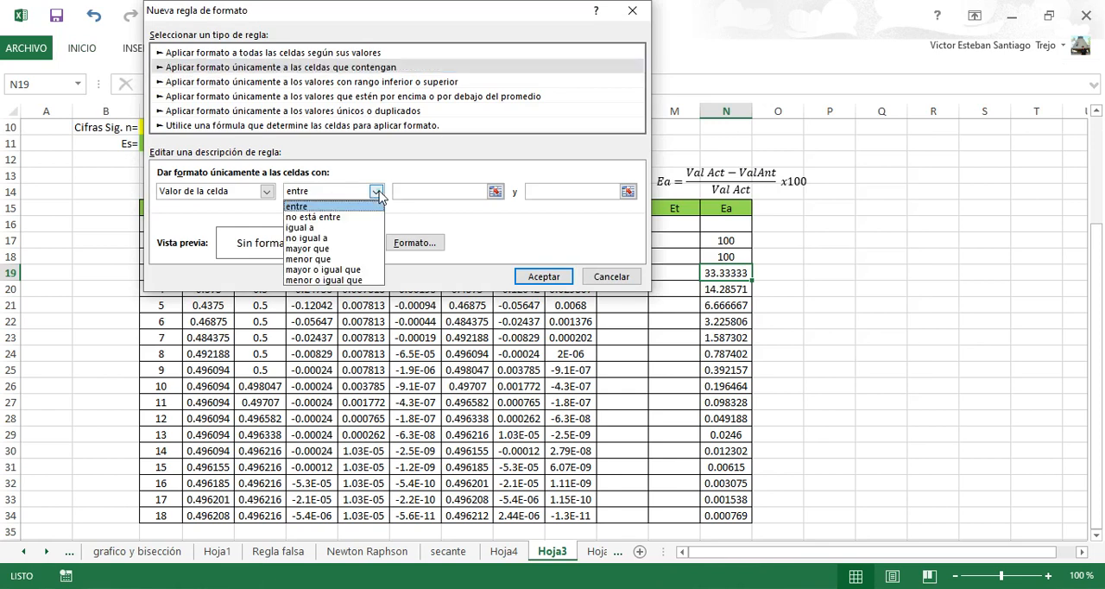
left_click(324, 260)
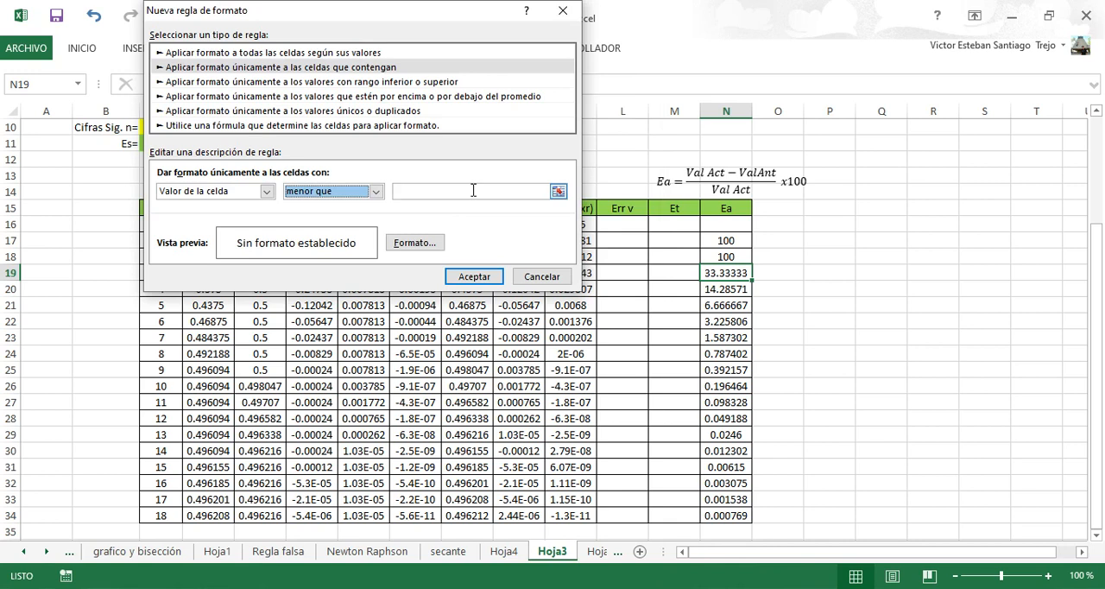
left_click(558, 190)
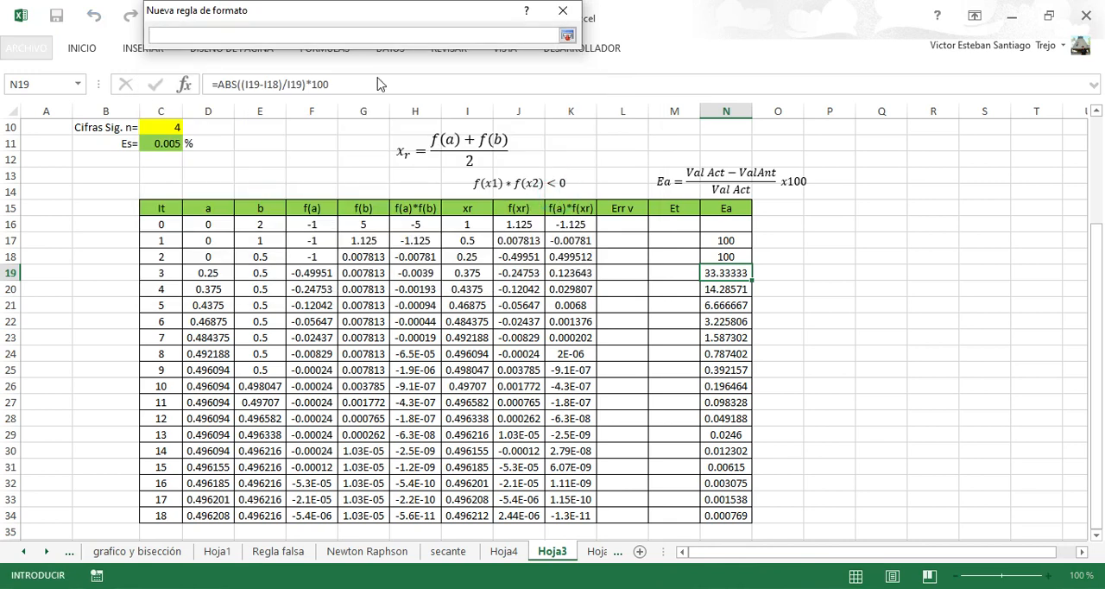
left_click(165, 144)
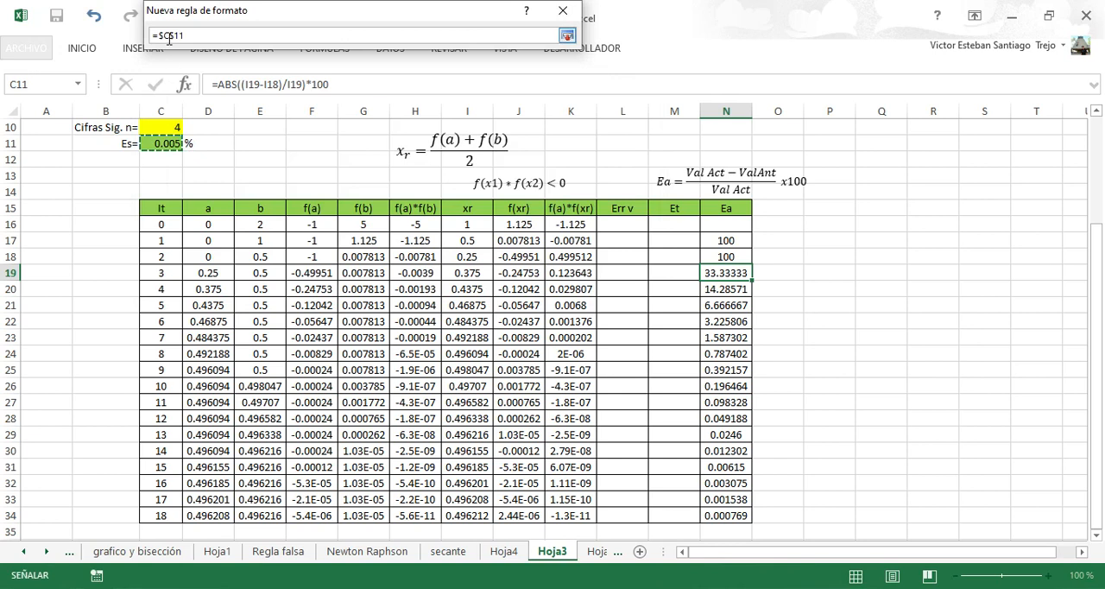
left_click(567, 36)
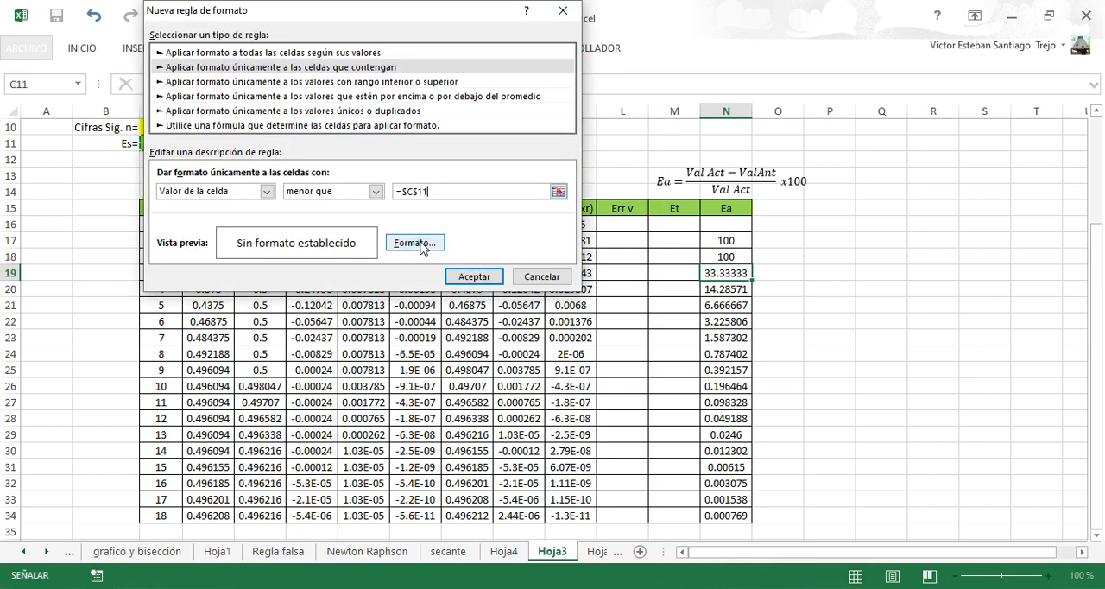
Give the less-than rule a light blue fill and apply it to cell N19.
left_click(418, 243)
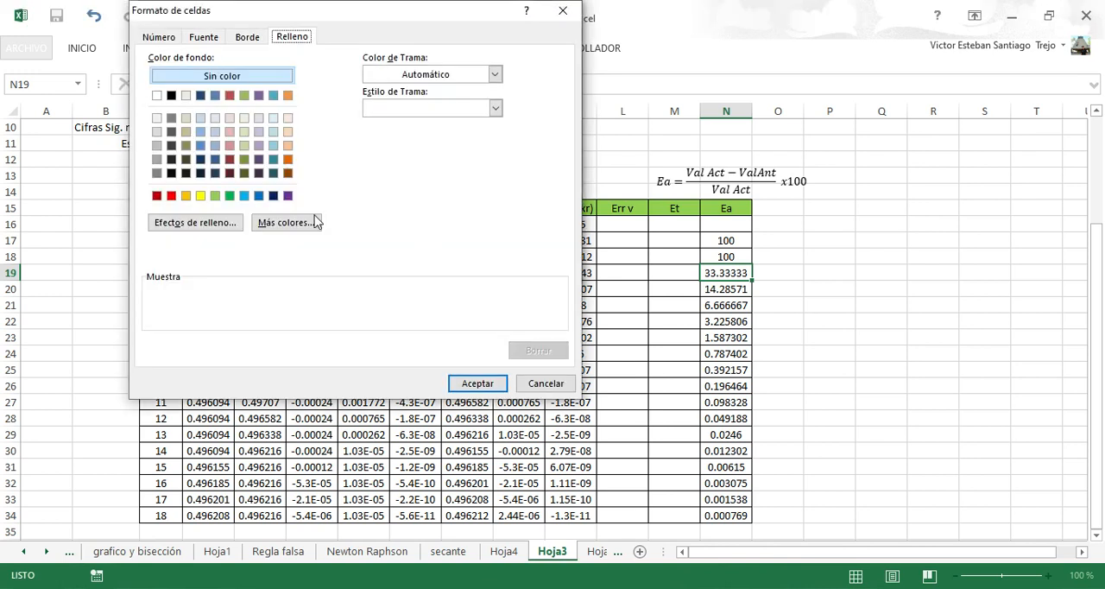
left_click(243, 196)
left_click(478, 382)
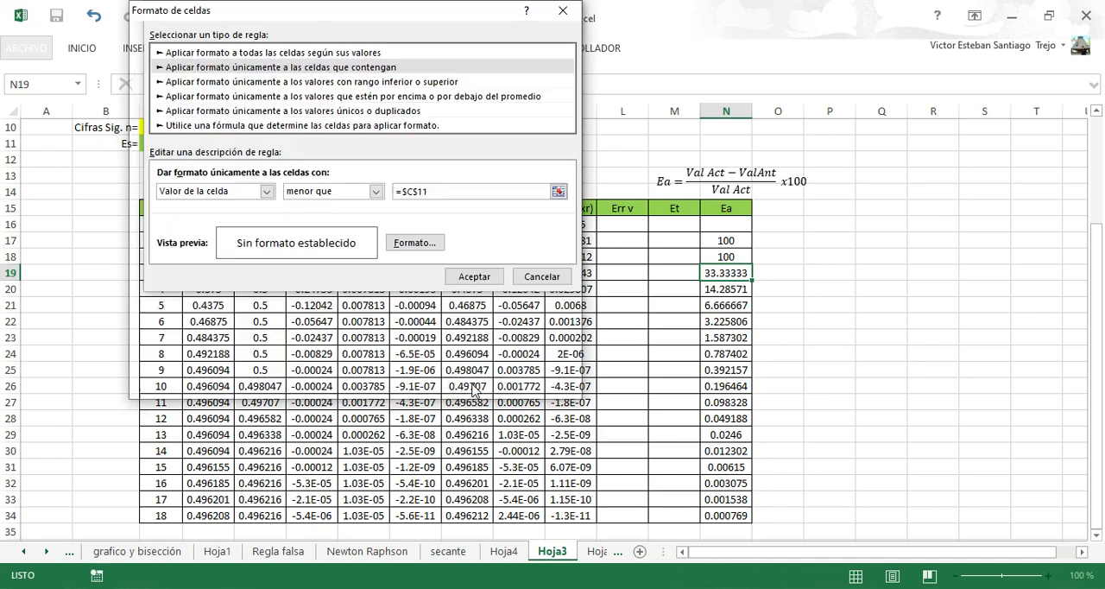
left_click(479, 283)
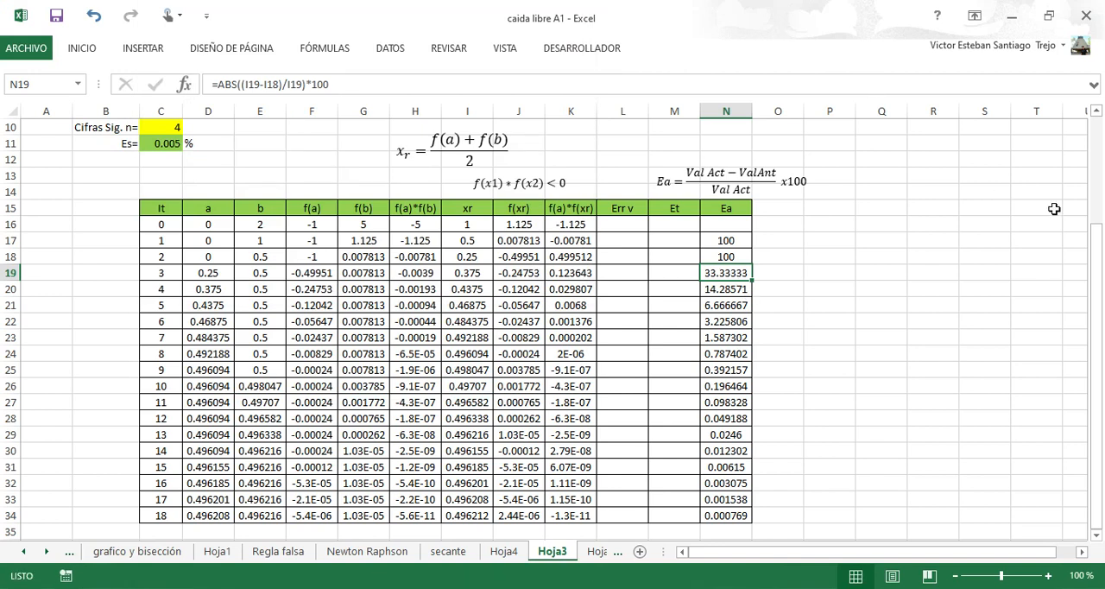
Copy the formatting of cell N19 to all the Ea values in N17:N34.
left_click_drag(1096, 249, 1096, 234)
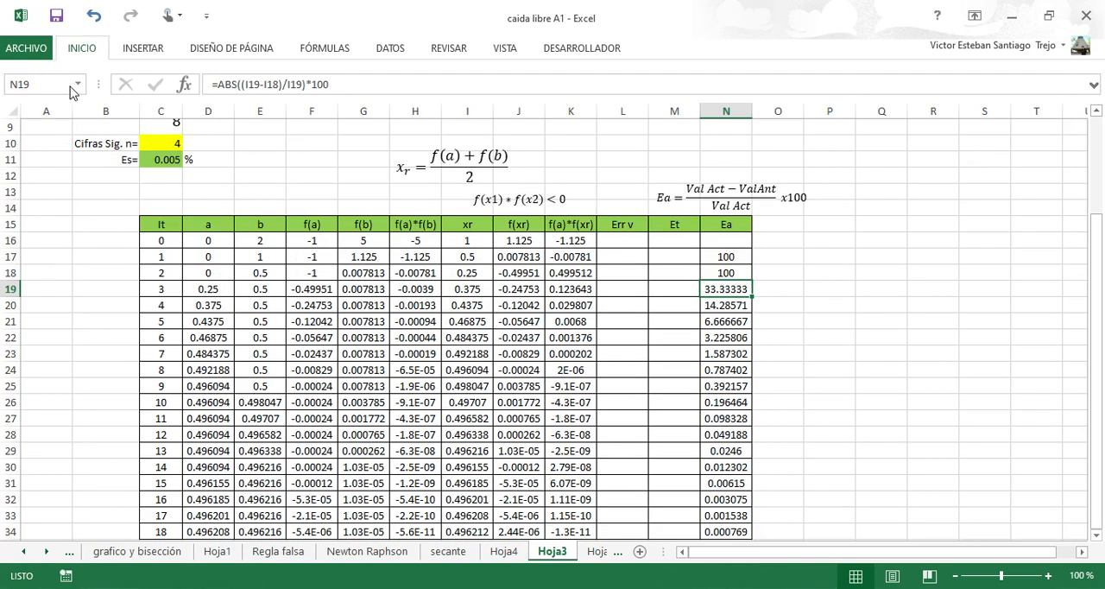
left_click(49, 108)
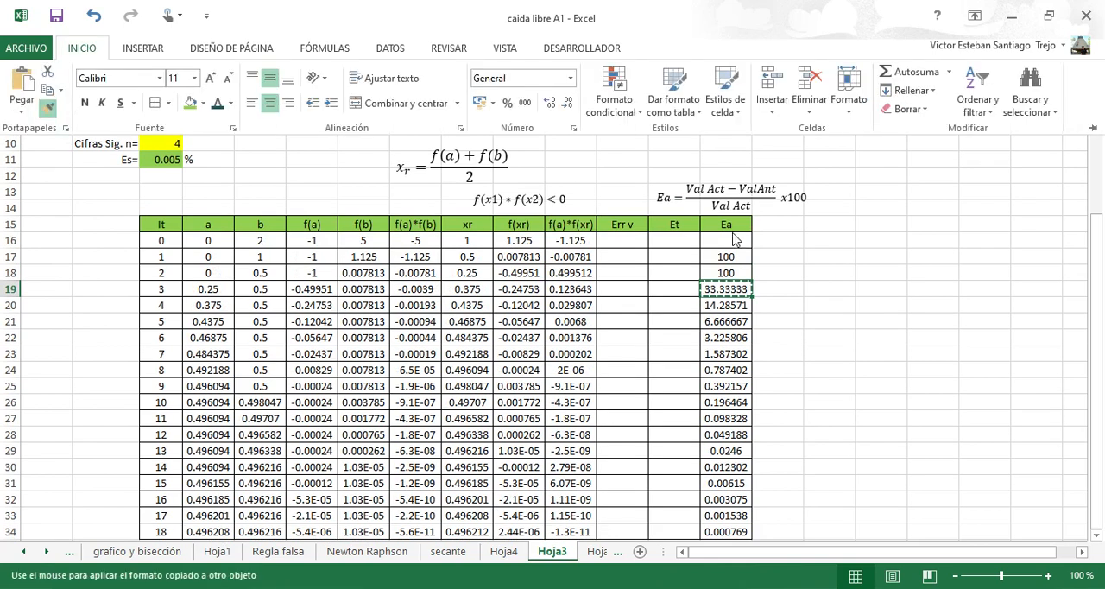
left_click(726, 256)
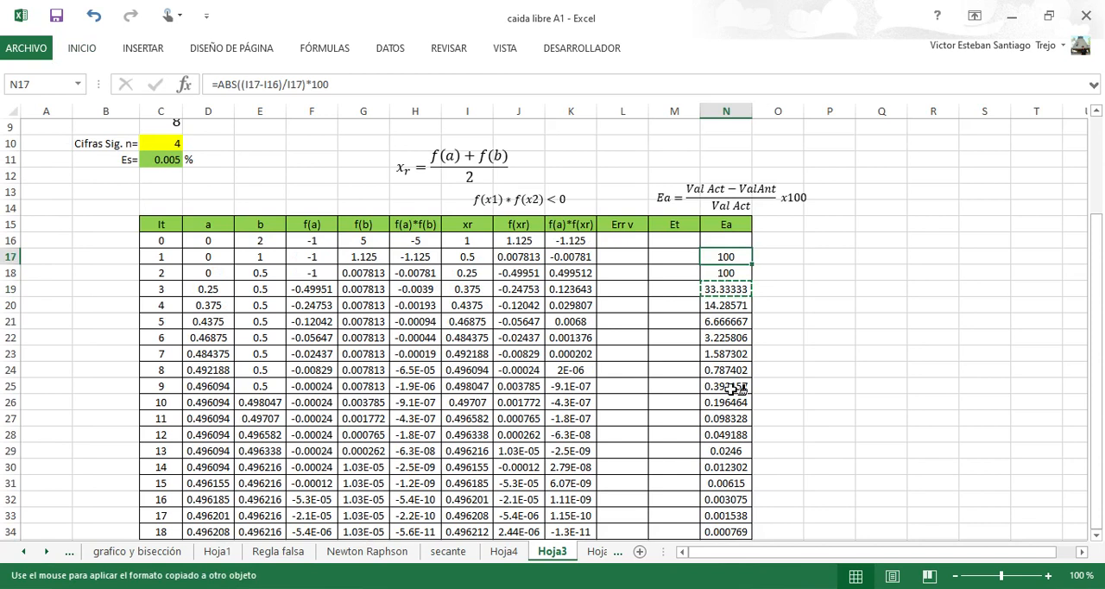
mouse_move(732, 404)
left_mouse_down()
mouse_move(732, 543)
mouse_move(732, 483)
left_mouse_up()
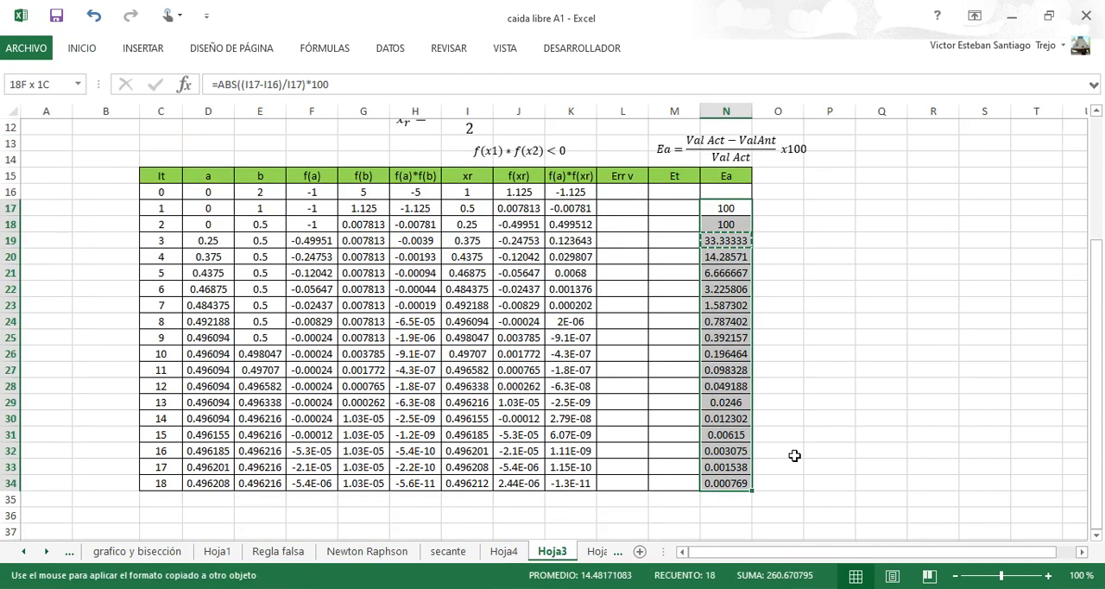
Select the iteration 16 row from N32 back to C32 to review its values against the tolerance Es.
left_click(717, 450)
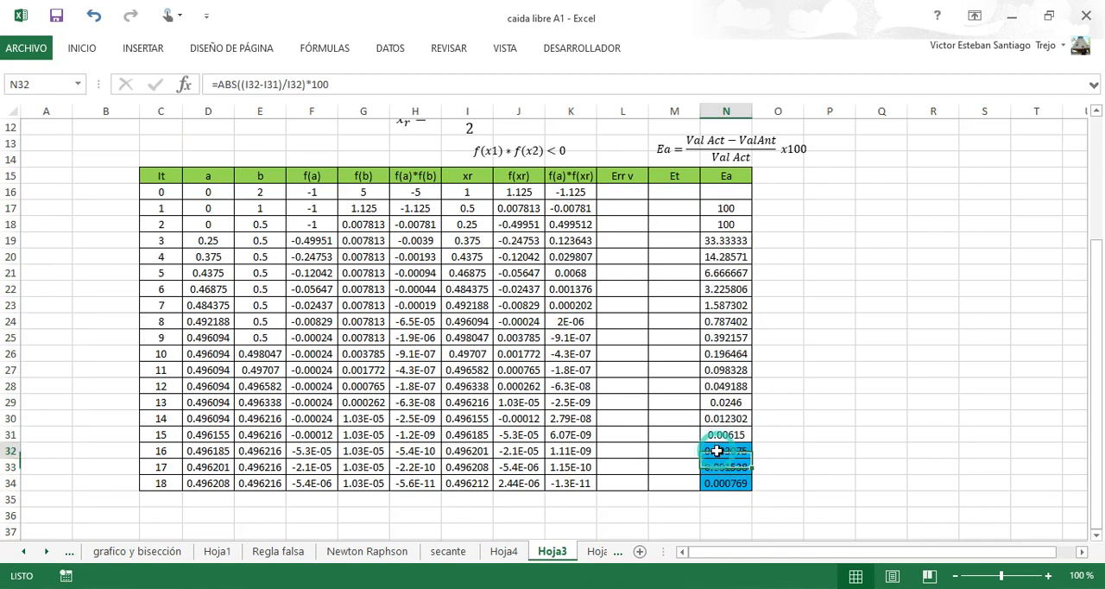
key("shift+Left")
key("shift+Left")
key("shift+Left")
key("shift+Left")
key("shift+Left")
key("shift+Left")
key("shift+Left")
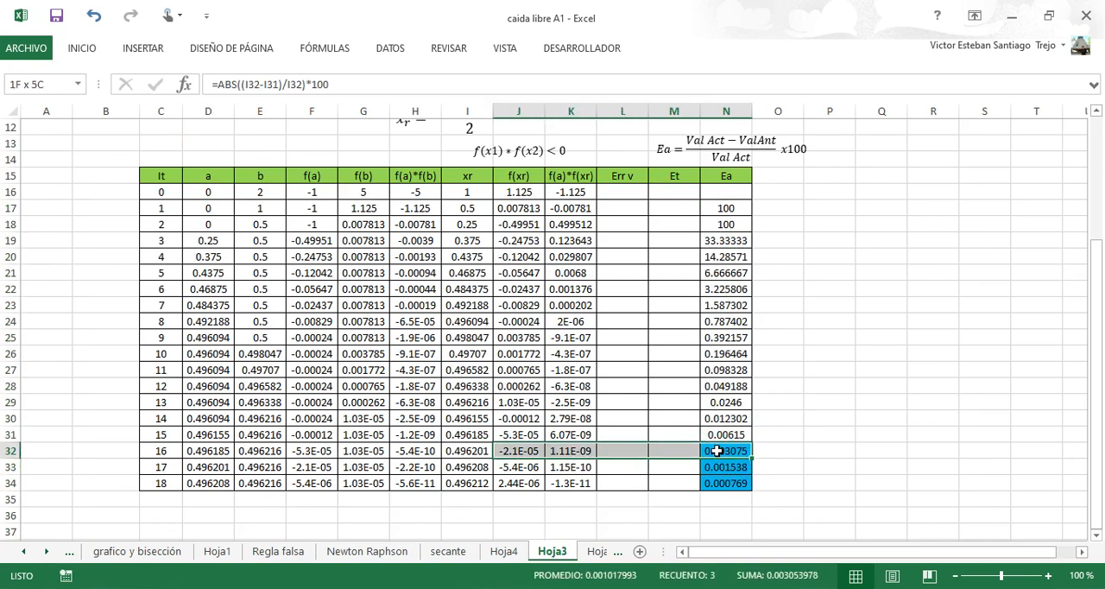
key("shift+Left")
key("shift+Left")
key("shift+Left")
key("shift+Left")
key("shift+Left")
key("shift+Left")
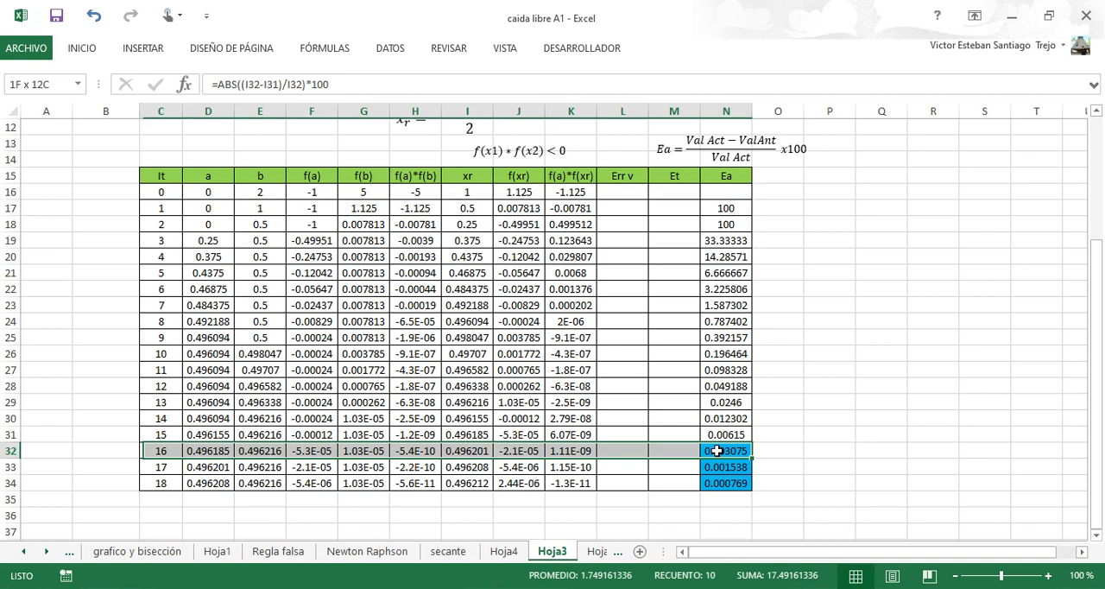
left_click(716, 450)
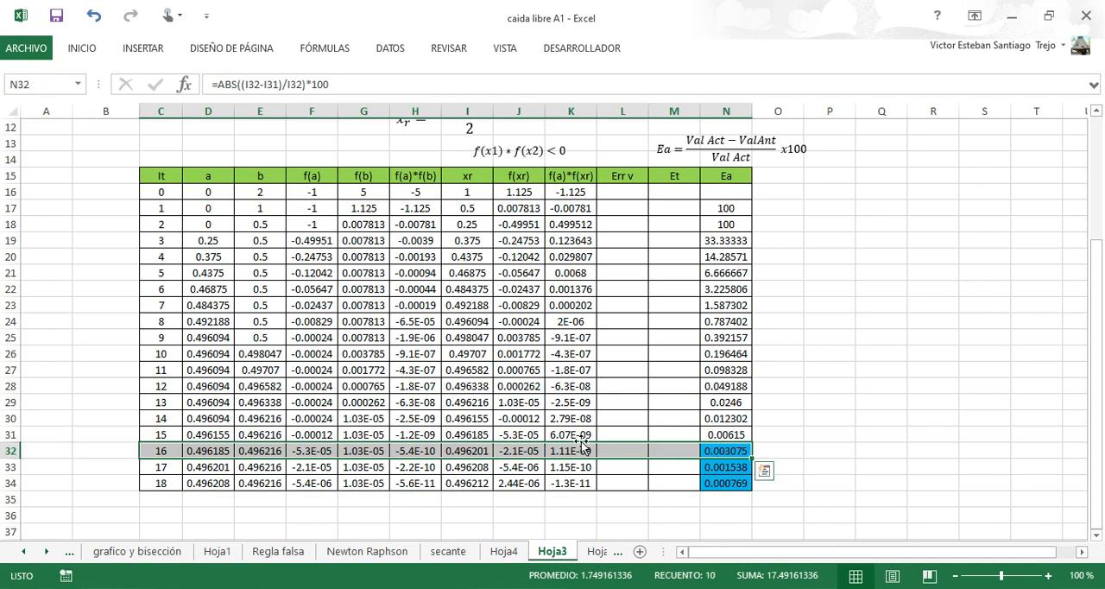
Fill the iteration 16 xr value in cell I32 with green.
left_click(467, 450)
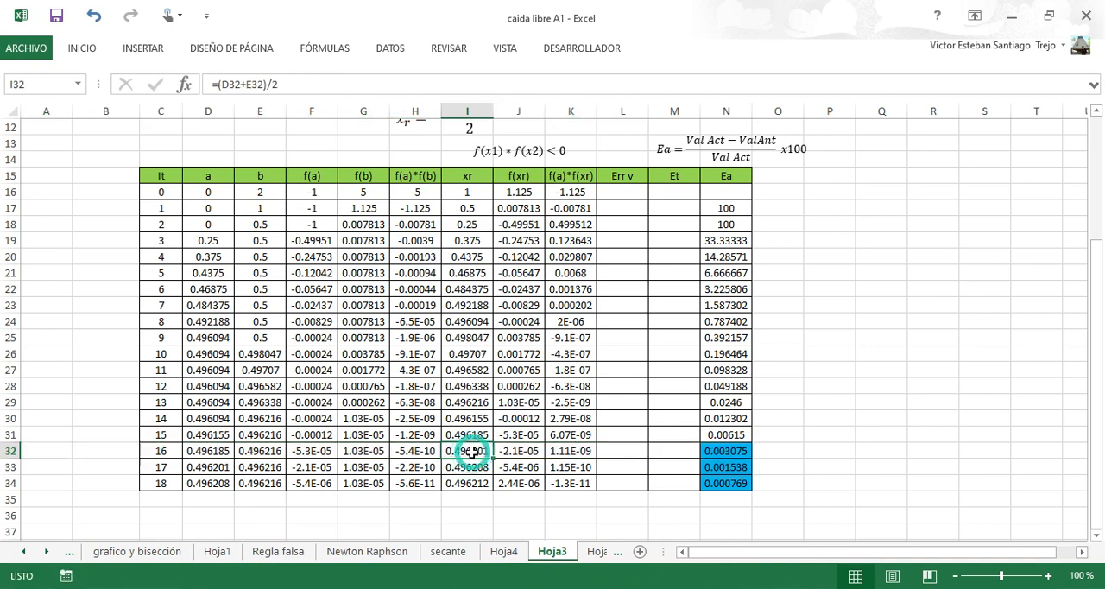
left_click(82, 43)
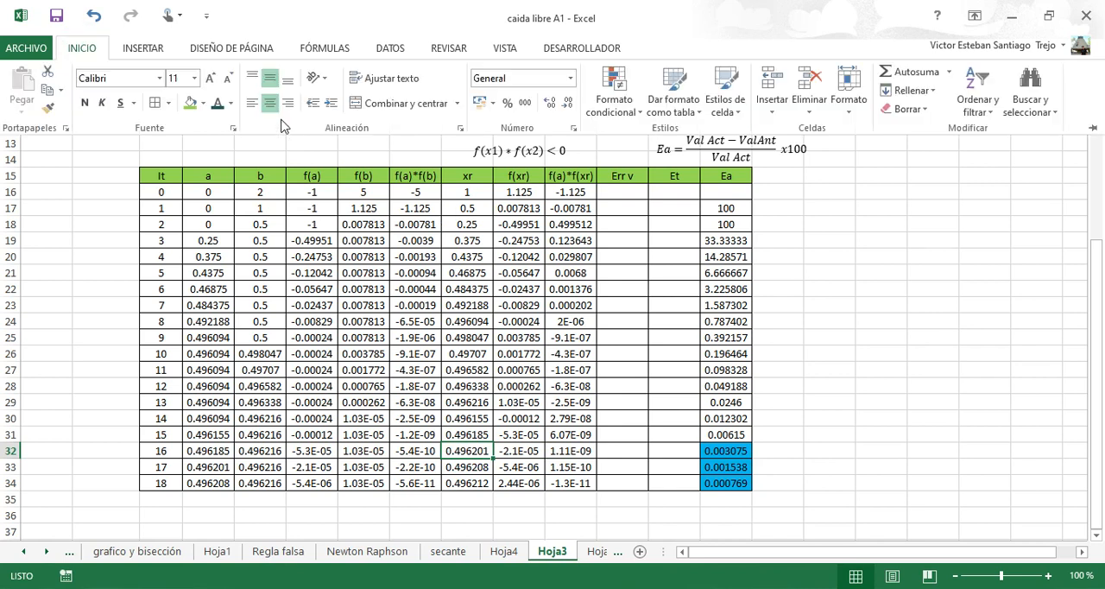
left_click(190, 103)
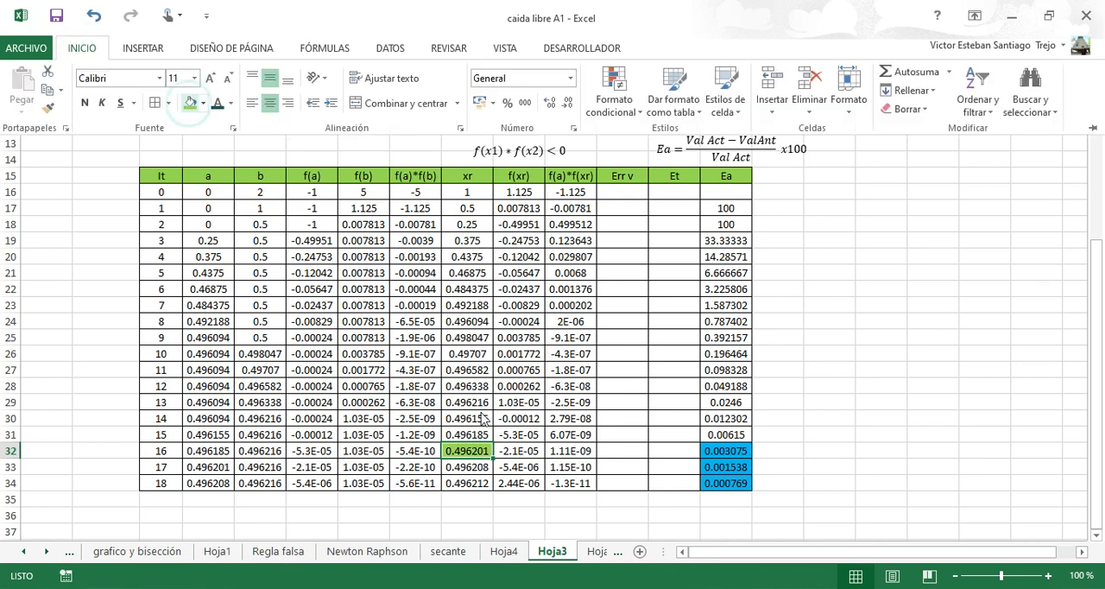
left_click(467, 454)
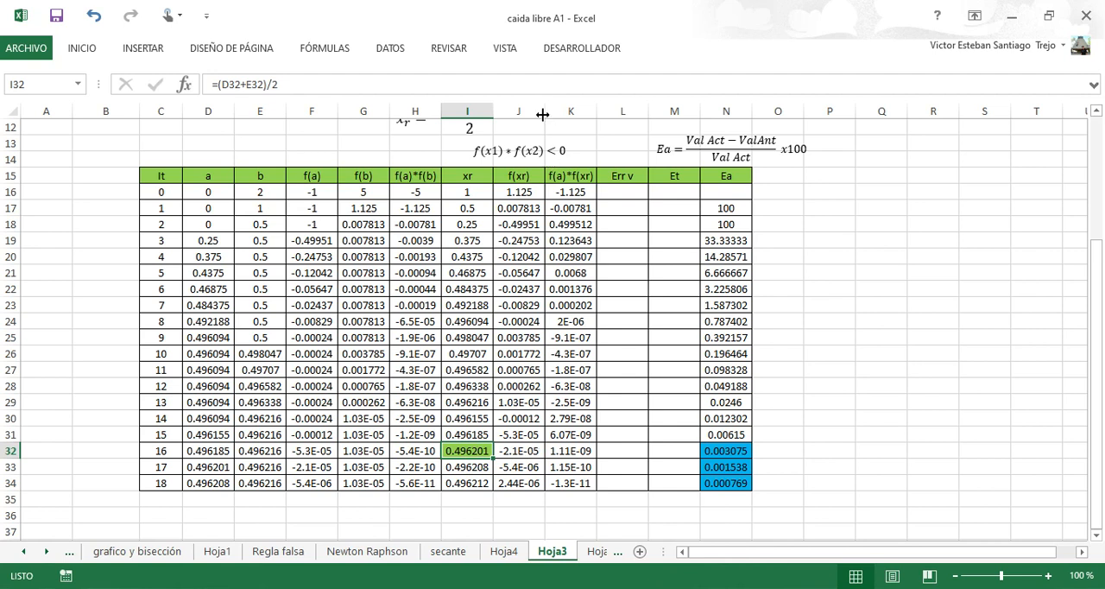
Widen the f(xr) column J and format the iteration 16 value in J32 as a Number with 7 decimal places.
left_click_drag(544, 112, 613, 118)
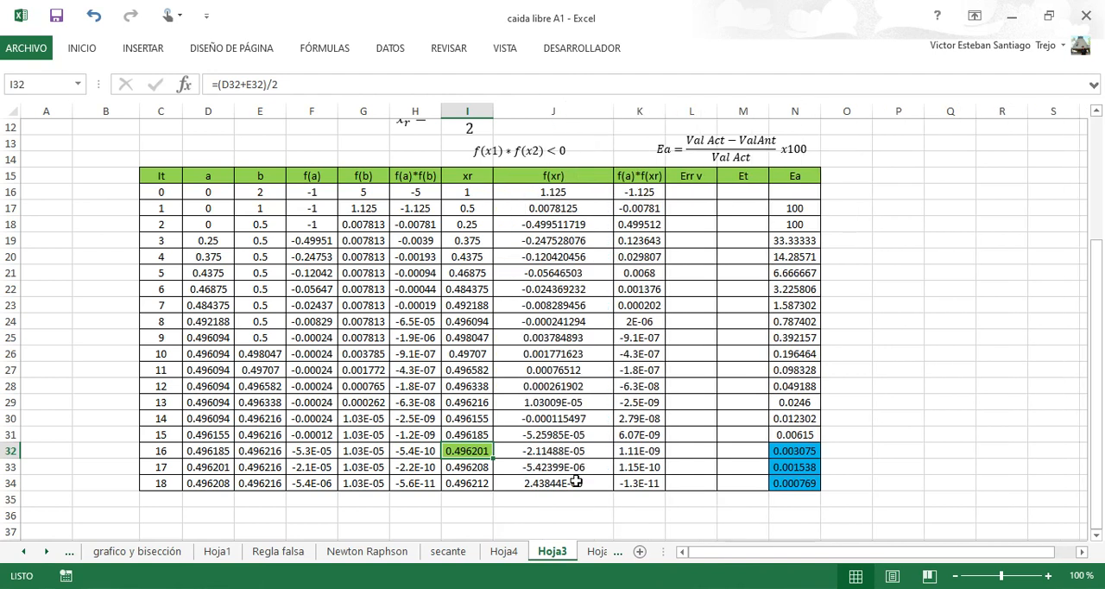
left_click(580, 452)
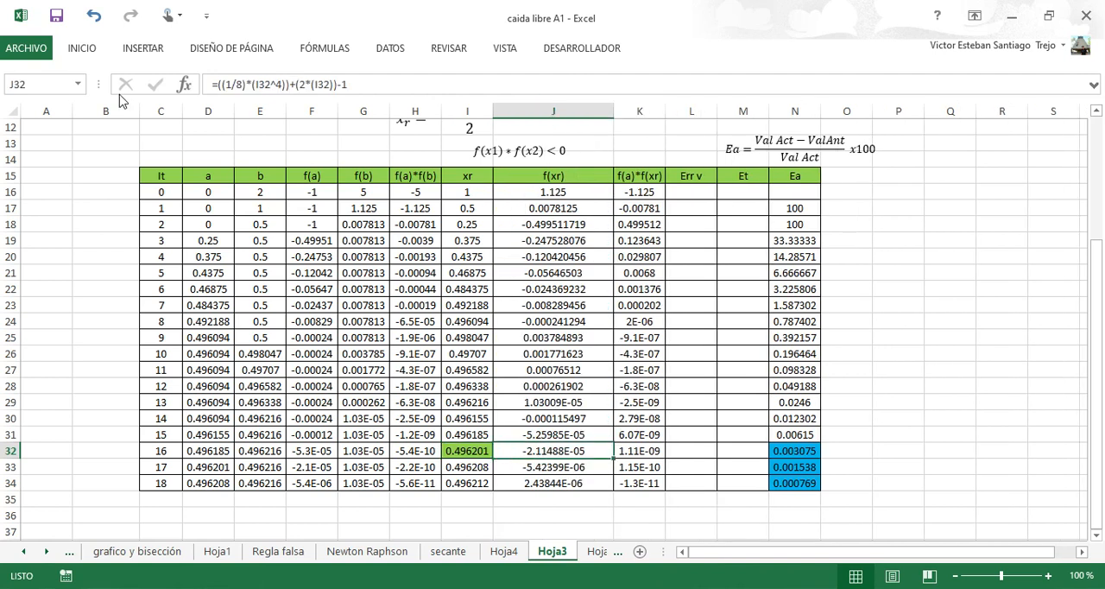
left_click(80, 50)
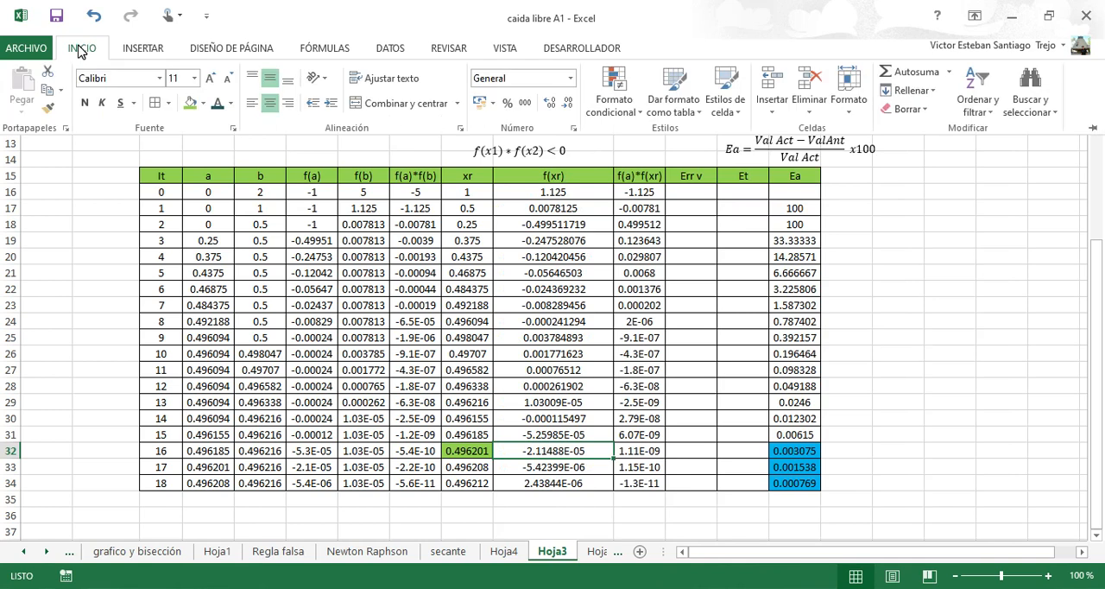
left_click(569, 440)
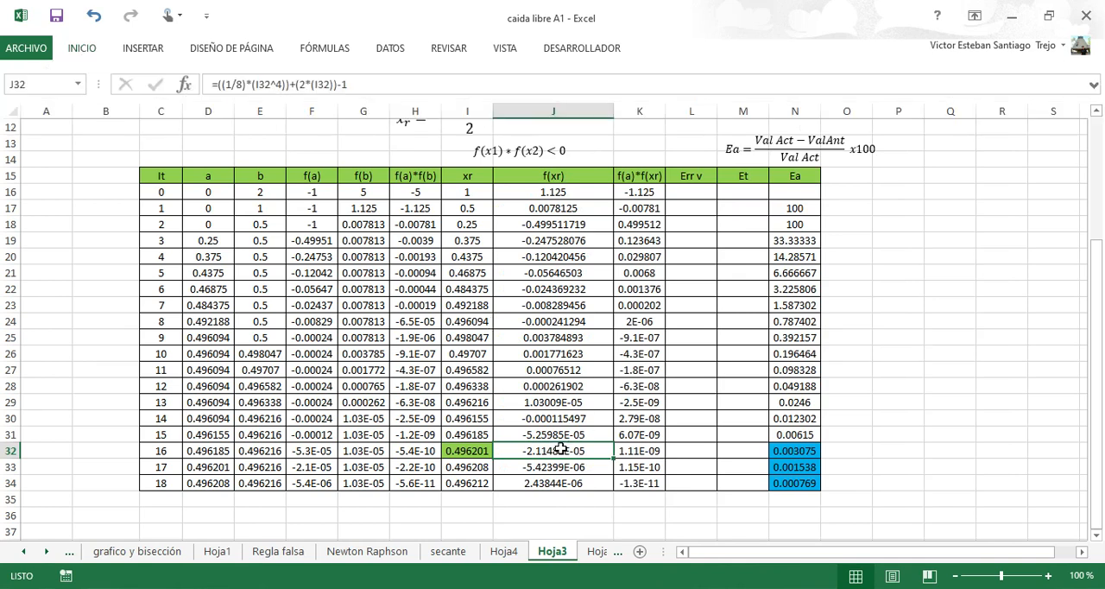
right_click(561, 449)
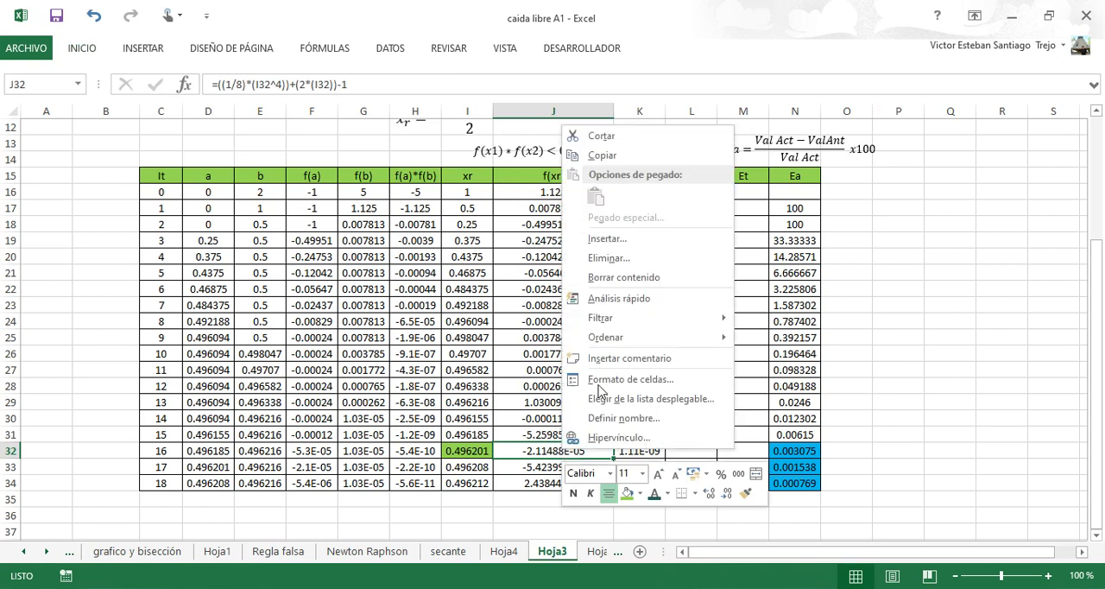
left_click(630, 380)
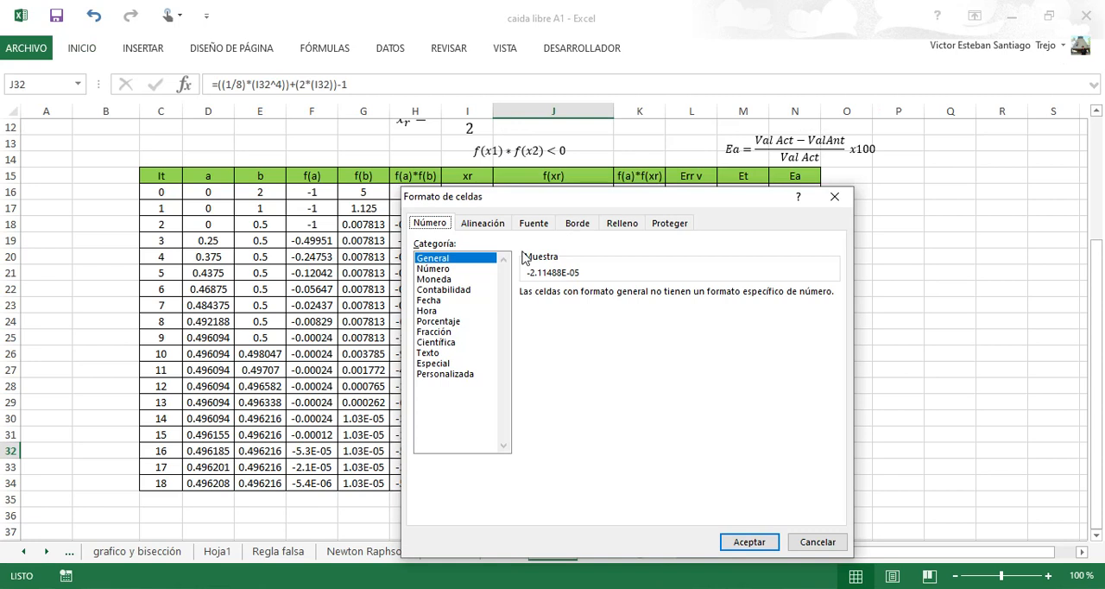
left_click(434, 268)
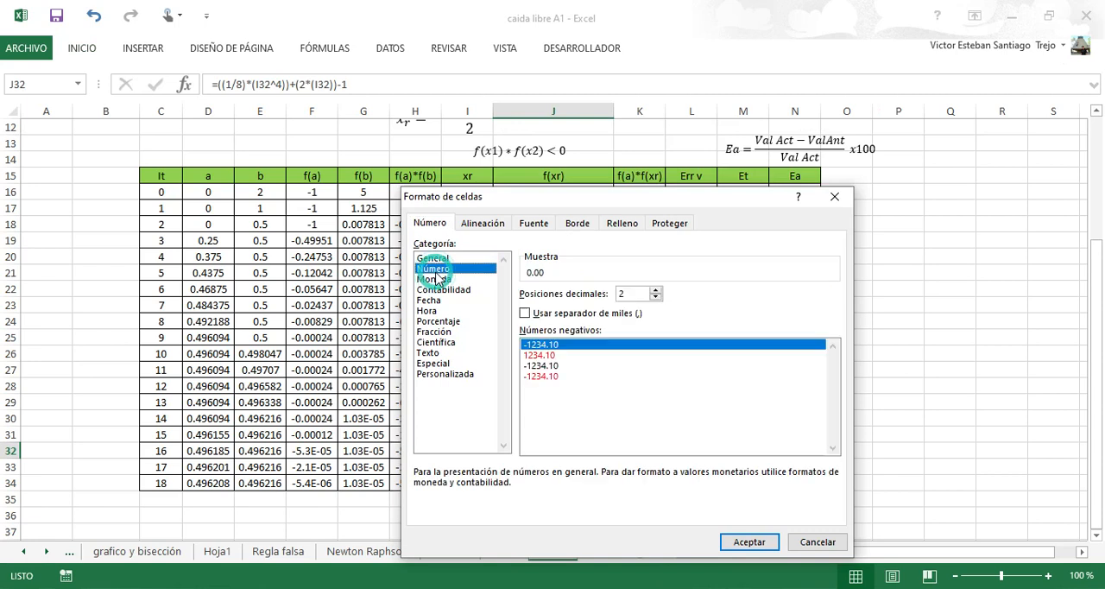
left_click(655, 290)
left_click(655, 290)
left_click(655, 290)
left_click(655, 290)
left_click(655, 290)
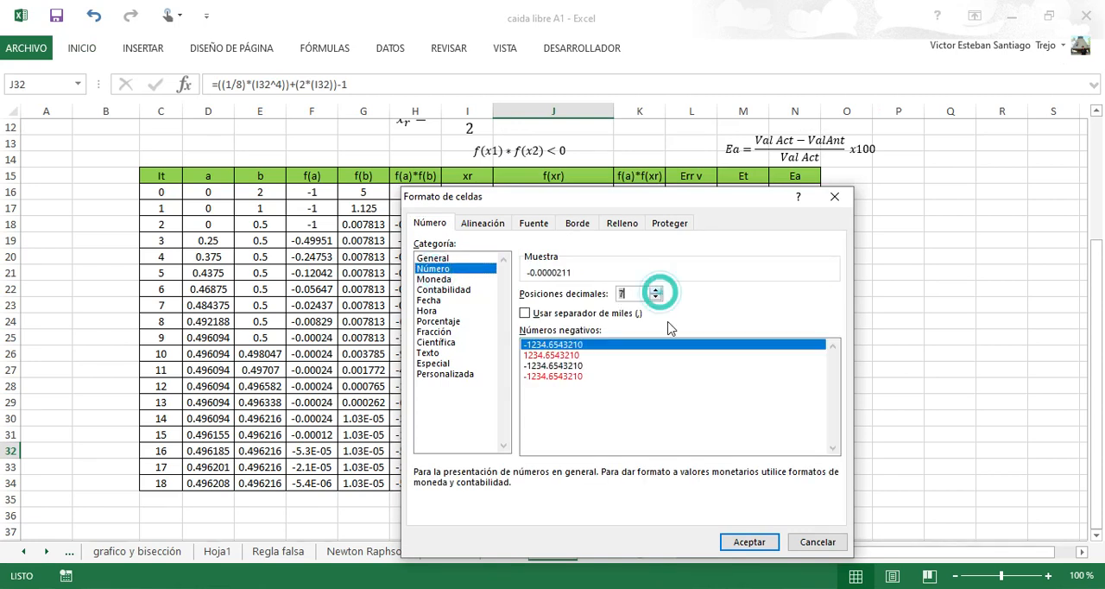
left_click(750, 541)
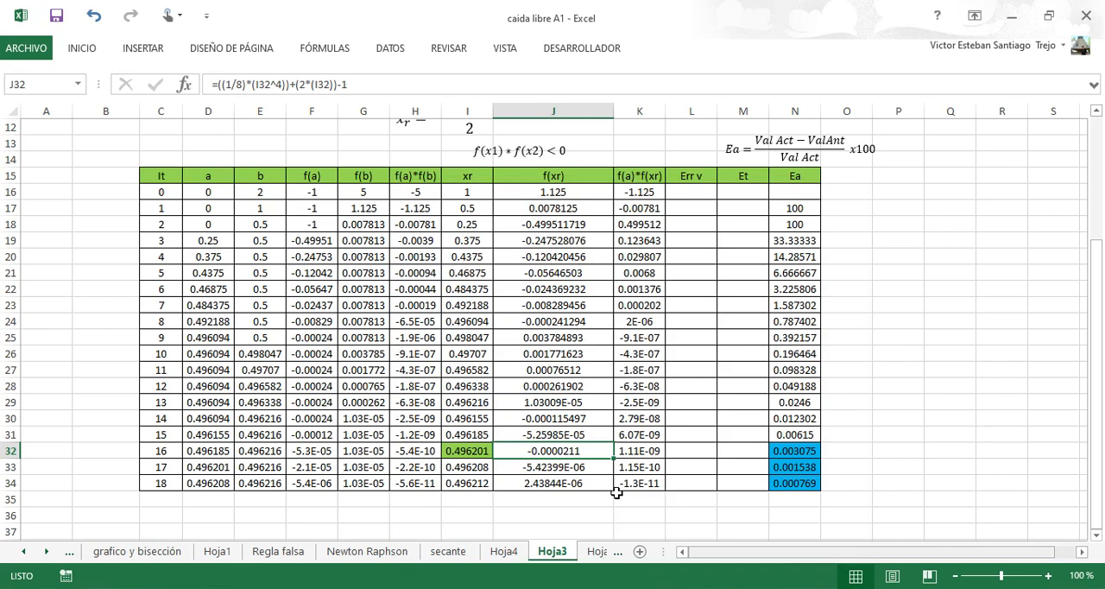
Fill the iteration 16 f(xr) value in cell J32 with green.
left_click(572, 477)
left_click(541, 453)
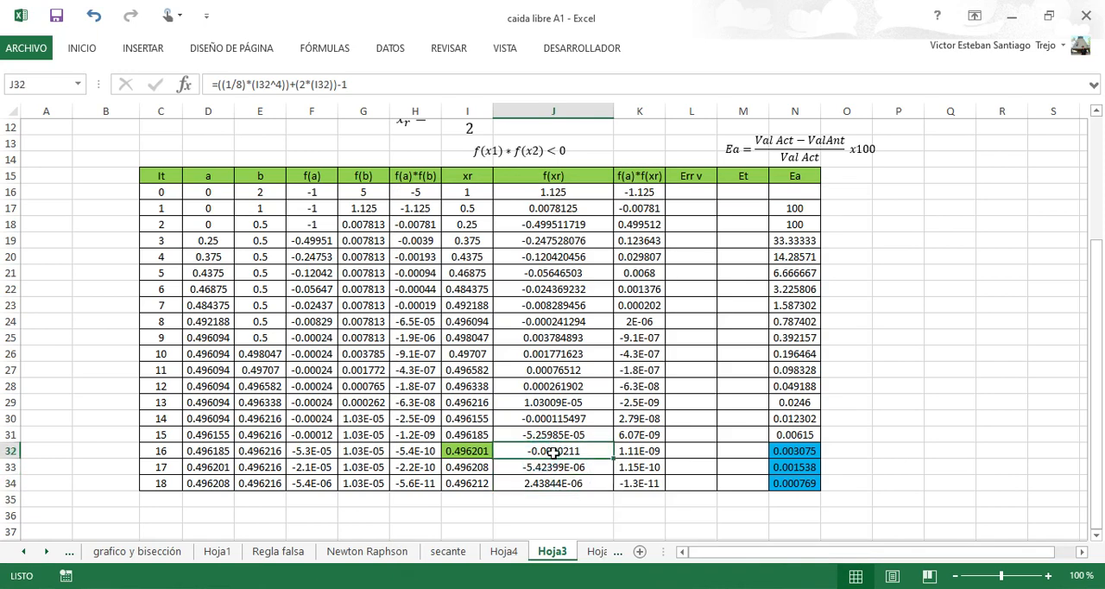
left_click(80, 54)
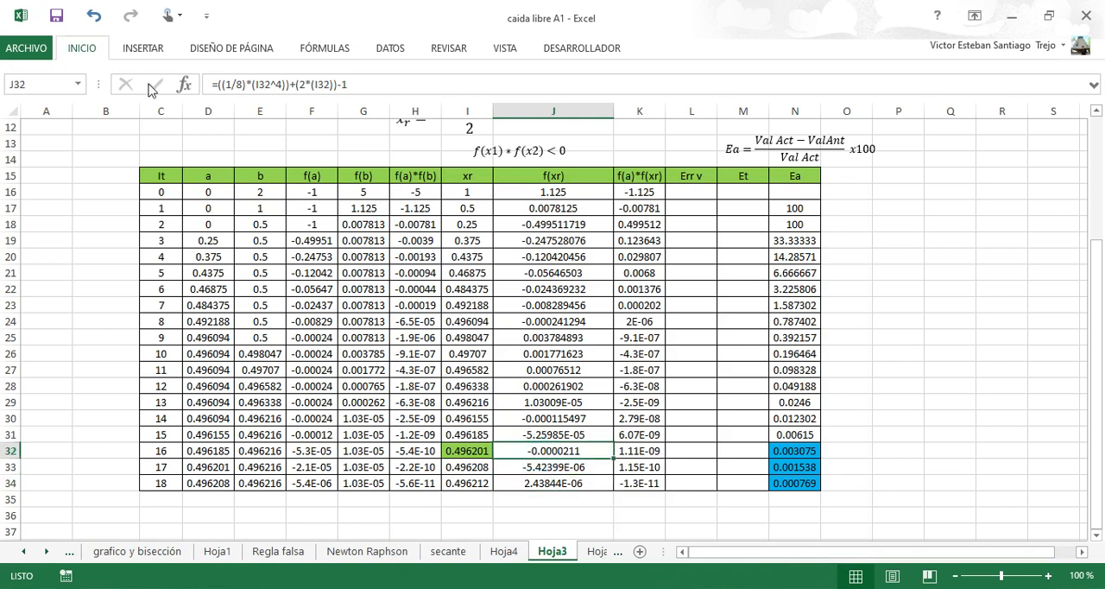
left_click(190, 103)
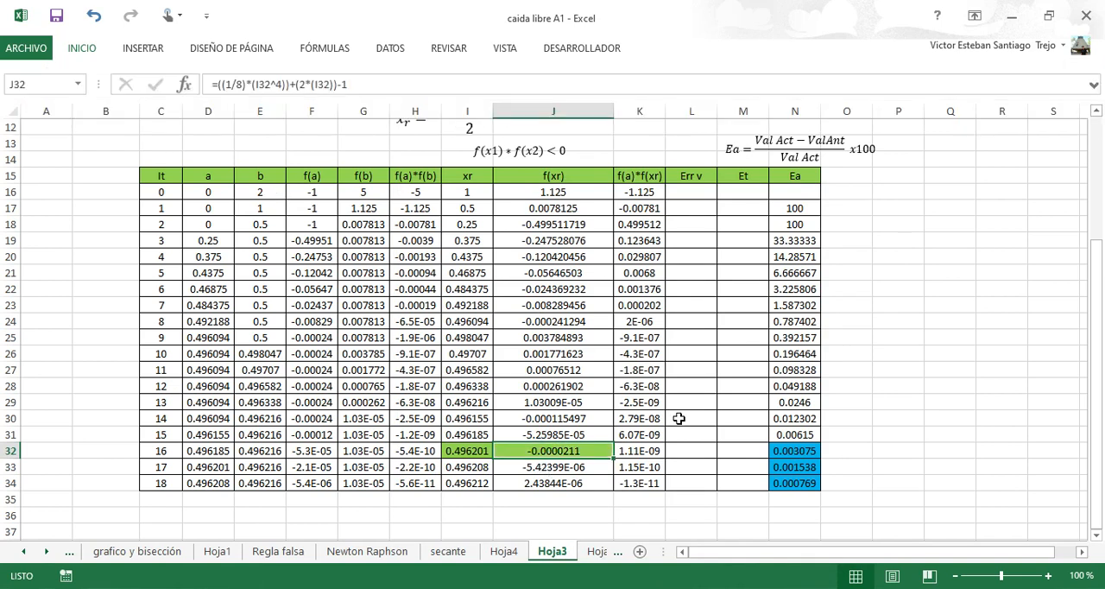
left_click_drag(1098, 253, 1097, 247)
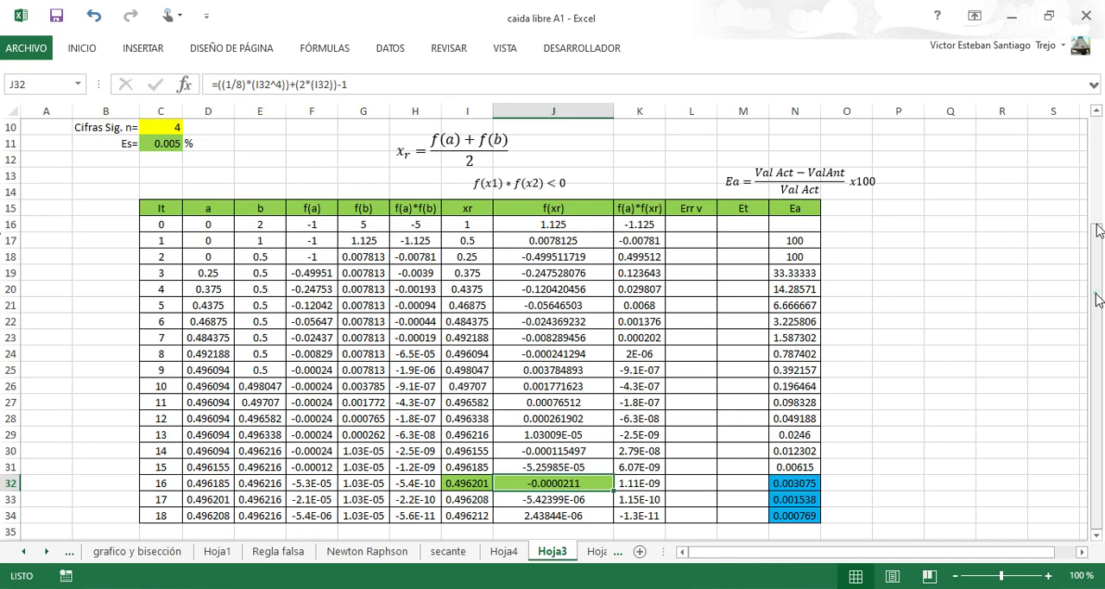
scroll(1098, 229, "up", 2)
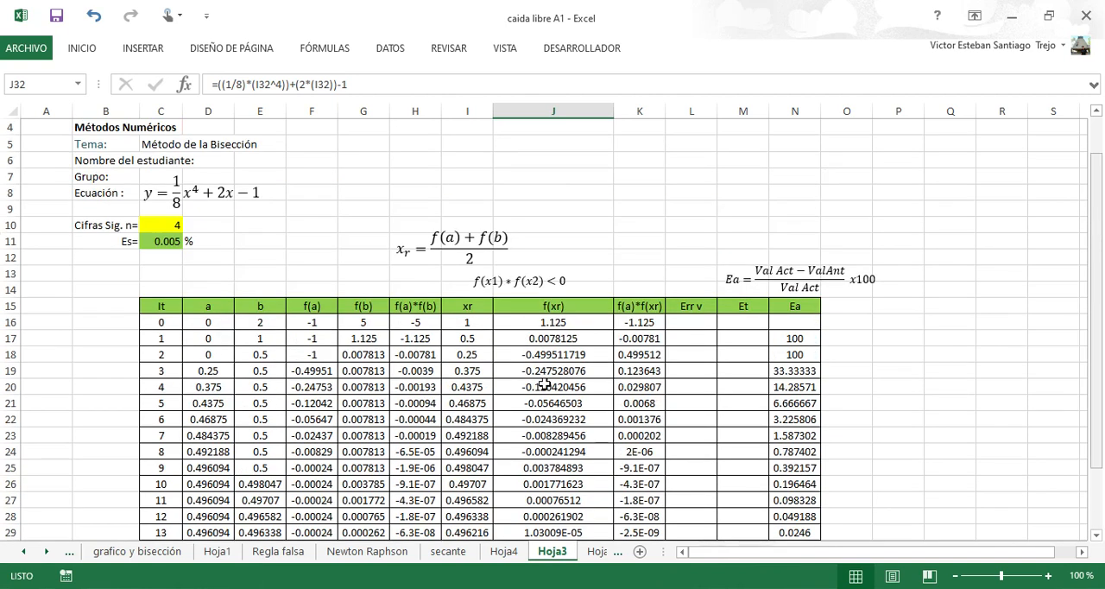